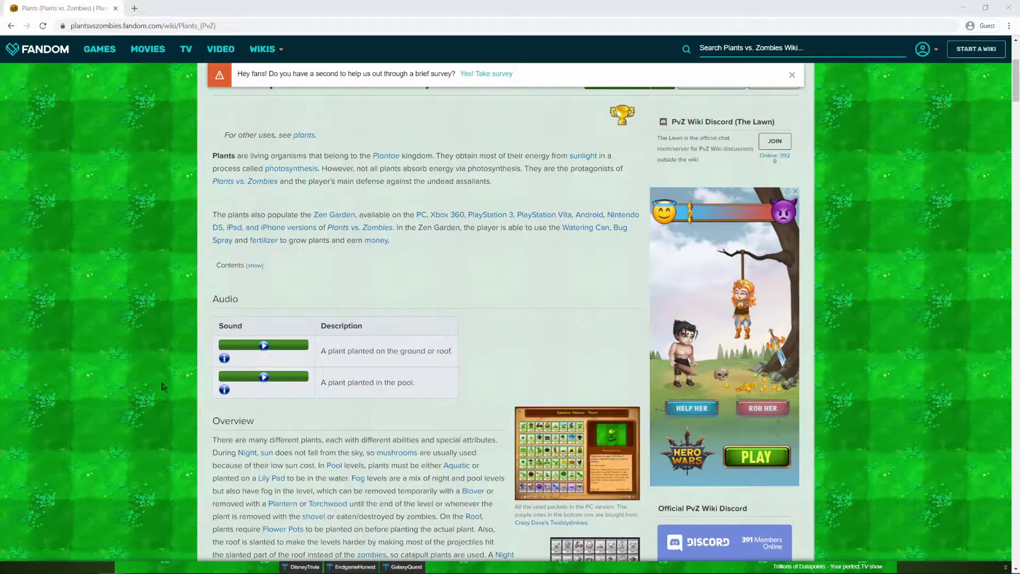
Save the wiki's Puff-shroom picture as Reference.png and drop it into Blender's viewport
{"action": "scroll", "coordinate": [133, 351], "scroll_direction": "down", "scroll_amount": 15}
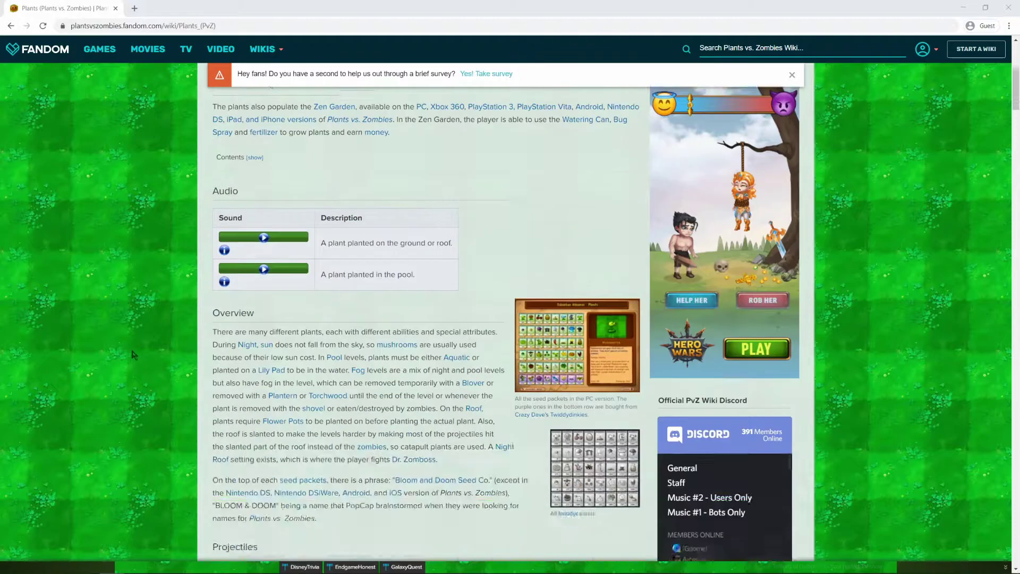
{"action": "scroll", "coordinate": [132, 348], "scroll_direction": "down", "scroll_amount": 20}
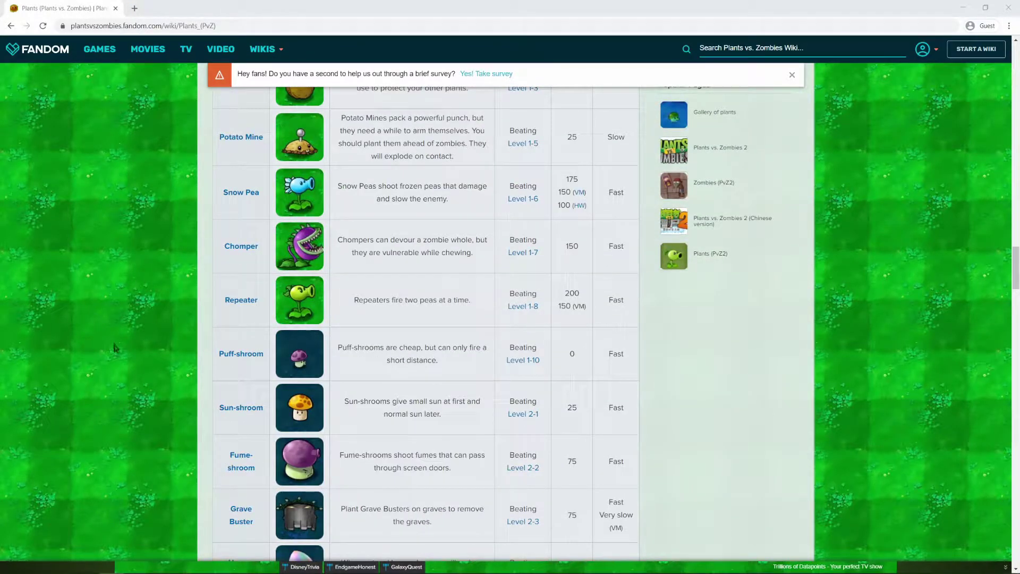
{"action": "right_click", "coordinate": [307, 359]}
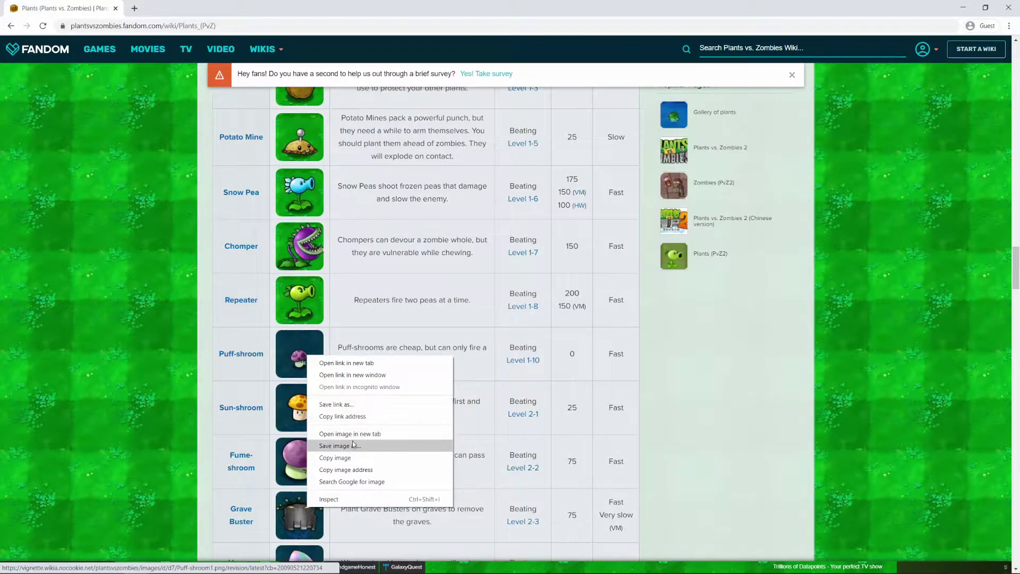
{"action": "left_click", "coordinate": [346, 448]}
{"action": "left_click_drag", "start_coordinate": [518, 13], "coordinate": [765, 21]}
{"action": "left_click_drag", "start_coordinate": [289, 546], "coordinate": [169, 350]}
Clear the reference image's location and rotation, then rotate it 90° about X to stand upright
{"action": "key", "text": "super+Down"}
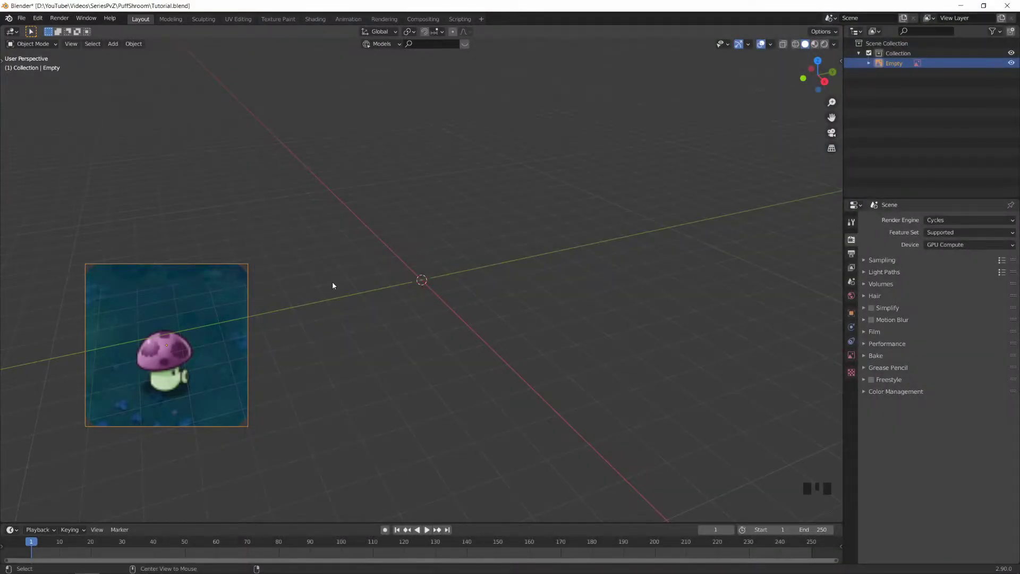
{"action": "key", "text": "alt+g"}
{"action": "key", "text": "alt+r"}
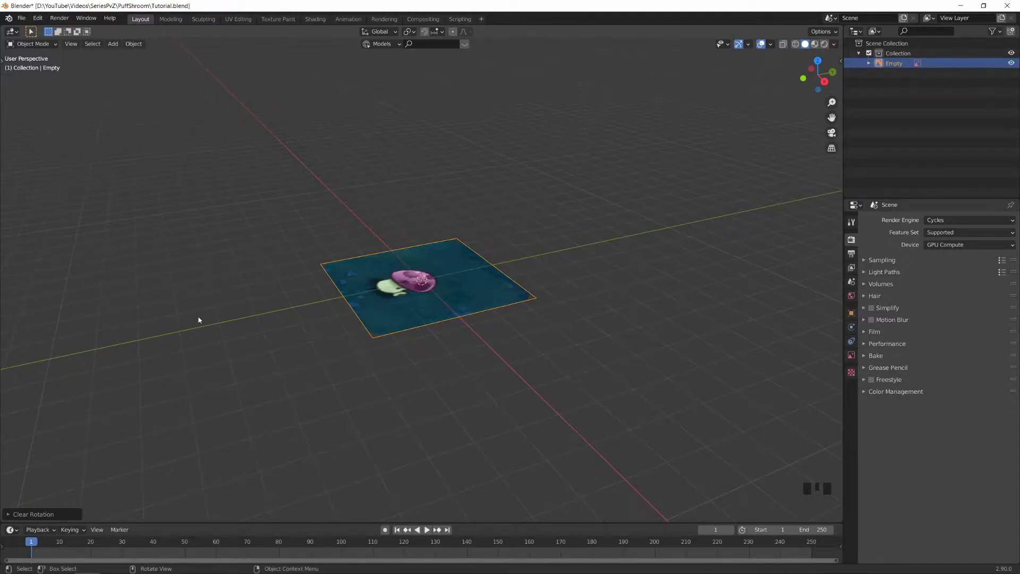
{"action": "key", "text": "r"}
{"action": "key", "text": "x"}
{"action": "key", "text": "9"}
{"action": "key", "text": "0"}
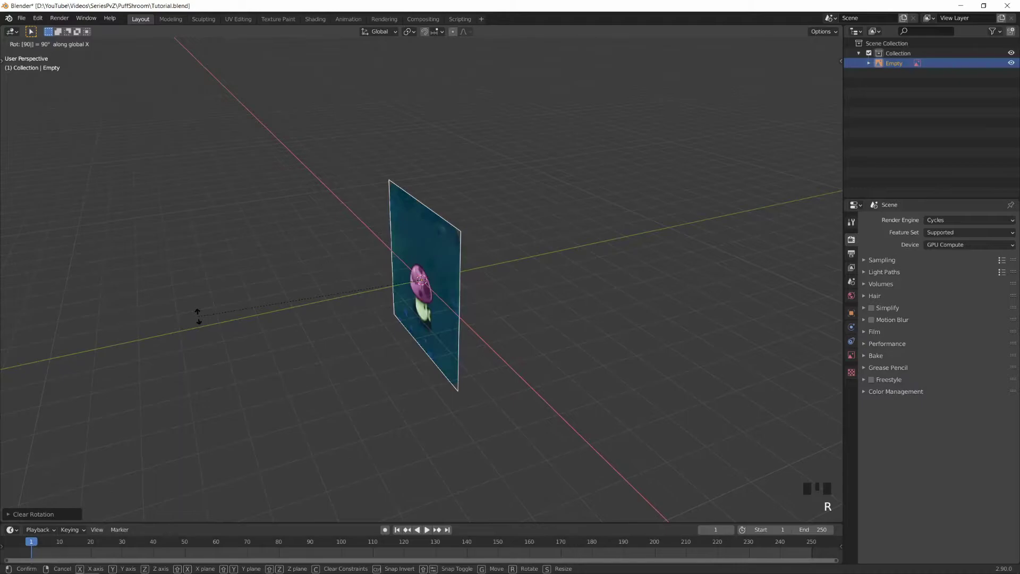
{"action": "left_click", "coordinate": [198, 316]}
Move the reference image 1.1 m back along Y and view it from the front
{"action": "key", "text": "g"}
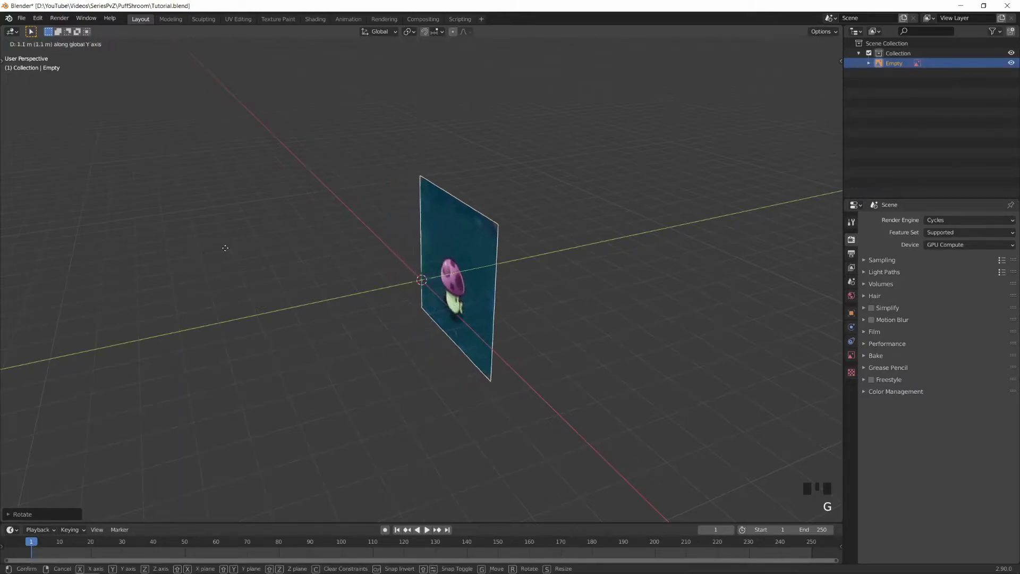
{"action": "left_click", "coordinate": [325, 228]}
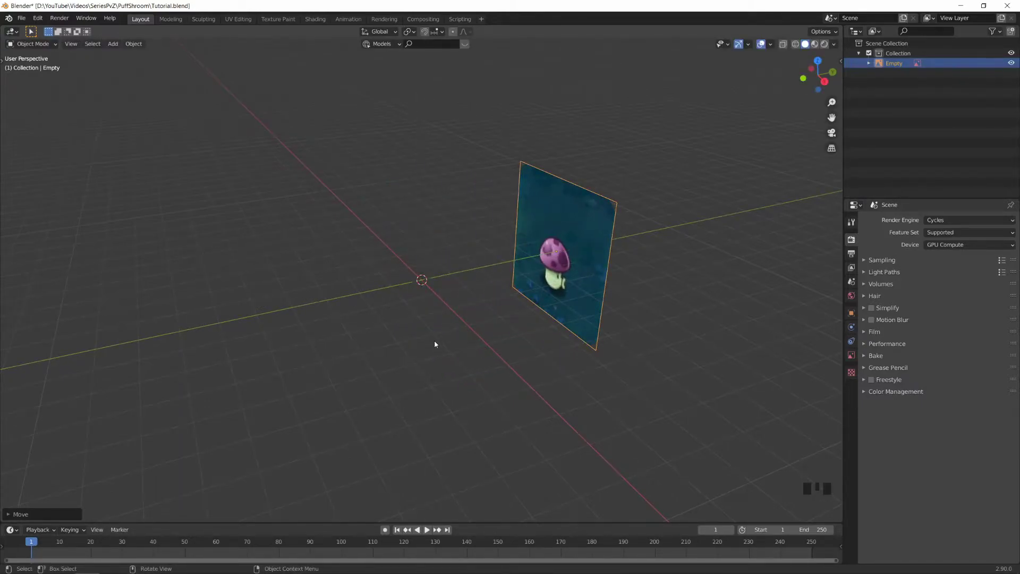
{"action": "key", "text": "KP_1"}
{"action": "scroll", "coordinate": [435, 343], "scroll_direction": "up", "scroll_amount": 5}
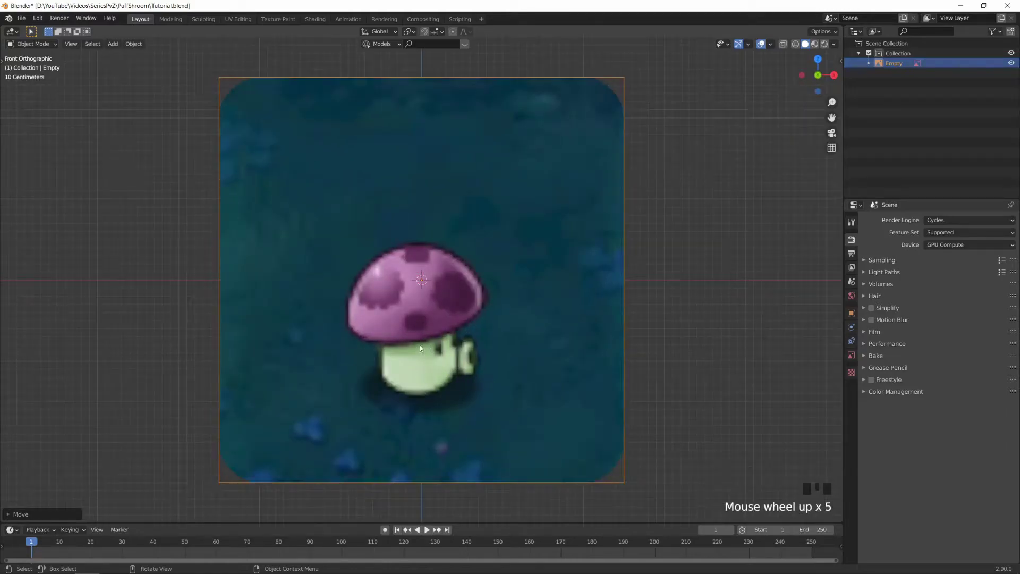
{"action": "key", "text": "shift+a"}
Add a mesh circle at the origin with 8 vertices
{"action": "mouse_move", "coordinate": [435, 346]}
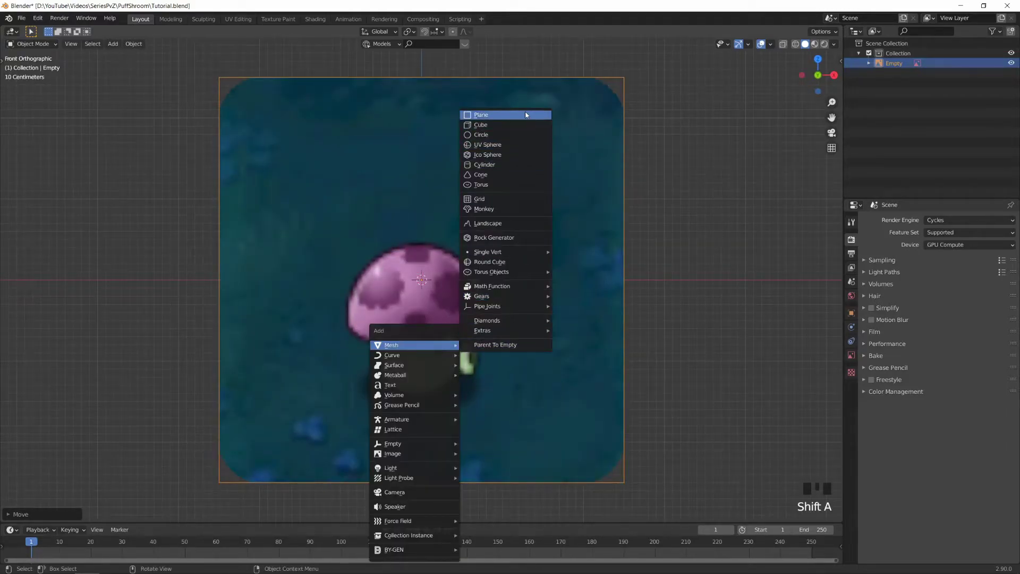
{"action": "left_click", "coordinate": [515, 134]}
{"action": "left_click", "coordinate": [30, 514]}
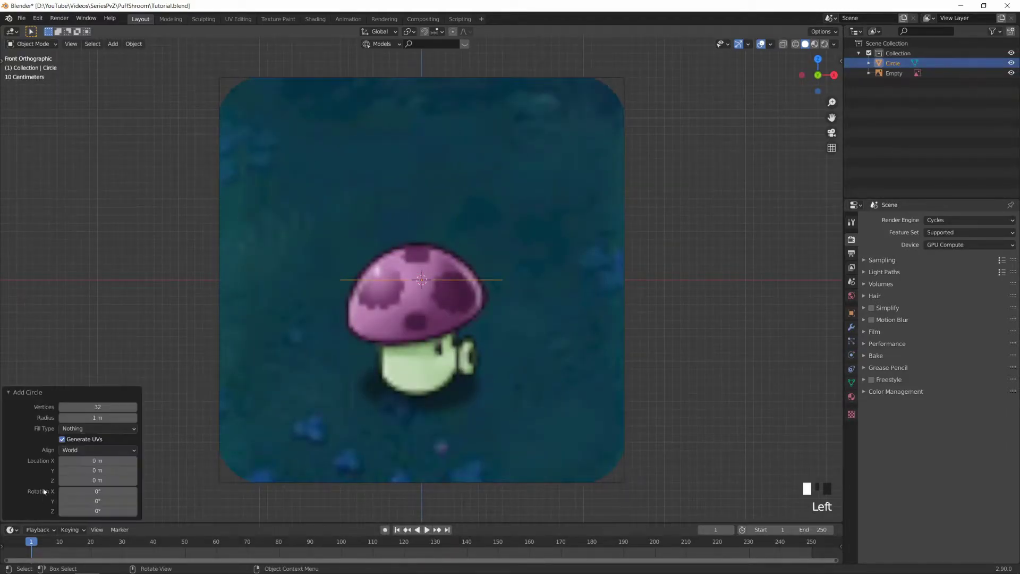
{"action": "double_click", "coordinate": [101, 407]}
{"action": "type", "text": "8"}
{"action": "key", "text": "Return"}
{"action": "middle_click_drag", "start_coordinate": [473, 319], "coordinate": [568, 319]}
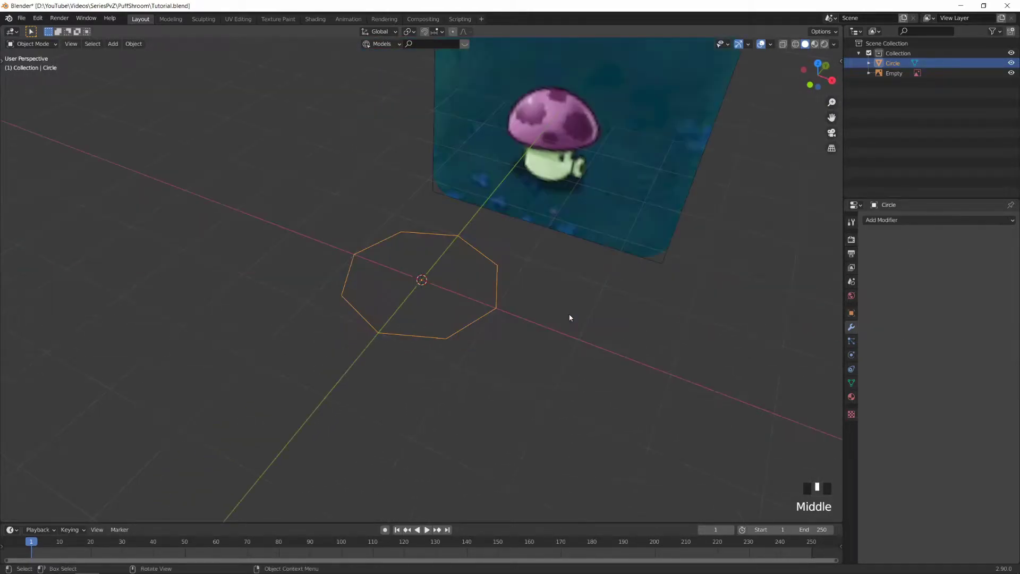
Smooth the circle with a level-2 Subdivision Surface modifier, removing the extra Subdivision.001
{"action": "key", "text": "ctrl+2"}
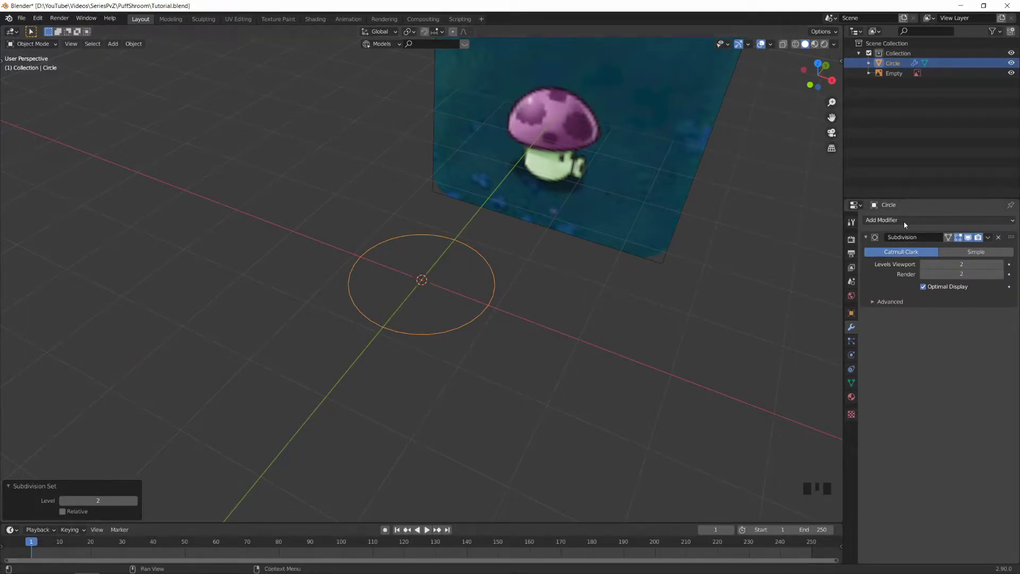
{"action": "left_click", "coordinate": [884, 221]}
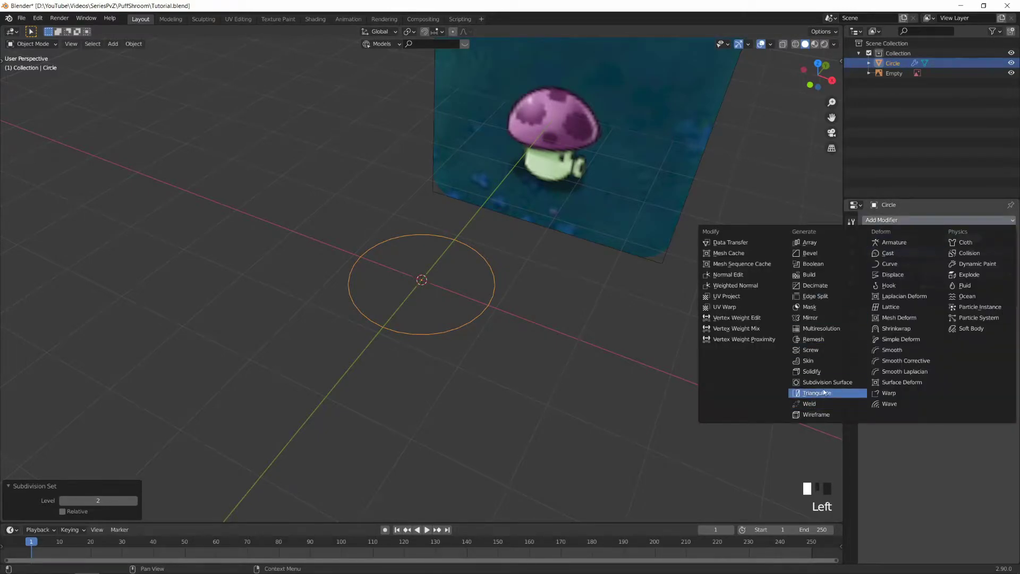
{"action": "left_click", "coordinate": [816, 317]}
{"action": "left_click", "coordinate": [998, 315]}
{"action": "middle_click_drag", "start_coordinate": [658, 297], "coordinate": [683, 223]}
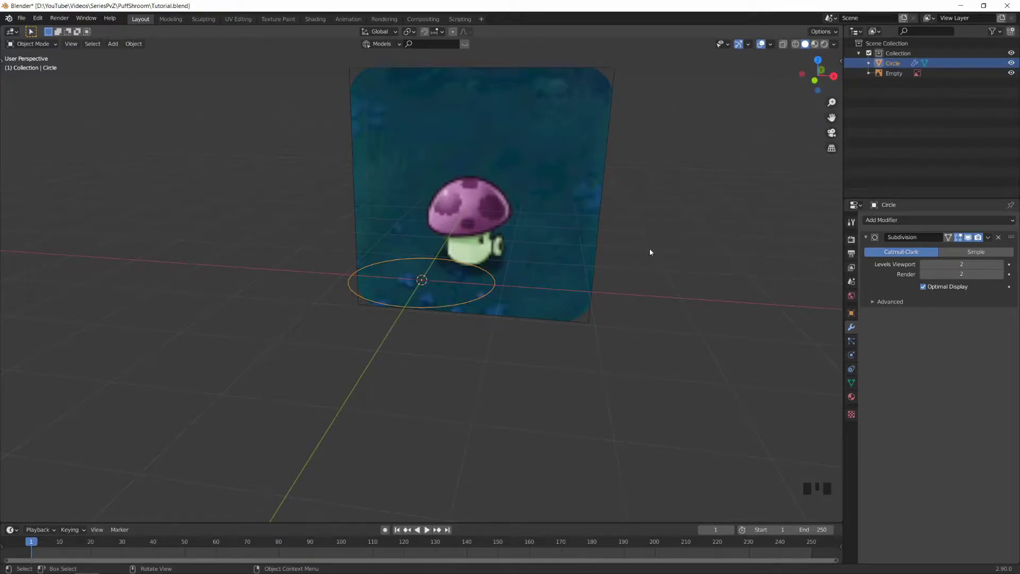
{"action": "key", "text": "KP_1"}
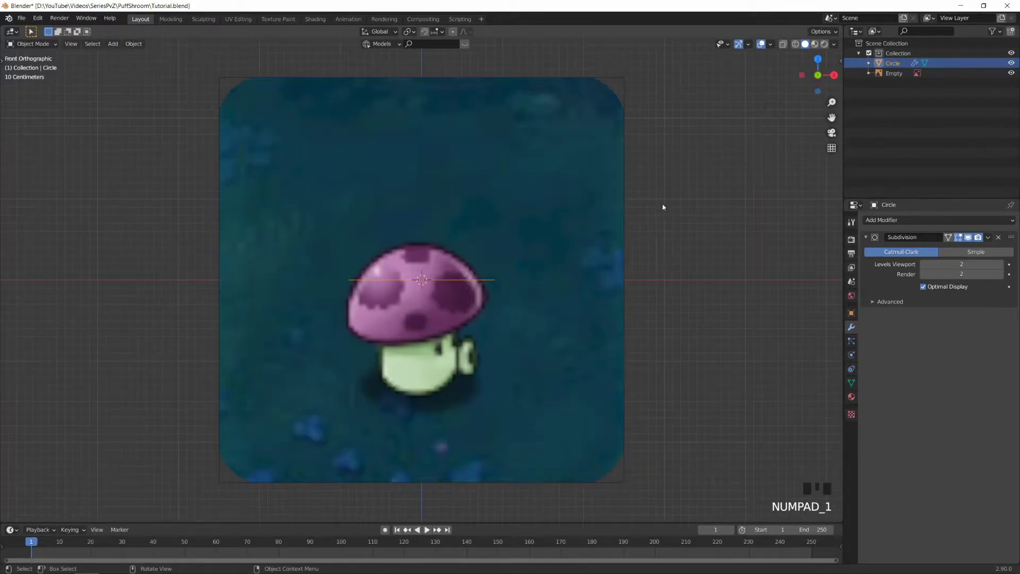
{"action": "middle_click_drag", "start_coordinate": [649, 251], "coordinate": [672, 175], "text": "shift"}
Lower the circle to the stem's base, shrink it to 0.46, and fill it with a face
{"action": "key", "text": "Tab"}
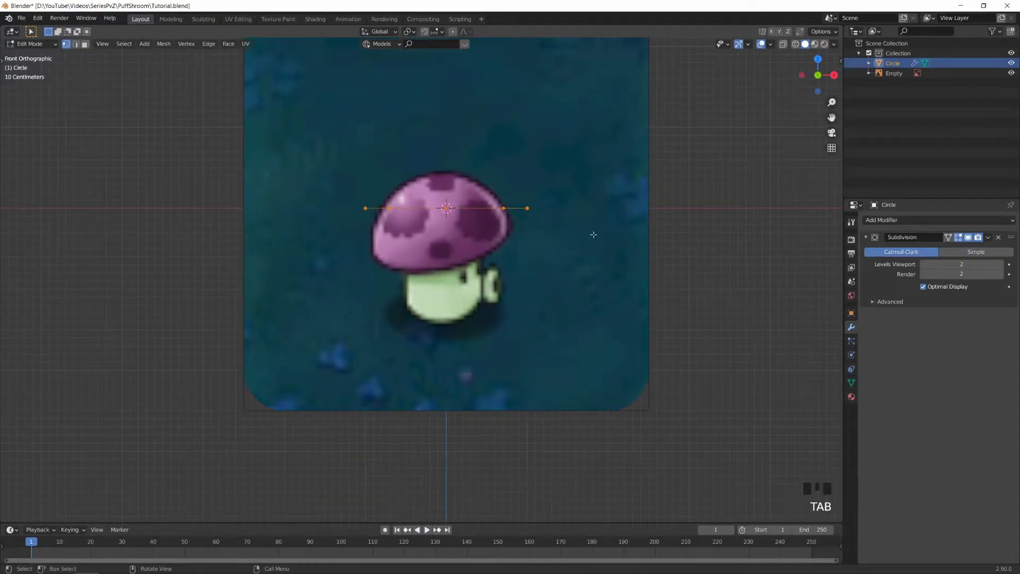
{"action": "key", "text": "a"}
{"action": "key", "text": "g"}
{"action": "key", "text": "z"}
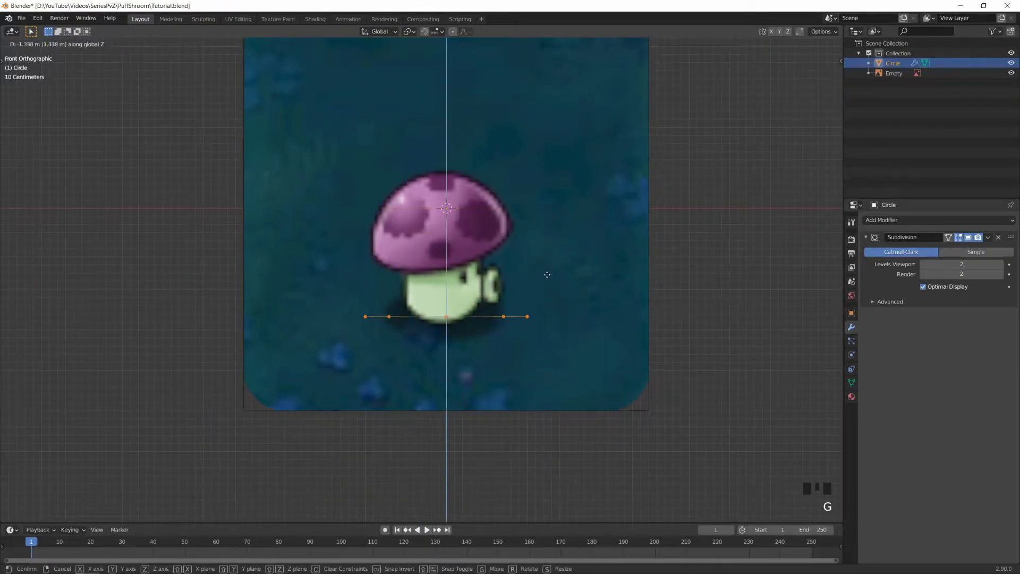
{"action": "left_click", "coordinate": [546, 269]}
{"action": "key", "text": "s"}
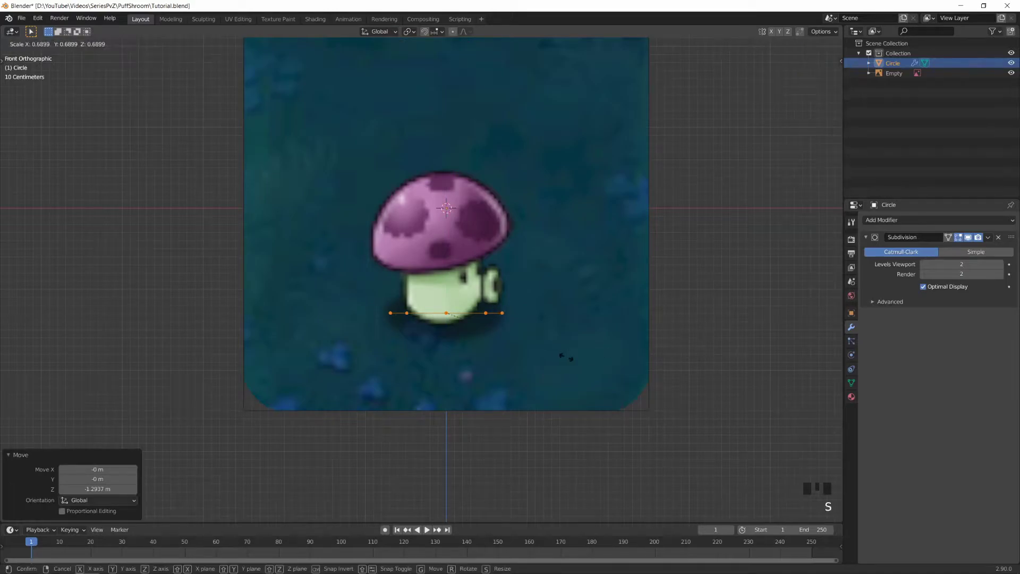
{"action": "left_click", "coordinate": [523, 352]}
{"action": "middle_click_drag", "start_coordinate": [523, 352], "coordinate": [509, 368]}
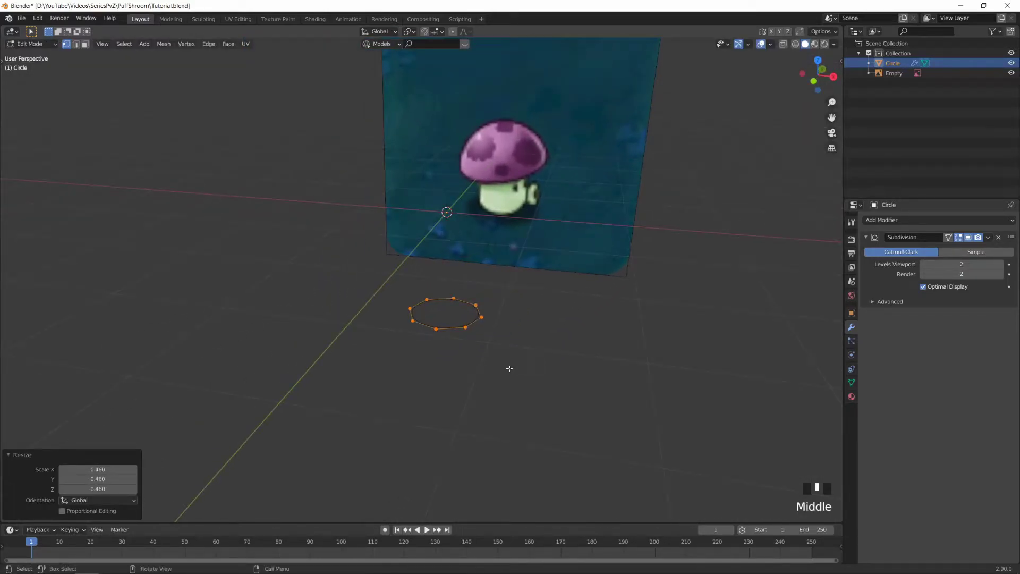
{"action": "key", "text": "f"}
{"action": "key", "text": "KP_1"}
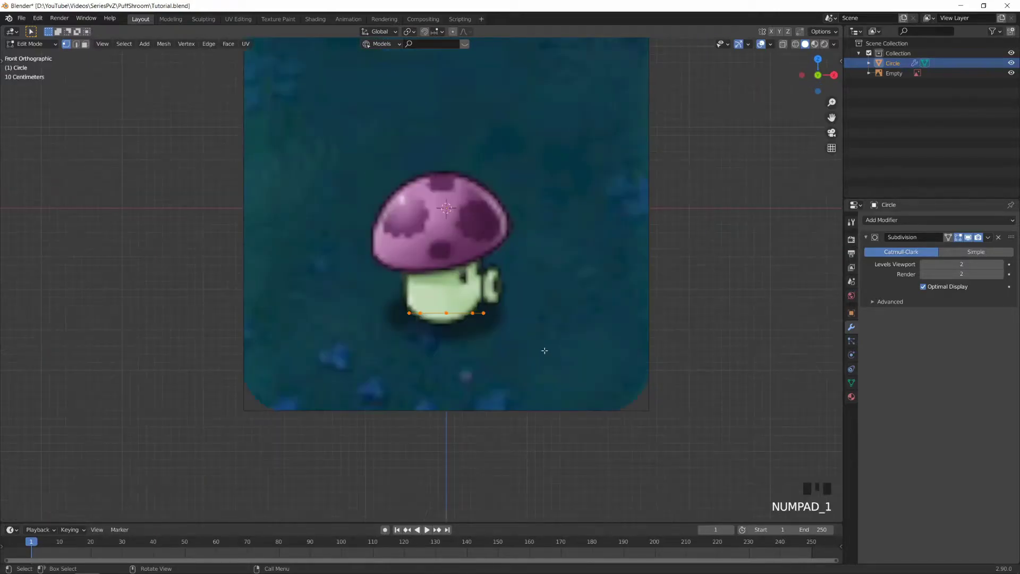
{"action": "scroll", "coordinate": [544, 351], "scroll_direction": "up", "scroll_amount": 3}
Extrude the face up to the cap and widen a middle edge loop 1.146×
{"action": "key", "text": "e"}
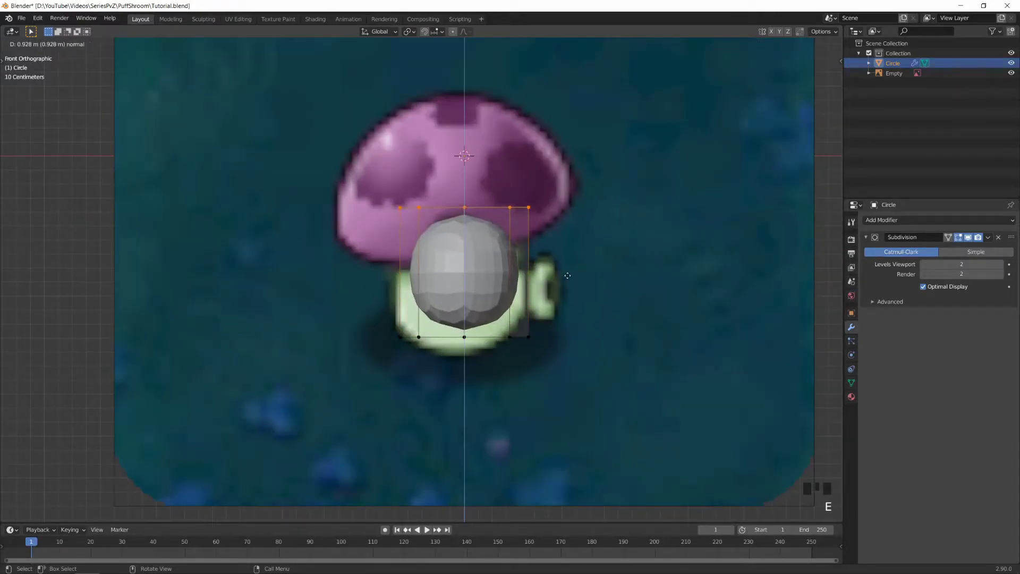
{"action": "left_click", "coordinate": [526, 302]}
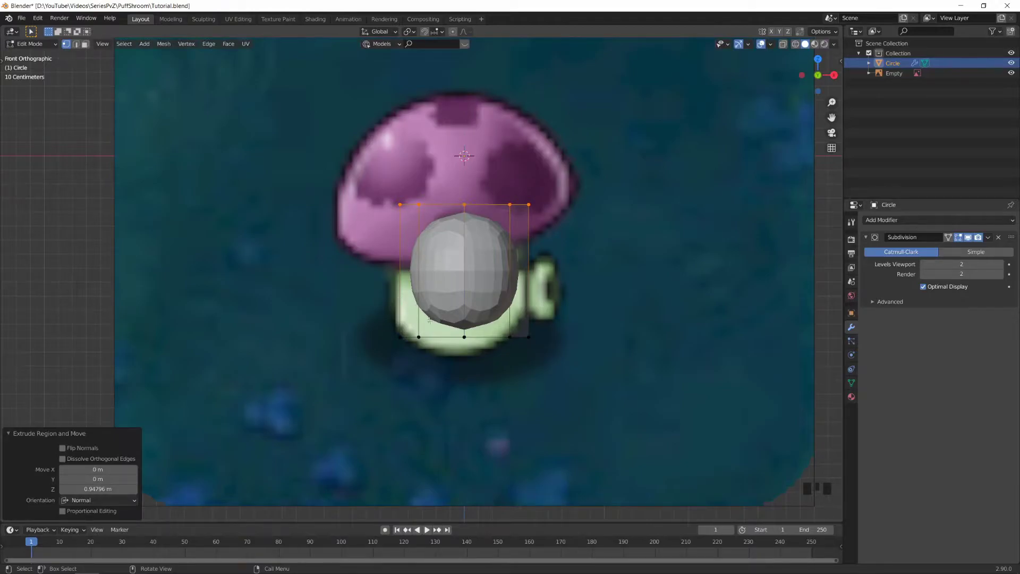
{"action": "key", "text": "ctrl+r"}
{"action": "left_click", "coordinate": [402, 282]}
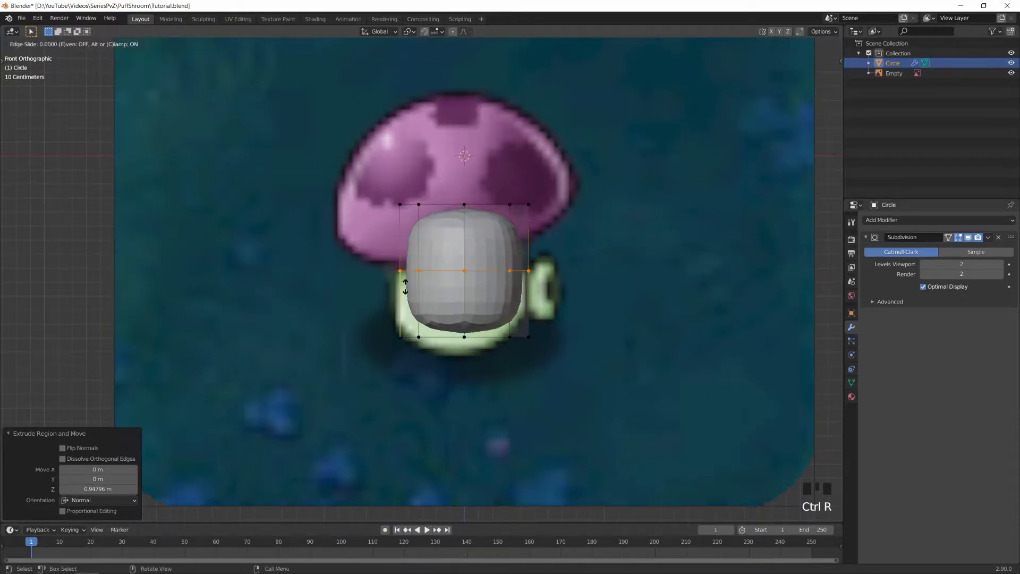
{"action": "left_click", "coordinate": [403, 301]}
{"action": "key", "text": "s"}
{"action": "left_click", "coordinate": [602, 308]}
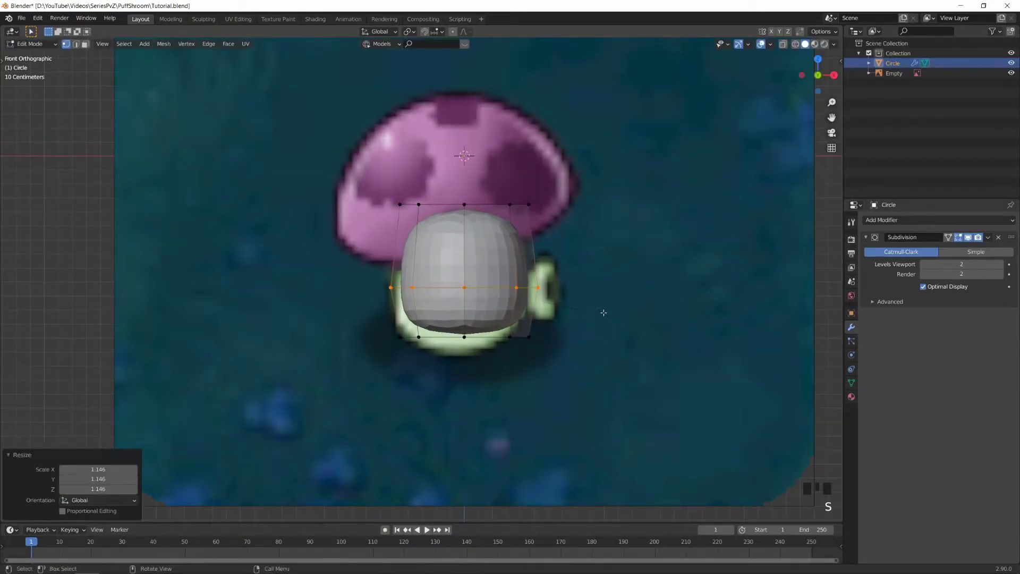
Lower the stem's bottom edge loop slightly along Z
{"action": "left_click", "coordinate": [497, 337], "text": "alt"}
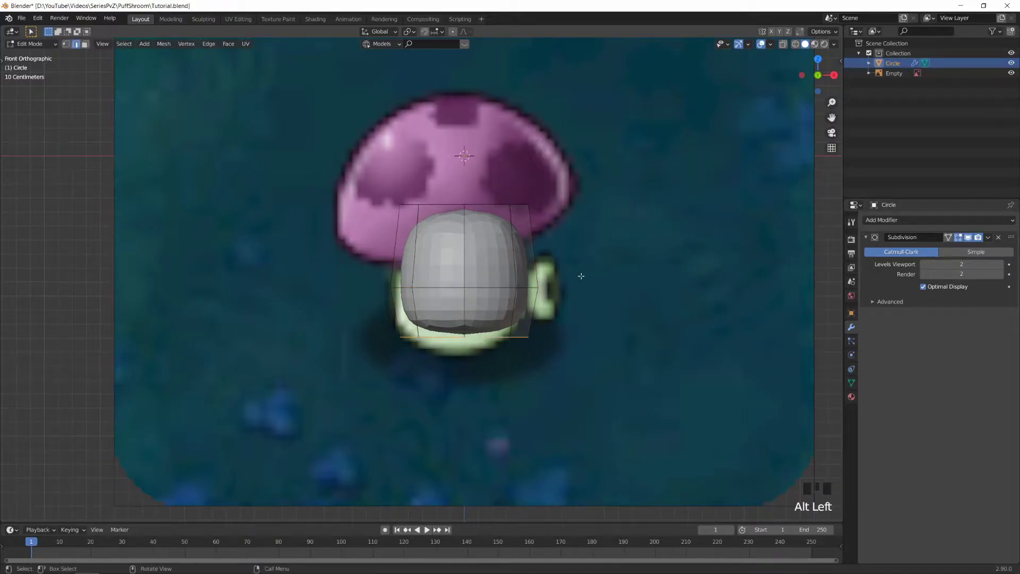
{"action": "key", "text": "g"}
{"action": "key", "text": "z"}
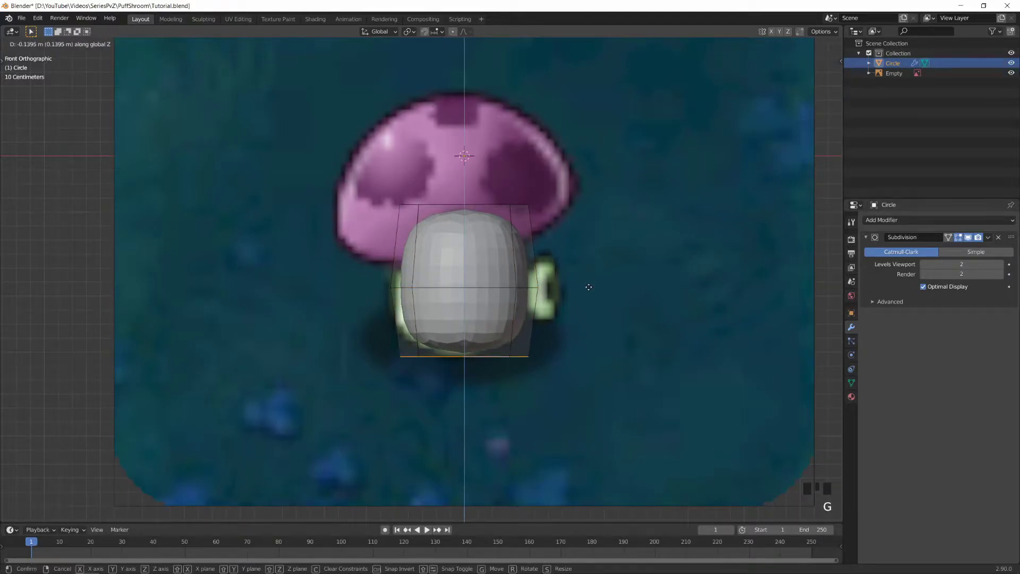
{"action": "left_click", "coordinate": [588, 287]}
{"action": "middle_click_drag", "start_coordinate": [588, 287], "coordinate": [516, 309], "text": "shift"}
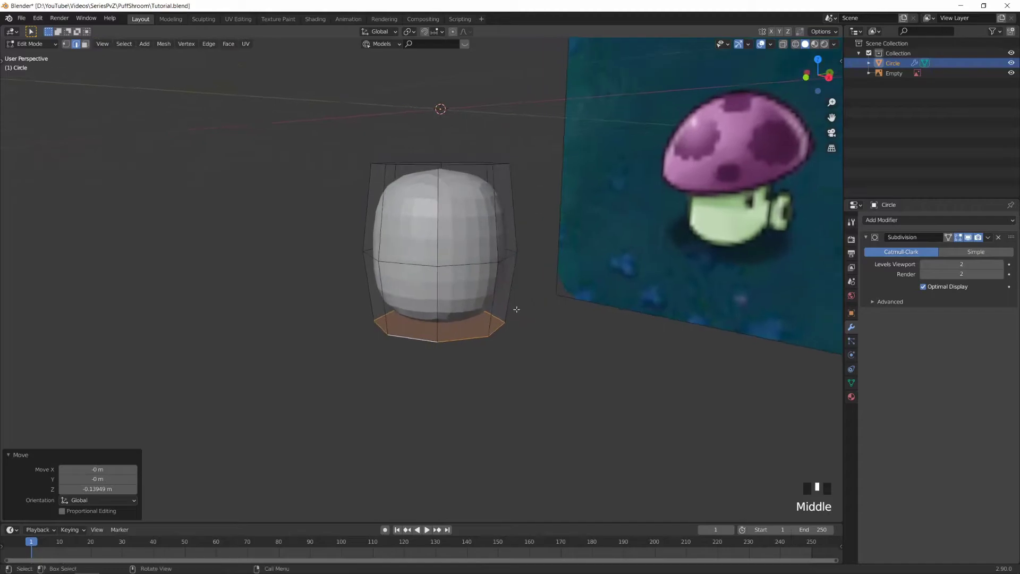
Add an edge loop near the stem's base
{"action": "key", "text": "ctrl+r"}
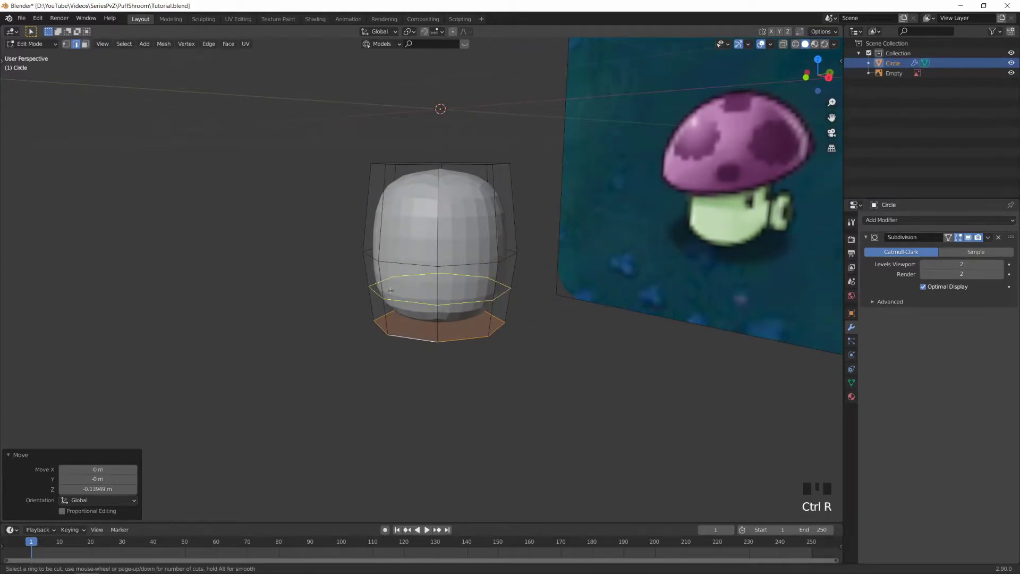
{"action": "left_click", "coordinate": [381, 295]}
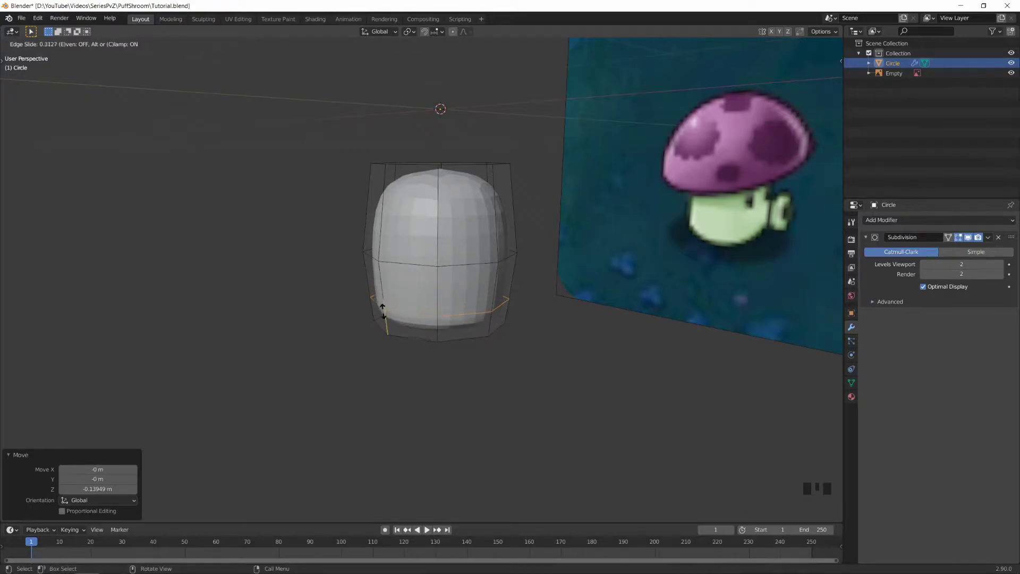
{"action": "left_click", "coordinate": [385, 311]}
{"action": "middle_click_drag", "start_coordinate": [466, 353], "coordinate": [443, 310]}
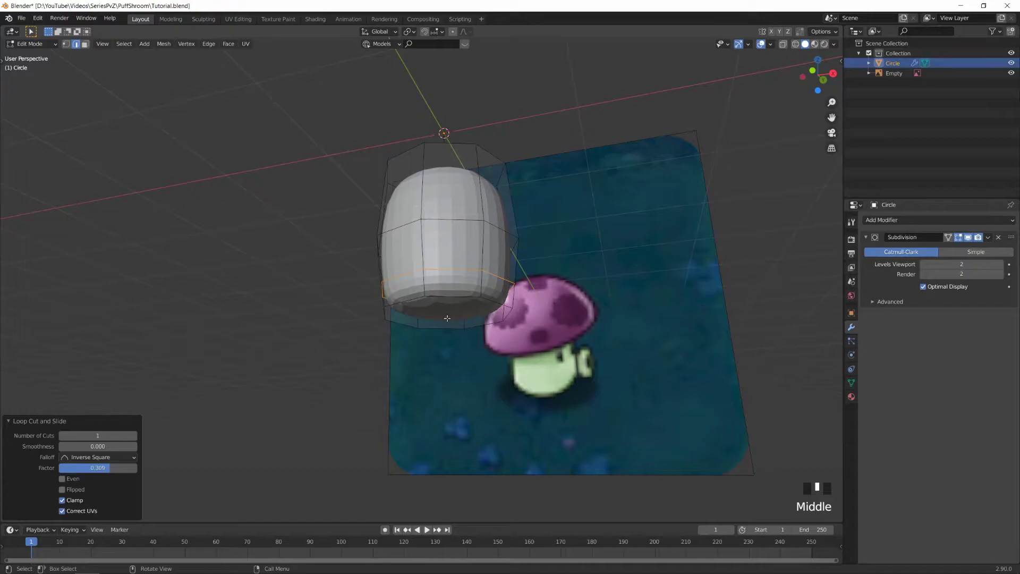
Inset the stem's bottom face in face select mode
{"action": "left_click", "coordinate": [86, 46]}
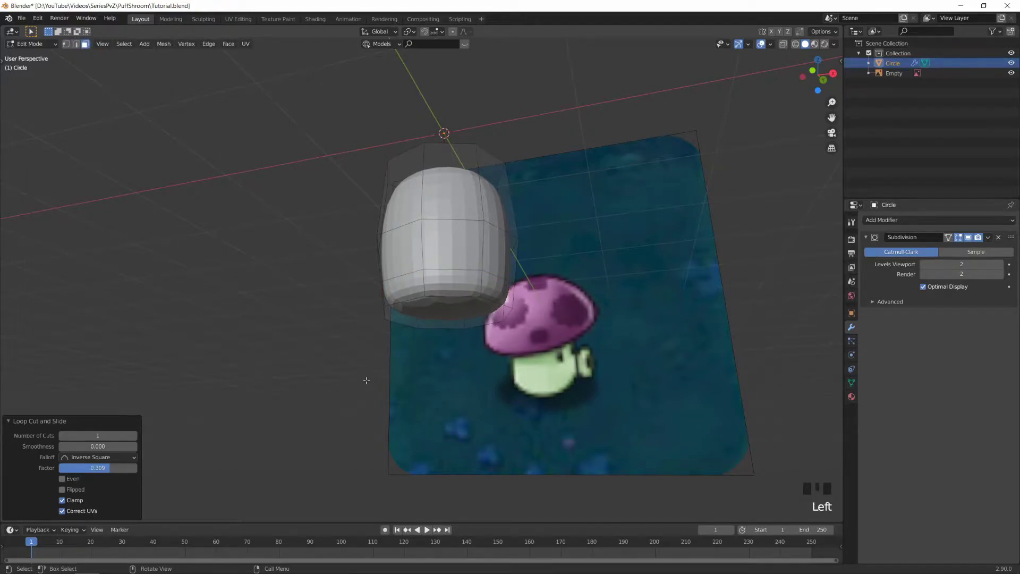
{"action": "key", "text": "3"}
{"action": "left_click", "coordinate": [450, 241]}
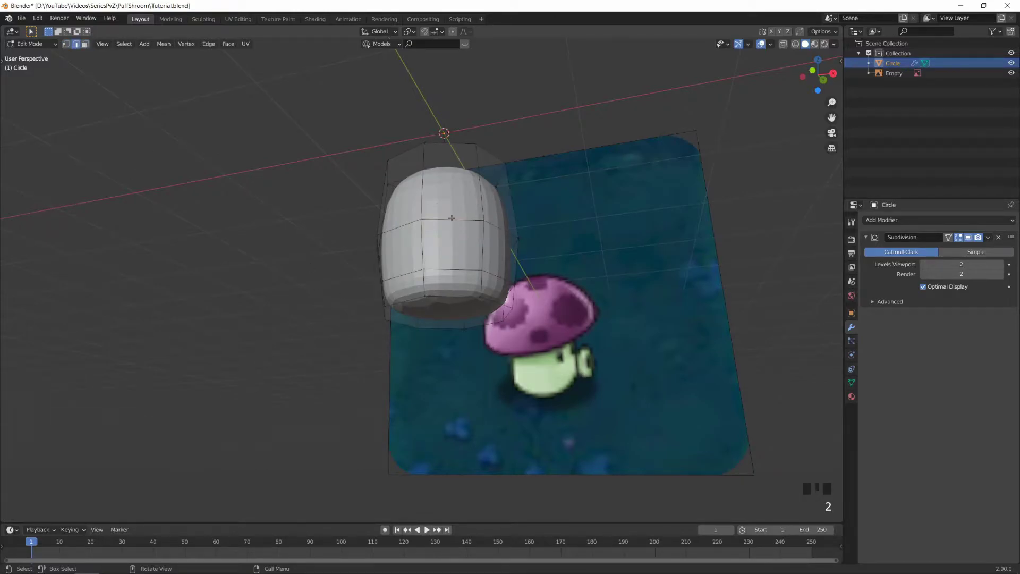
{"action": "left_click", "coordinate": [436, 310]}
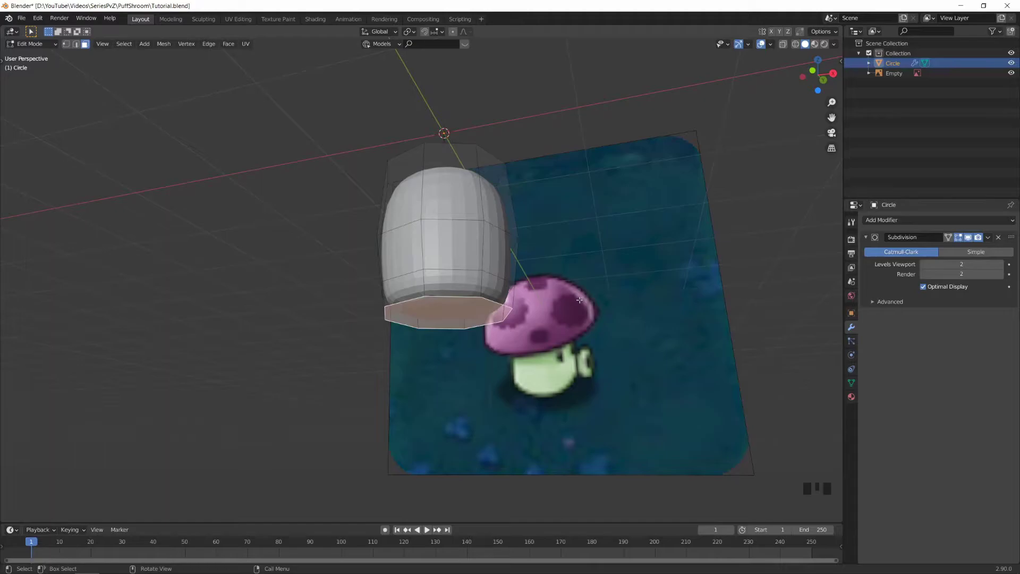
{"action": "key", "text": "i"}
{"action": "left_click", "coordinate": [552, 303]}
Shade the stem smooth in Object Mode
{"action": "key", "text": "Tab"}
{"action": "middle_click_drag", "start_coordinate": [553, 303], "coordinate": [514, 274]}
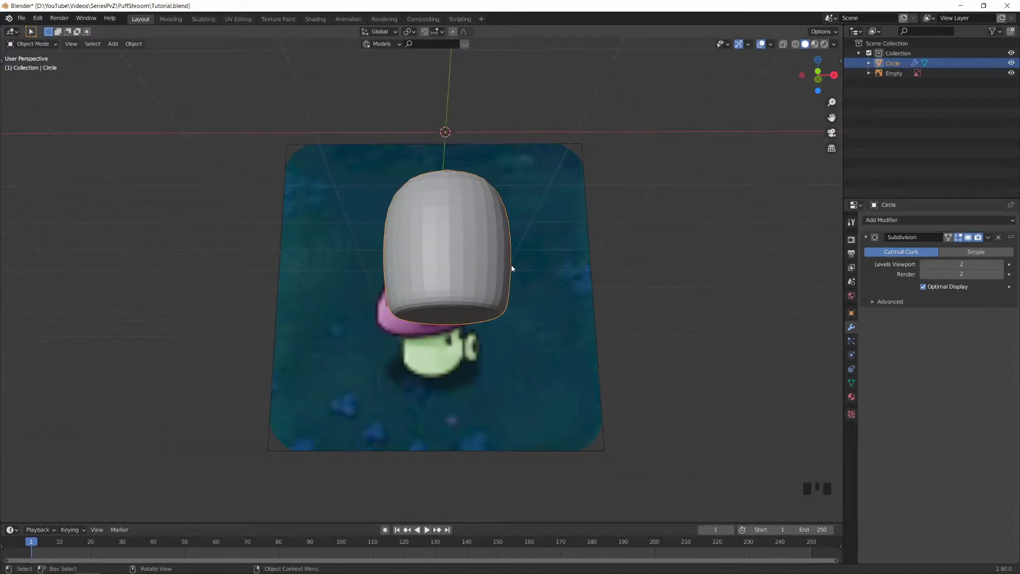
{"action": "middle_click_drag", "start_coordinate": [511, 265], "coordinate": [478, 264], "text": "shift"}
{"action": "right_click", "coordinate": [478, 264]}
{"action": "left_click", "coordinate": [477, 261]}
Add an edge loop near the top of the stem
{"action": "key", "text": "Tab"}
{"action": "key", "text": "ctrl+r"}
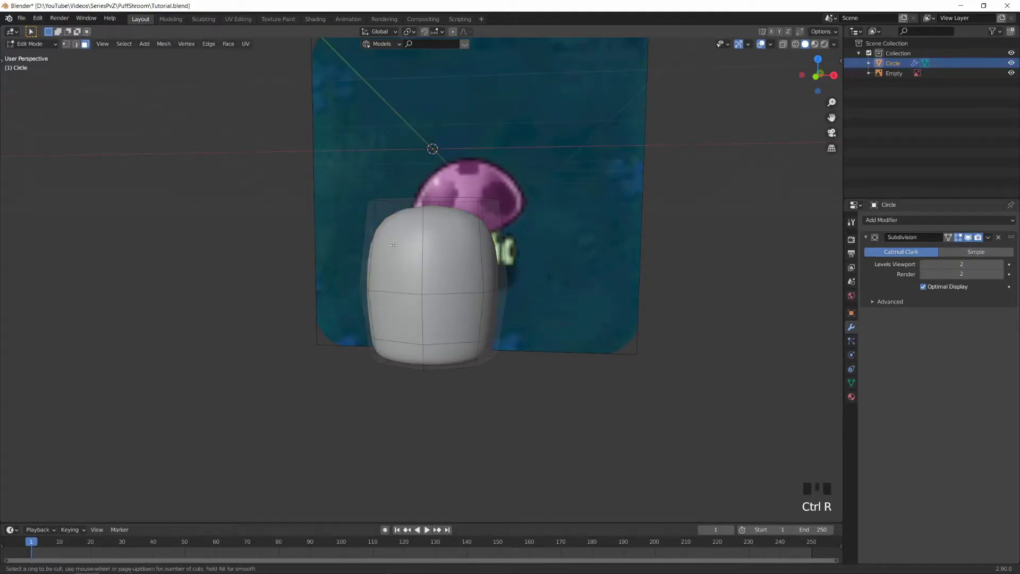
{"action": "left_click", "coordinate": [423, 237]}
{"action": "left_click", "coordinate": [423, 211]}
{"action": "key", "text": "Tab"}
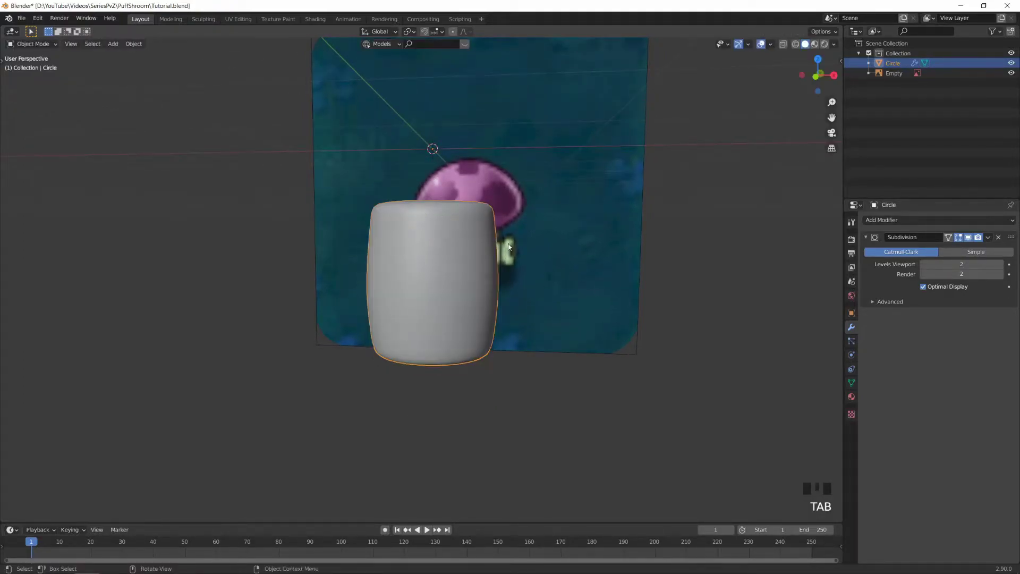
{"action": "middle_click_drag", "start_coordinate": [467, 255], "coordinate": [446, 223]}
{"action": "key", "text": "Tab"}
Inset the stem's top face by 0.1687 m
{"action": "key", "text": "3"}
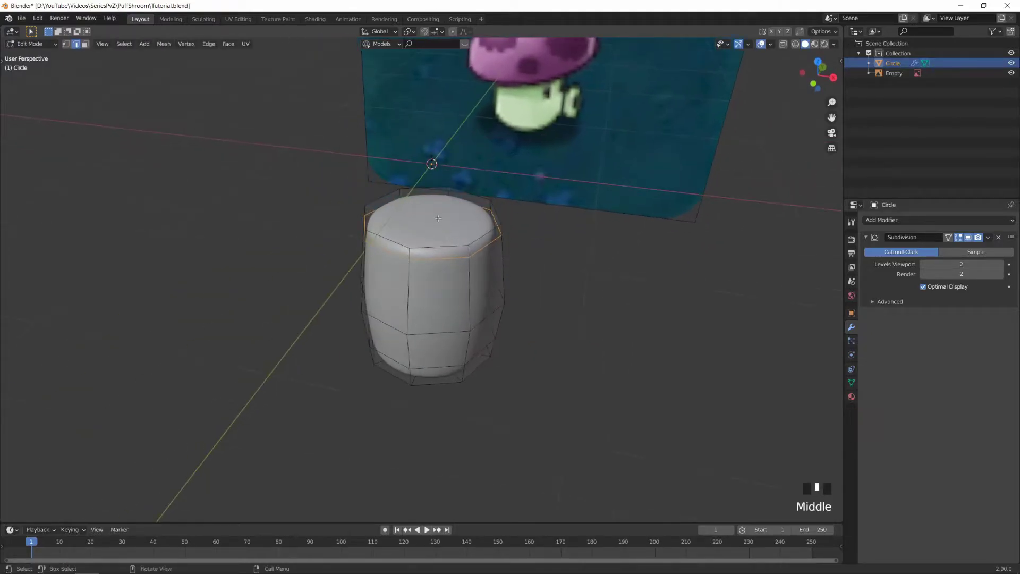
{"action": "left_click", "coordinate": [441, 218]}
{"action": "key", "text": "i"}
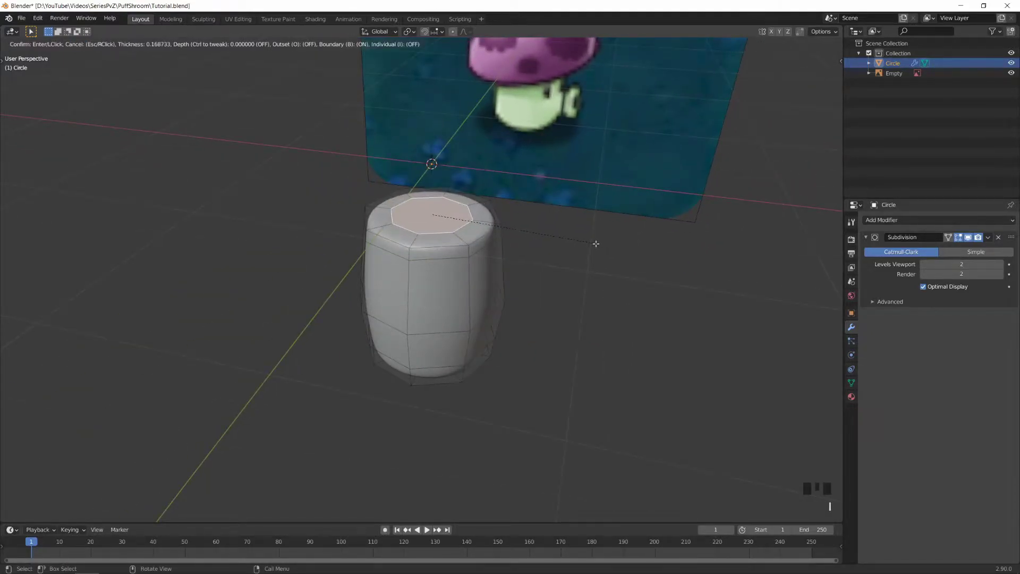
{"action": "left_click", "coordinate": [595, 244]}
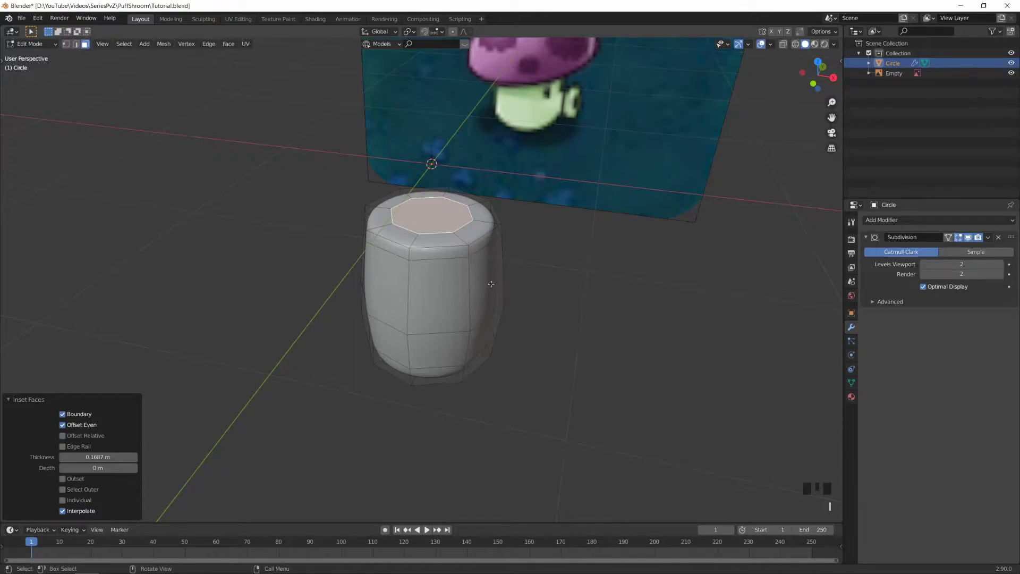
{"action": "middle_click_drag", "start_coordinate": [514, 256], "coordinate": [531, 239]}
{"action": "scroll", "coordinate": [531, 239], "scroll_direction": "up", "scroll_amount": 2}
Select the stem's top edge loop and save the file
{"action": "key", "text": "2"}
{"action": "left_click", "coordinate": [512, 205], "text": "alt"}
{"action": "key", "text": "ctrl+s"}
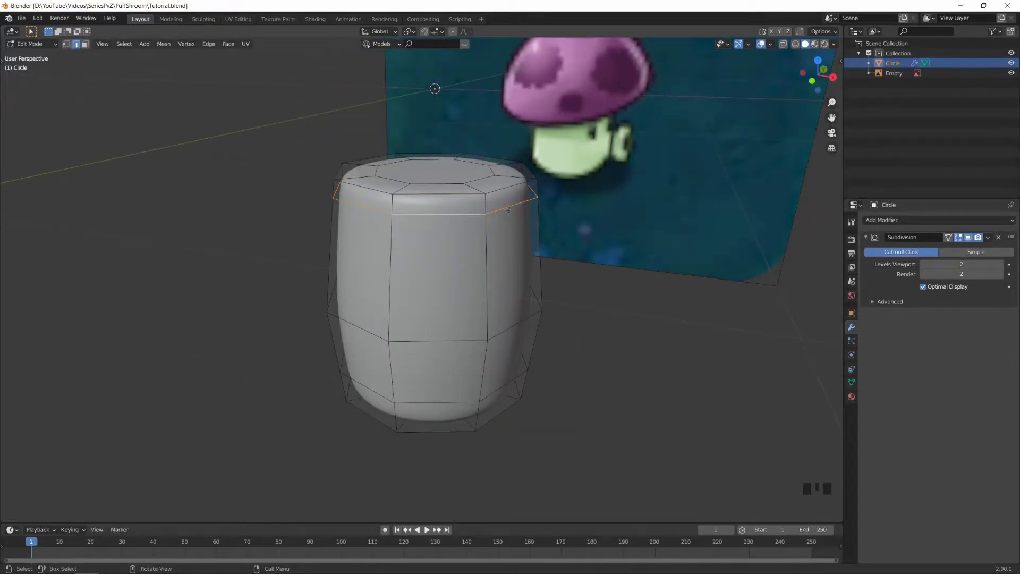
Slide the stem's top edge loop slightly and switch to the front view
{"action": "key", "text": "g"}
{"action": "key", "text": "g"}
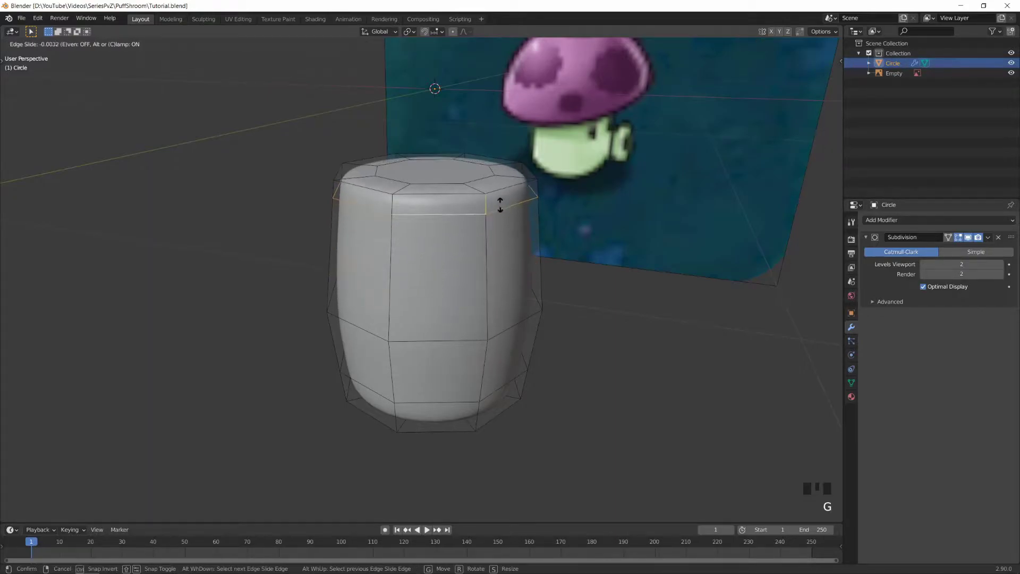
{"action": "left_click", "coordinate": [500, 219]}
{"action": "key", "text": "KP_1"}
{"action": "middle_click_drag", "start_coordinate": [547, 170], "coordinate": [562, 153], "text": "shift"}
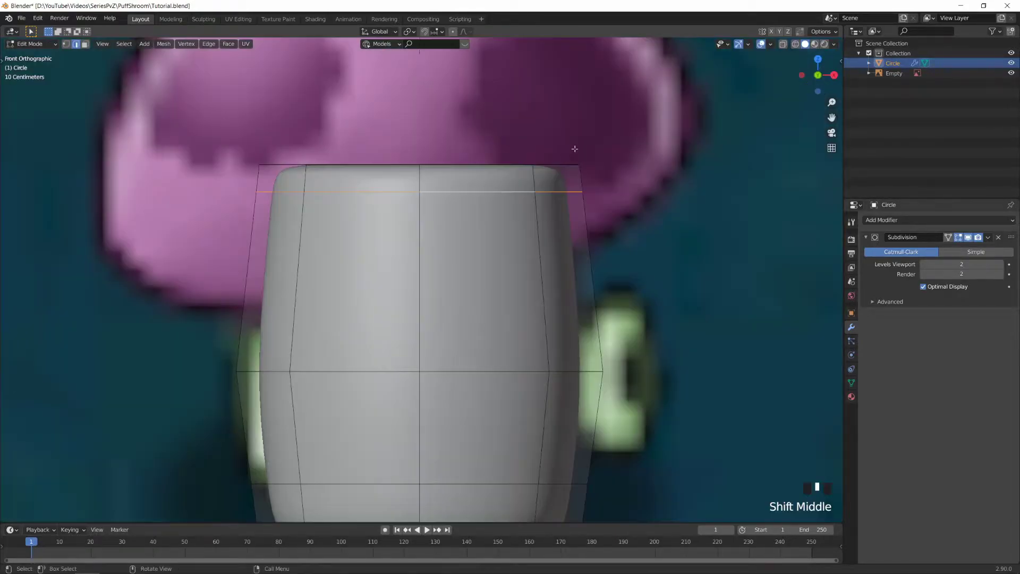
Lower the selected edge loop about 0.476 m along Z
{"action": "key", "text": "g"}
{"action": "key", "text": "z"}
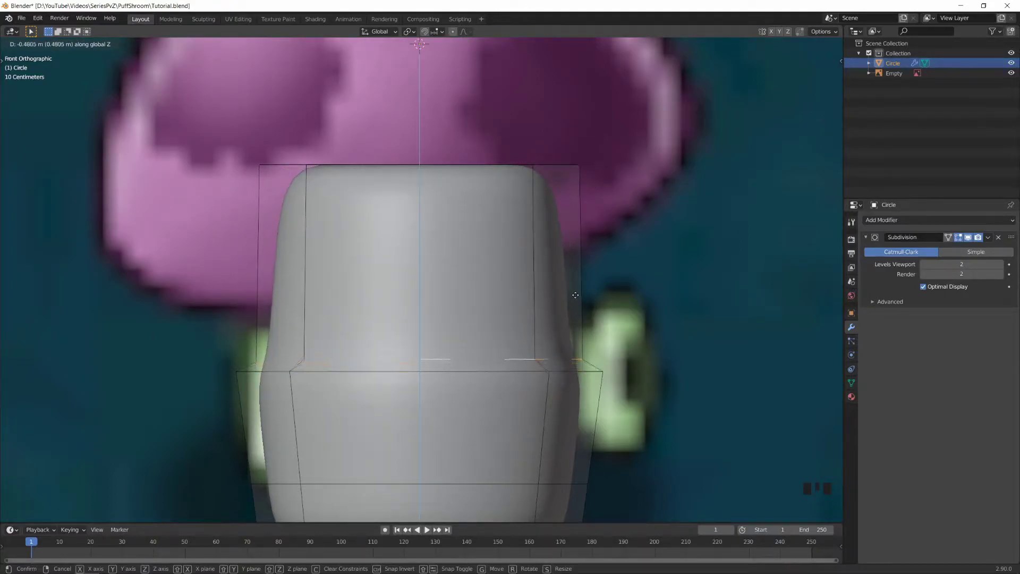
{"action": "left_click", "coordinate": [586, 142]}
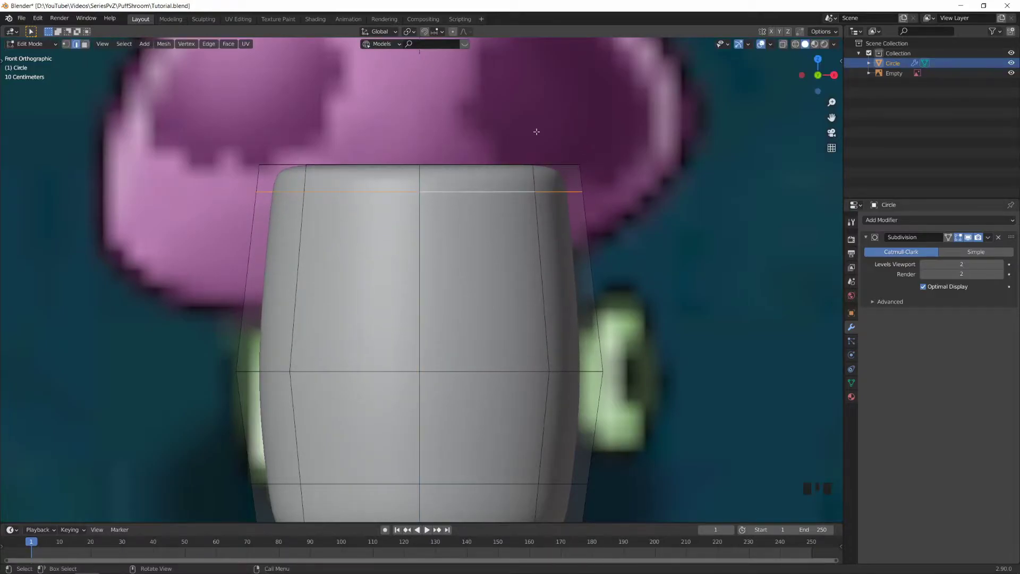
{"action": "key", "text": "g"}
{"action": "key", "text": "g"}
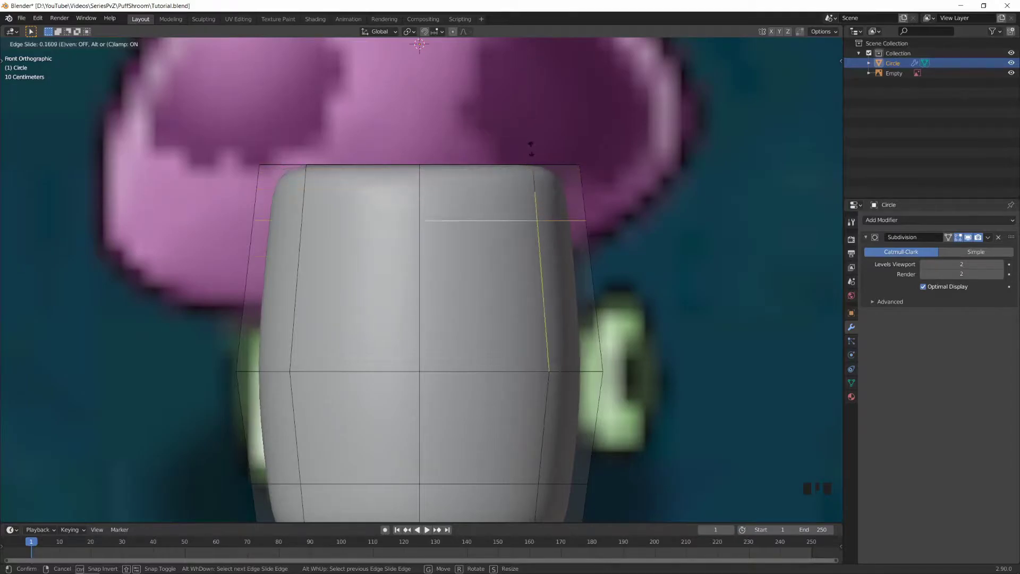
{"action": "key", "text": "Escape"}
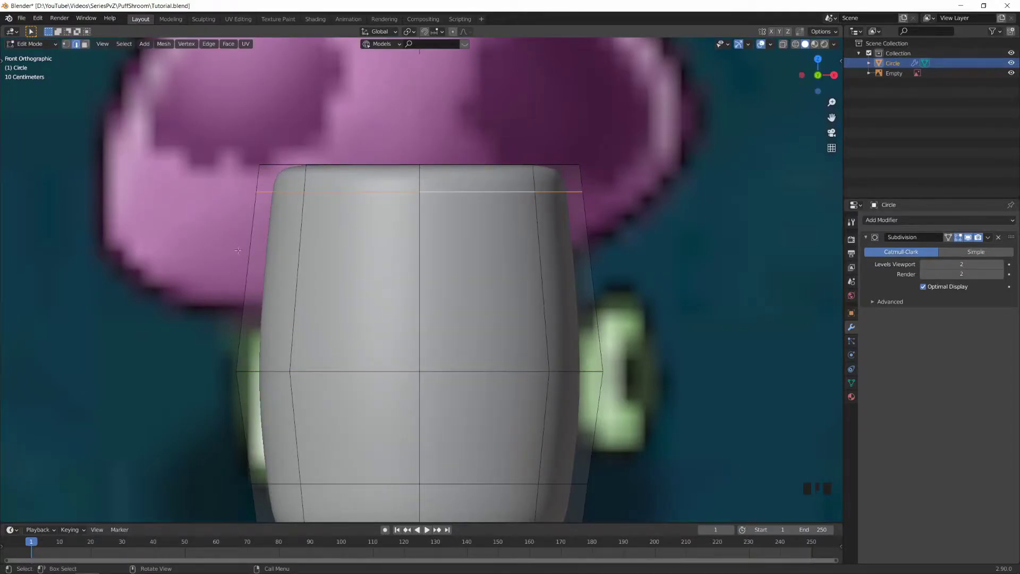
{"action": "key", "text": "g"}
{"action": "key", "text": "g"}
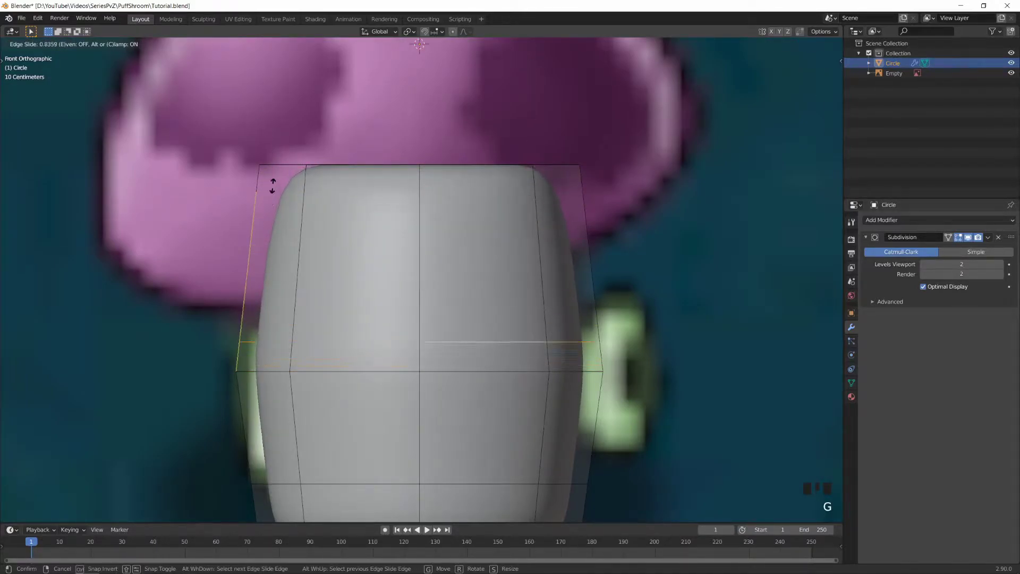
{"action": "right_click", "coordinate": [281, 146]}
{"action": "scroll", "coordinate": [292, 125], "scroll_direction": "up", "scroll_amount": 1}
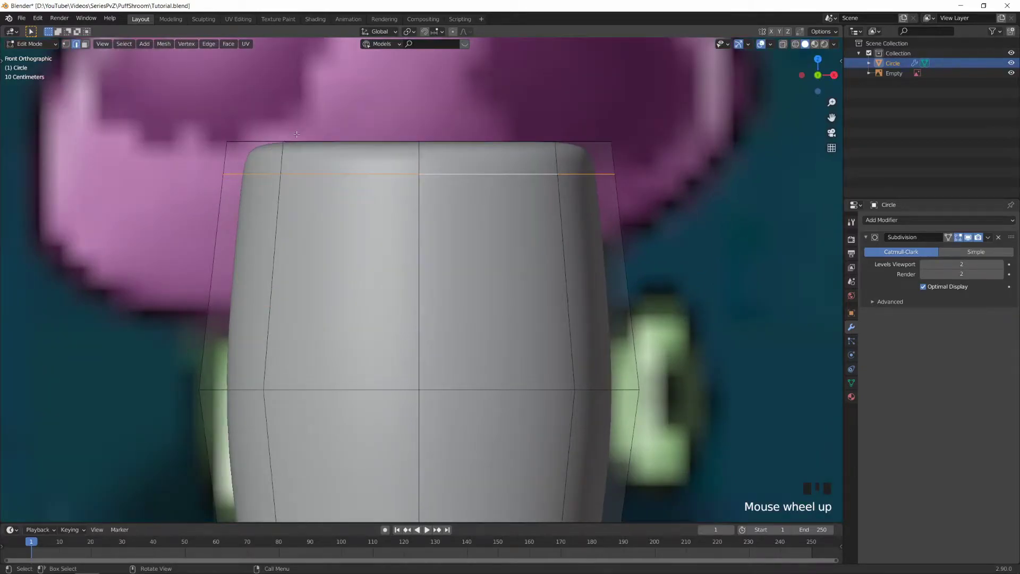
{"action": "key", "text": "g"}
{"action": "key", "text": "z"}
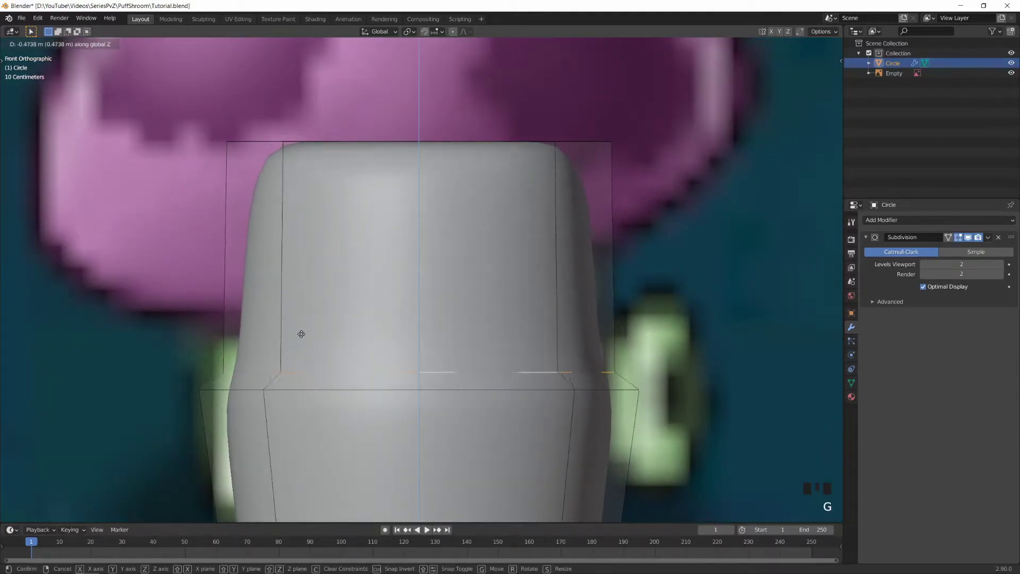
{"action": "left_click", "coordinate": [298, 332]}
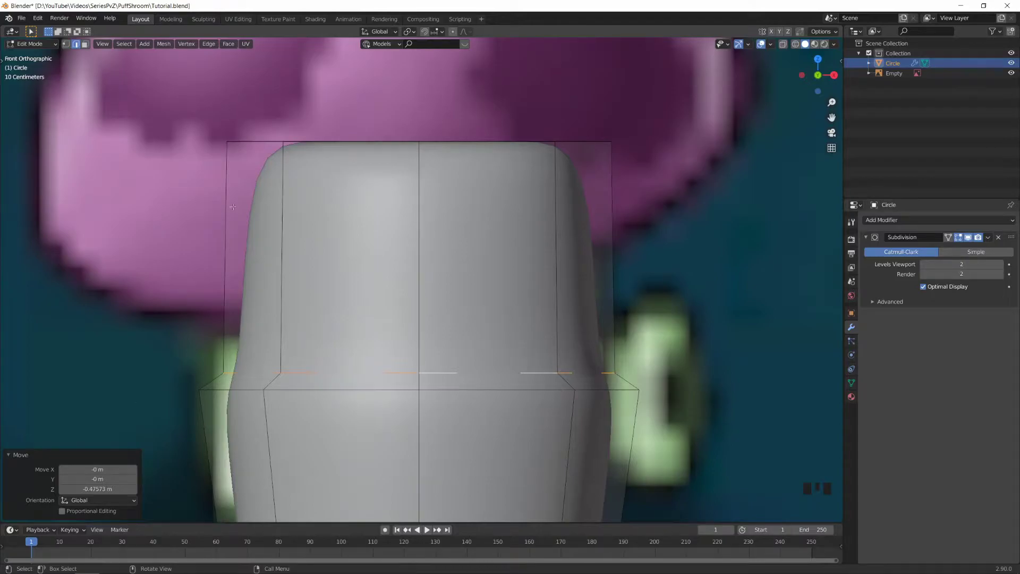
Slide an edge loop up toward the rim and save Tutorial.blend
{"action": "key", "text": "g"}
{"action": "key", "text": "g"}
{"action": "left_click", "coordinate": [476, 237]}
{"action": "middle_click_drag", "start_coordinate": [476, 237], "coordinate": [551, 221]}
{"action": "key", "text": "Tab"}
{"action": "key", "text": "ctrl+s"}
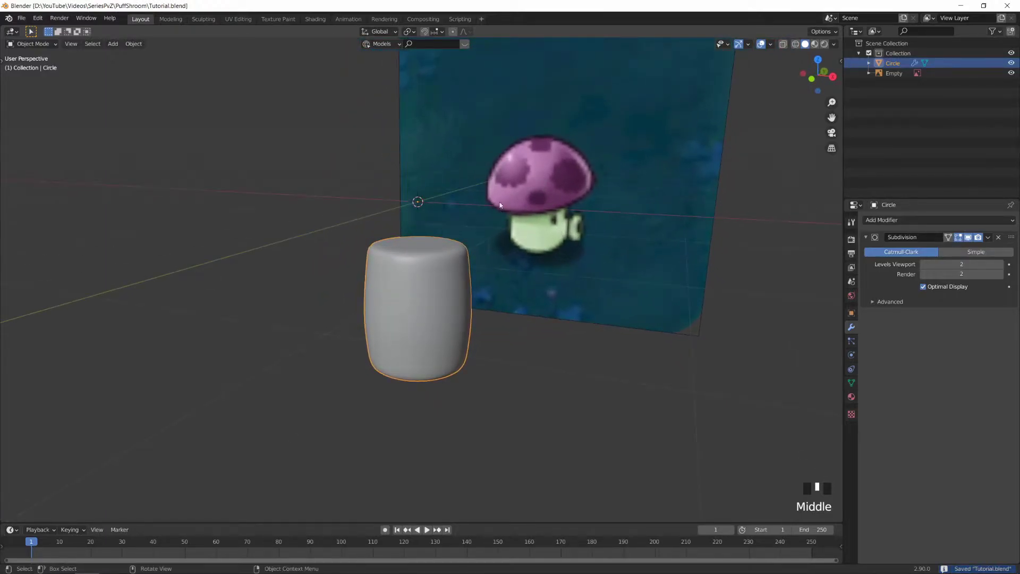
In the stem's Edit Mode, add a 1 m UV sphere with 16 segments and 8 rings
{"action": "key", "text": "Tab"}
{"action": "middle_click_drag", "start_coordinate": [635, 174], "coordinate": [460, 258]}
{"action": "key", "text": "alt+a"}
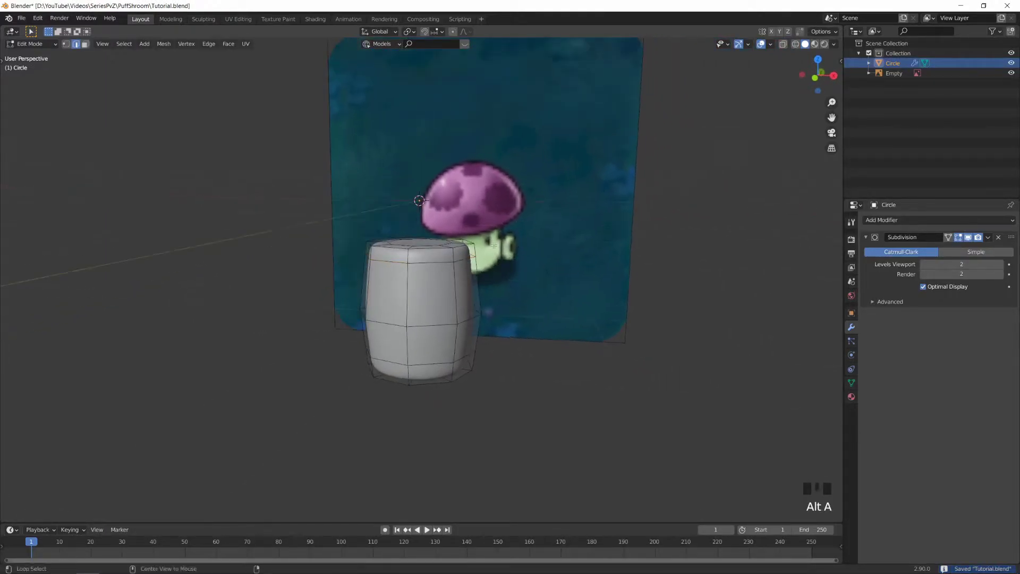
{"action": "key", "text": "shift+a"}
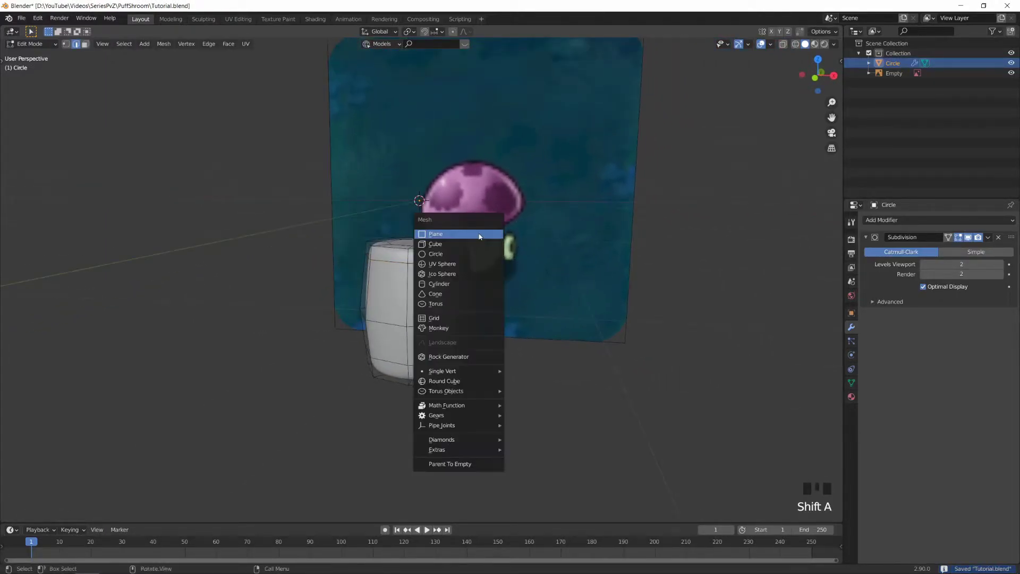
{"action": "left_click", "coordinate": [460, 264]}
{"action": "left_click", "coordinate": [99, 407]}
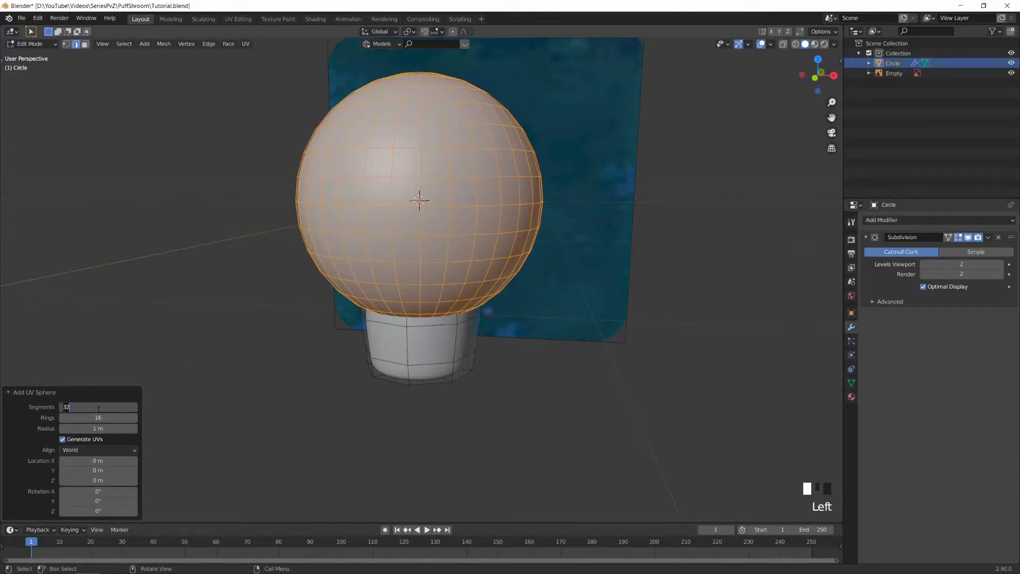
{"action": "type", "text": "16"}
{"action": "key", "text": "Tab"}
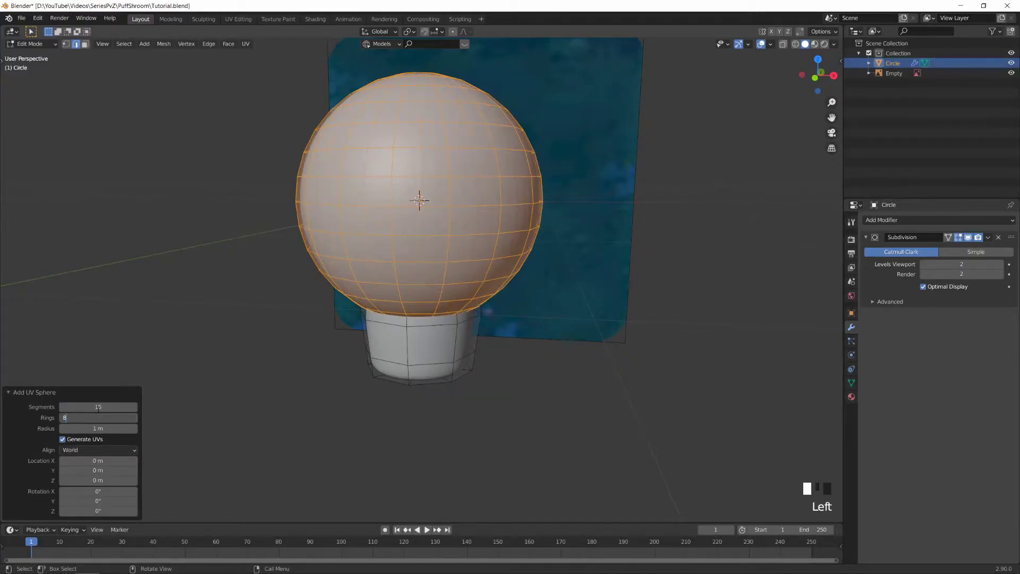
{"action": "type", "text": "8"}
{"action": "key", "text": "Return"}
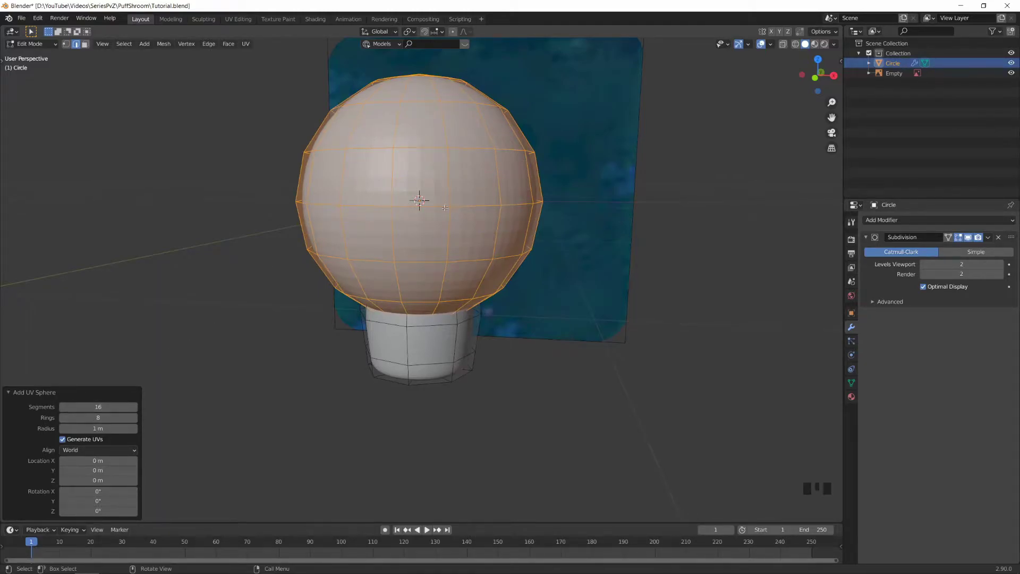
{"action": "middle_click_drag", "start_coordinate": [465, 190], "coordinate": [389, 238], "text": "shift"}
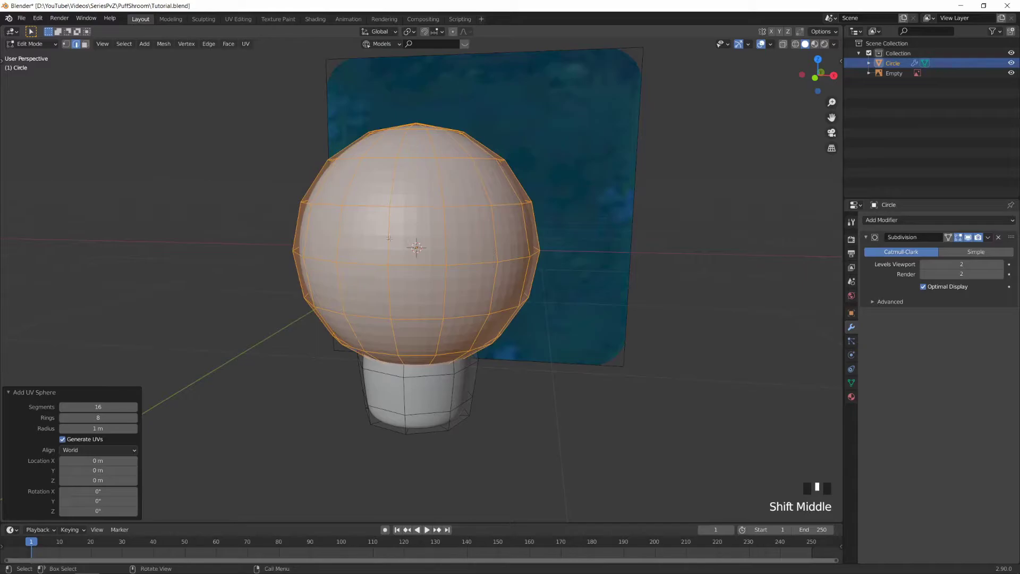
In front X-ray view, select the whole stem mesh with Ctrl+L and hide it
{"action": "key", "text": "1"}
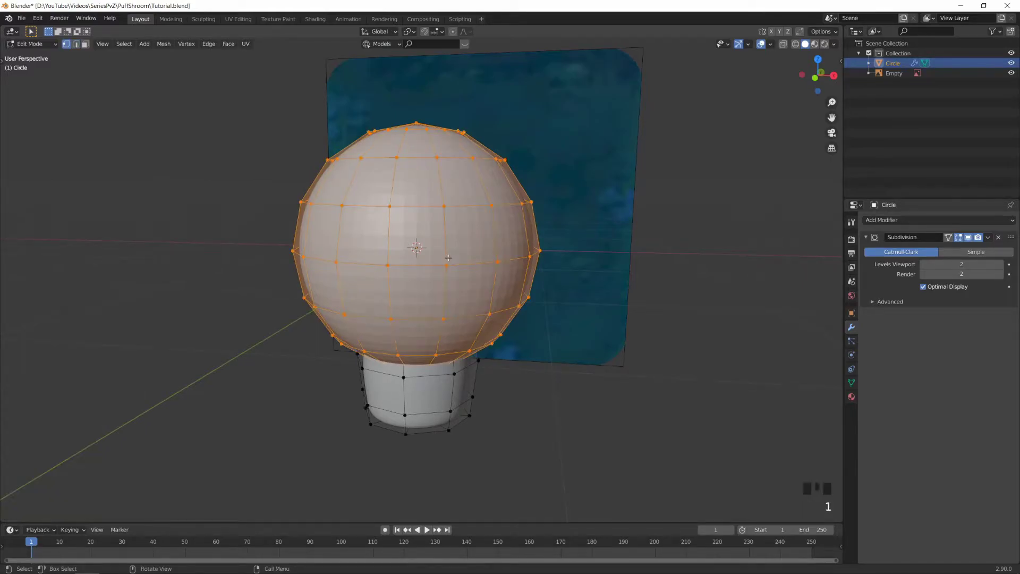
{"action": "key", "text": "KP_1"}
{"action": "key", "text": "z"}
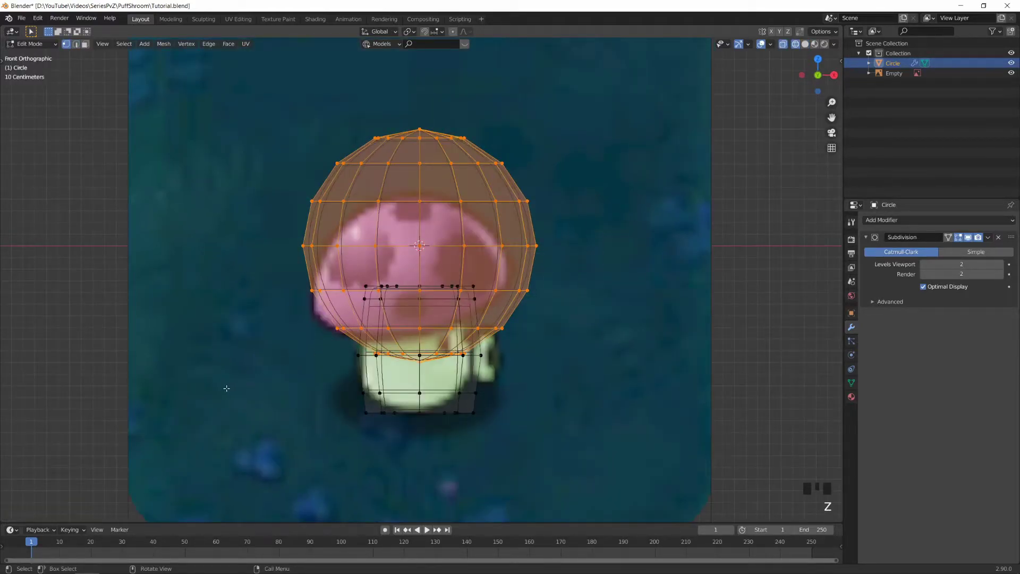
{"action": "left_click_drag", "start_coordinate": [226, 388], "coordinate": [603, 276]}
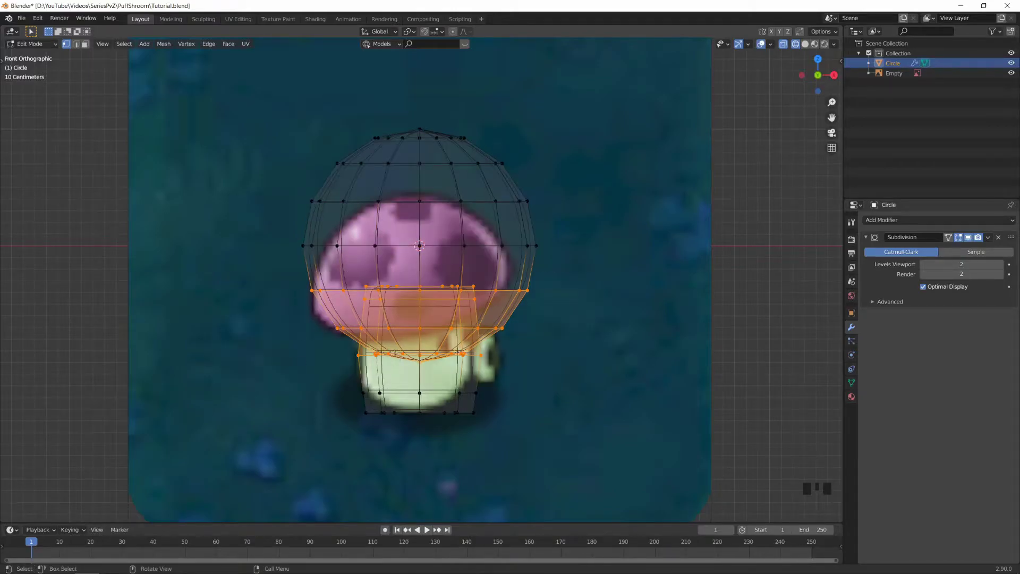
{"action": "left_click", "coordinate": [503, 416]}
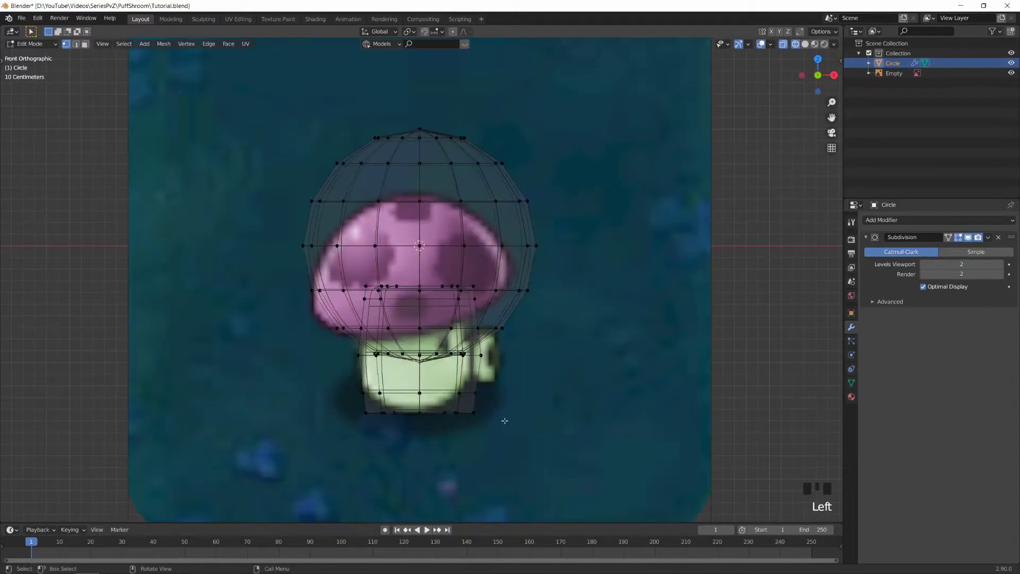
{"action": "left_click", "coordinate": [476, 393]}
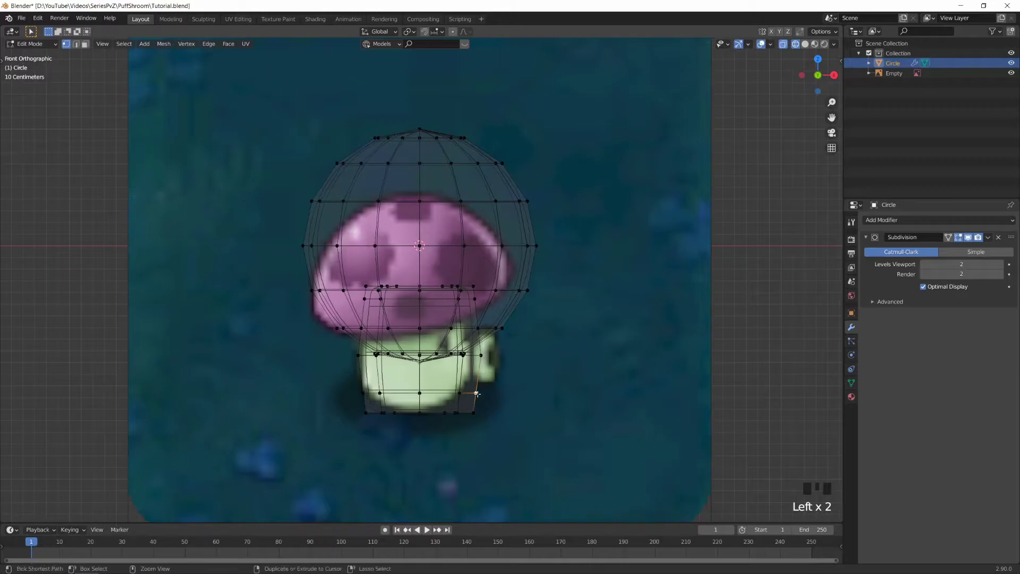
{"action": "key", "text": "ctrl+l"}
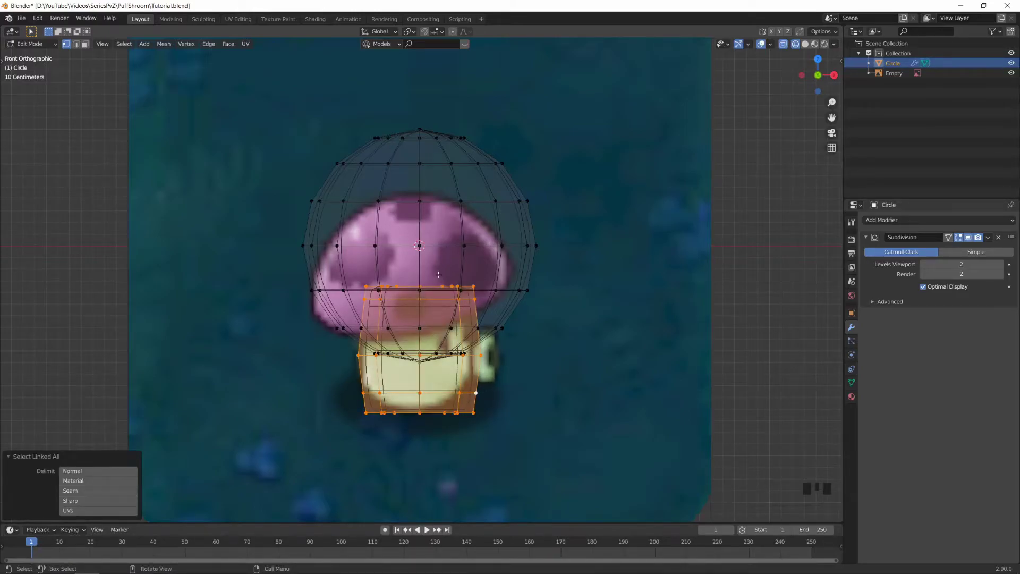
{"action": "key", "text": "alt+a"}
Delete the cap sphere's lower rows of vertices, then reveal the hidden stem
{"action": "left_click_drag", "start_coordinate": [246, 404], "coordinate": [593, 268]}
{"action": "key", "text": "x"}
{"action": "left_click", "coordinate": [592, 265]}
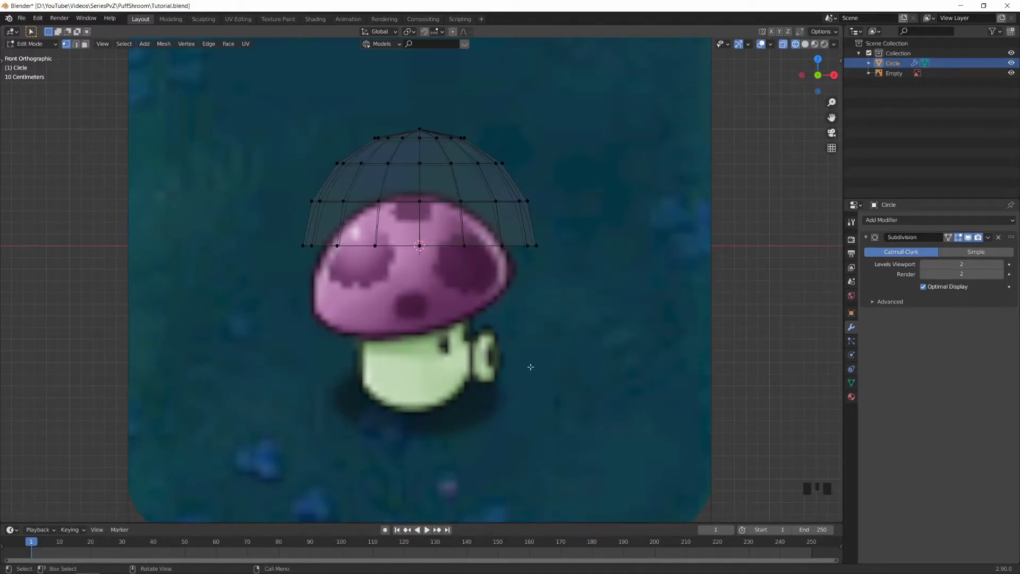
{"action": "key", "text": "alt+h"}
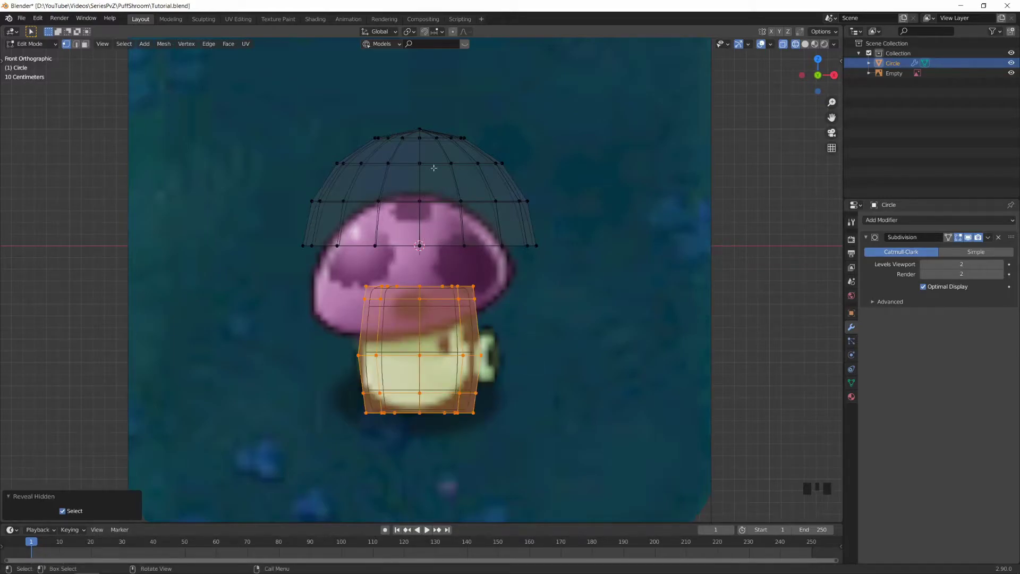
Select only the cap dome using linked selection
{"action": "left_click", "coordinate": [415, 201]}
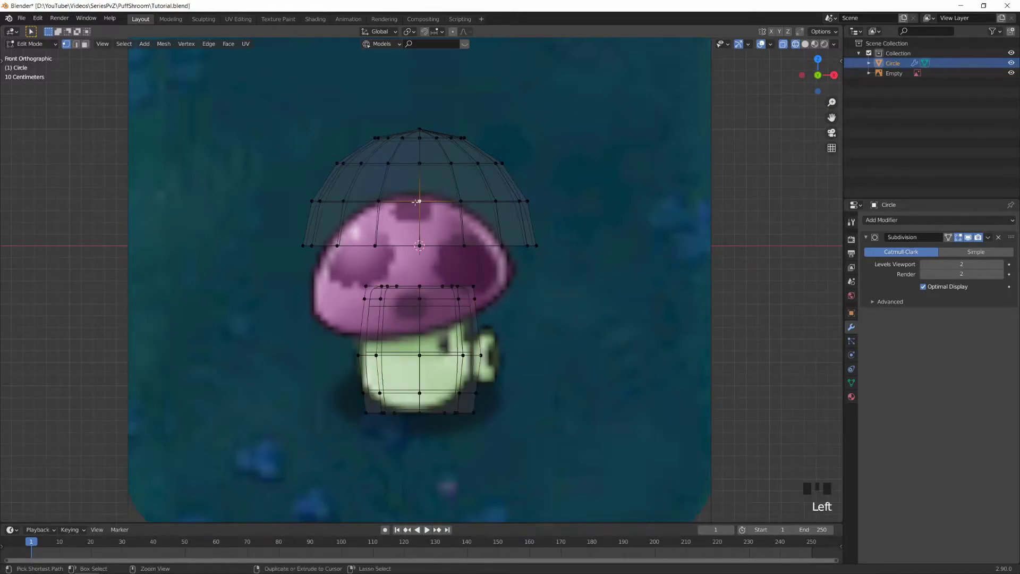
{"action": "key", "text": "ctrl+l"}
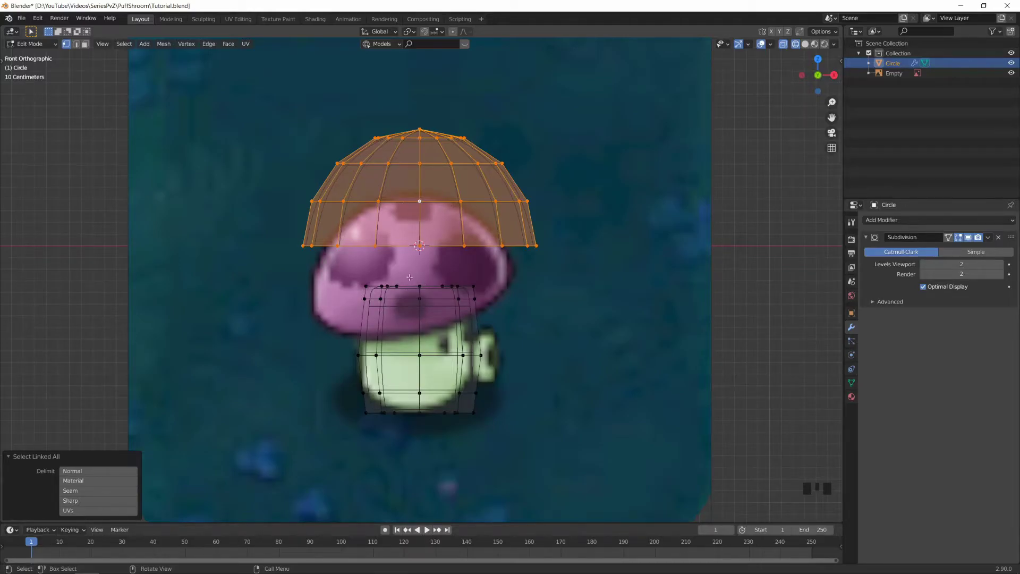
{"action": "left_click", "coordinate": [410, 276]}
{"action": "double_click", "coordinate": [417, 287]}
{"action": "left_click", "coordinate": [427, 284]}
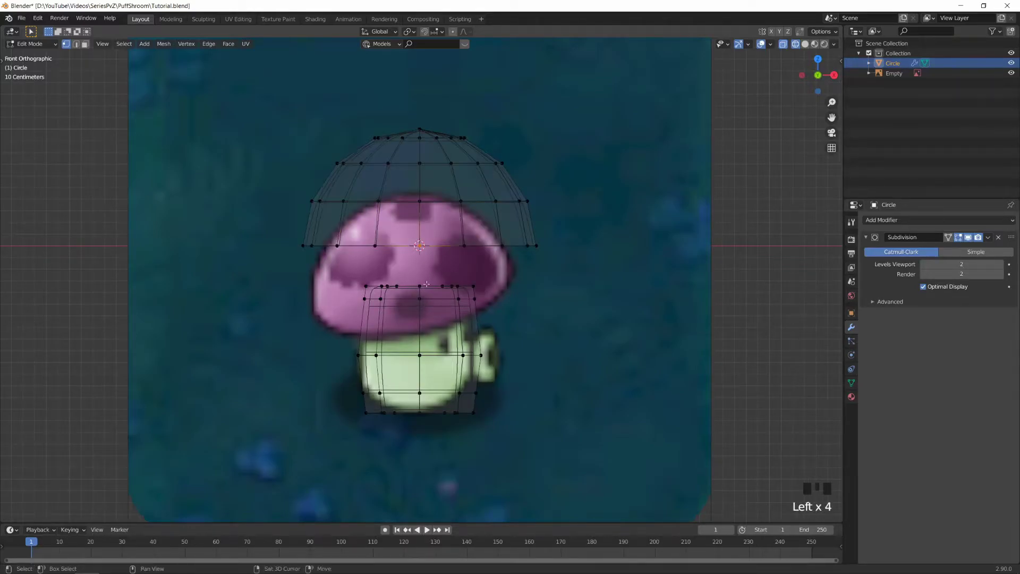
{"action": "left_click", "coordinate": [419, 299], "text": "shift"}
{"action": "key", "text": "ctrl+l"}
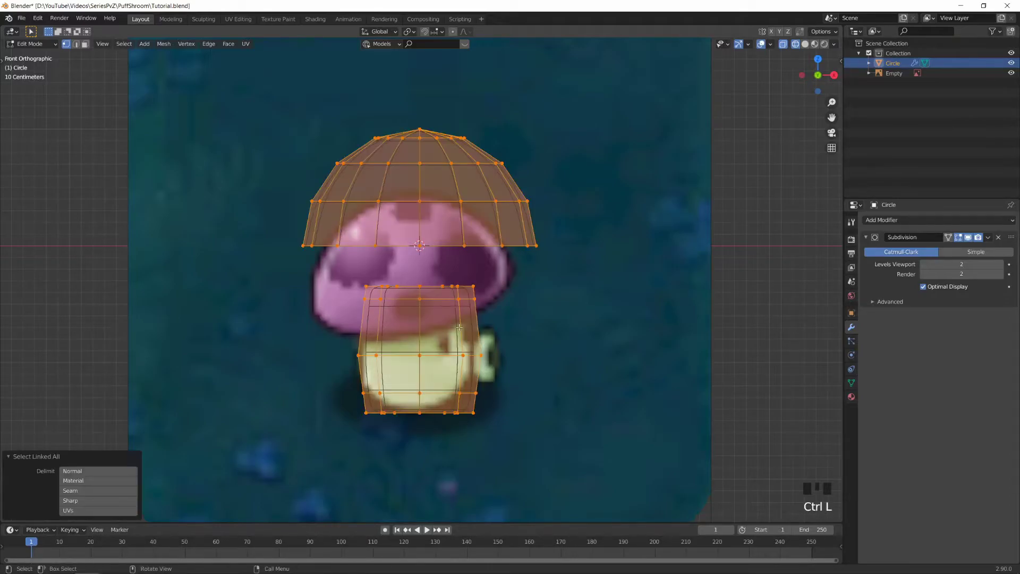
{"action": "left_click", "coordinate": [423, 268]}
{"action": "left_click", "coordinate": [420, 245]}
{"action": "key", "text": "ctrl+l"}
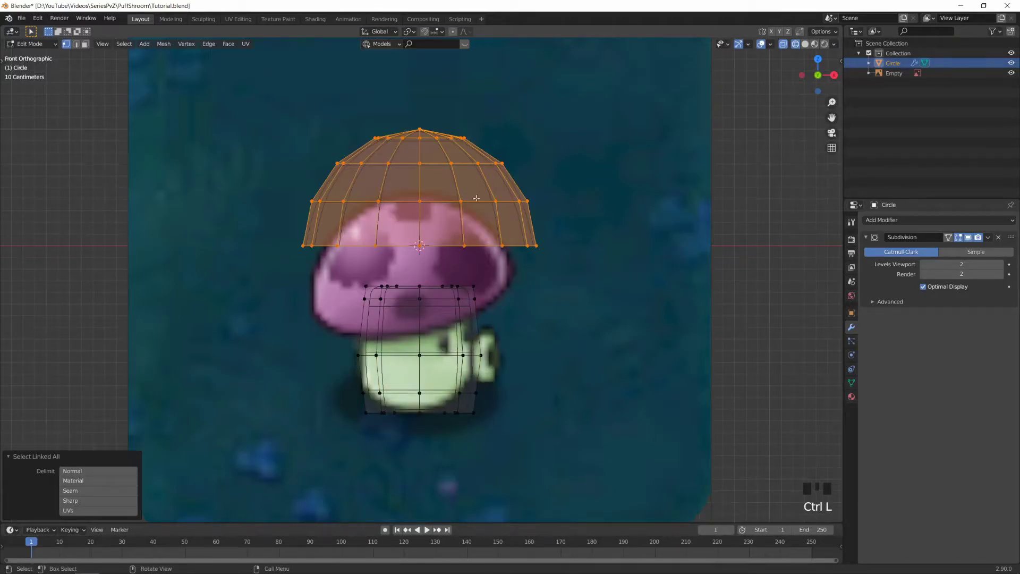
{"action": "middle_click_drag", "start_coordinate": [476, 198], "coordinate": [466, 198]}
Lower the dome 0.568 m along Z and scale it to 0.965
{"action": "key", "text": "g"}
{"action": "key", "text": "z"}
{"action": "left_click", "coordinate": [466, 267]}
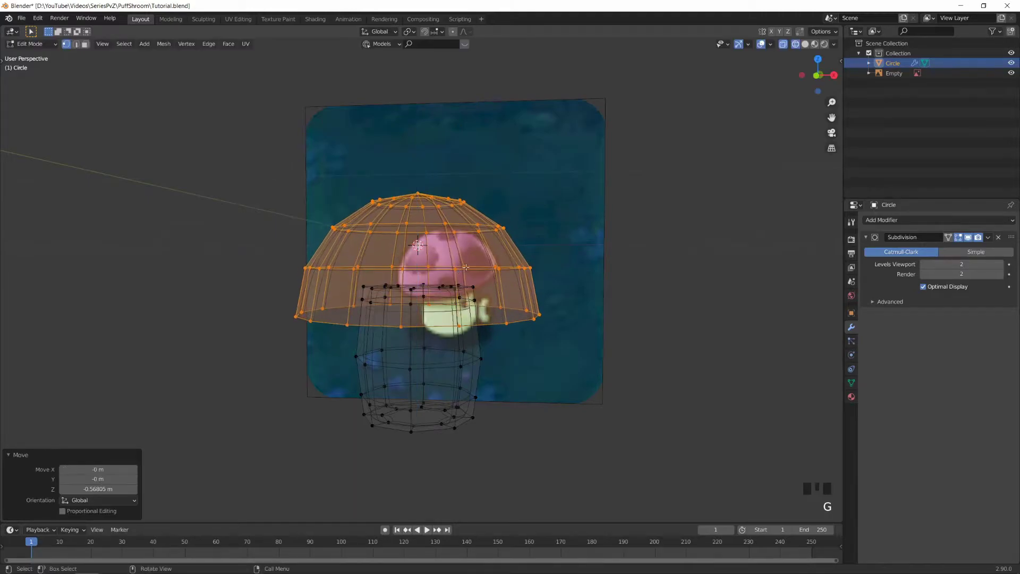
{"action": "key", "text": "KP_1"}
{"action": "scroll", "coordinate": [482, 261], "scroll_direction": "up", "scroll_amount": 2}
{"action": "key", "text": "s"}
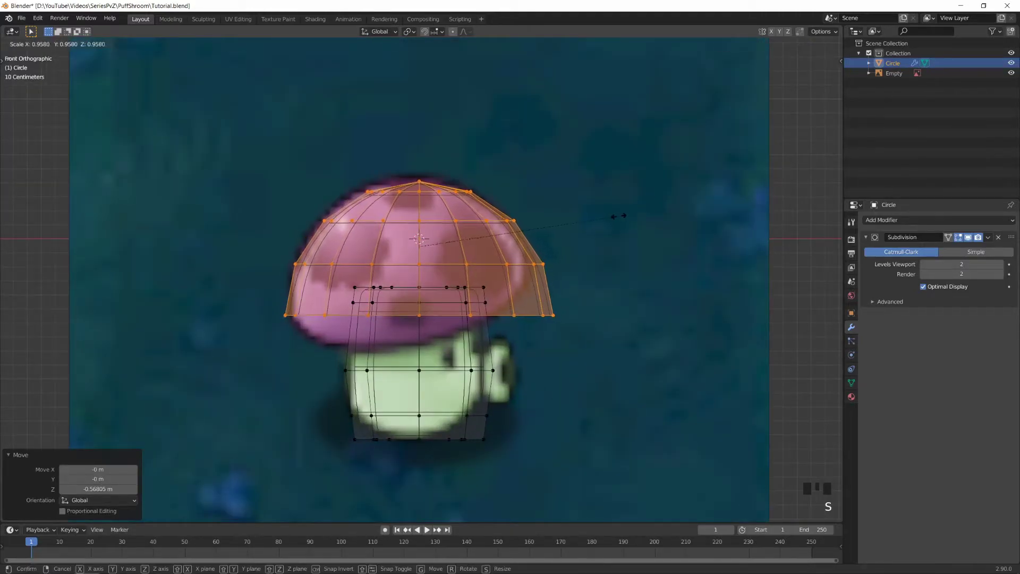
{"action": "left_click", "coordinate": [569, 278]}
Clear the selection and select the cap's rim edge loop in edge mode
{"action": "middle_click_drag", "start_coordinate": [569, 278], "coordinate": [564, 324]}
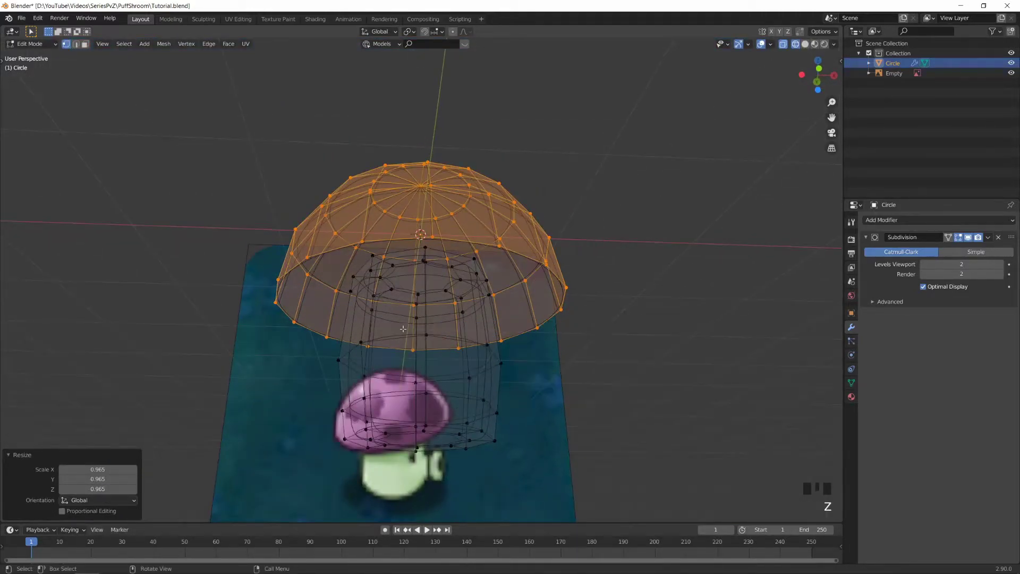
{"action": "key", "text": "alt+a"}
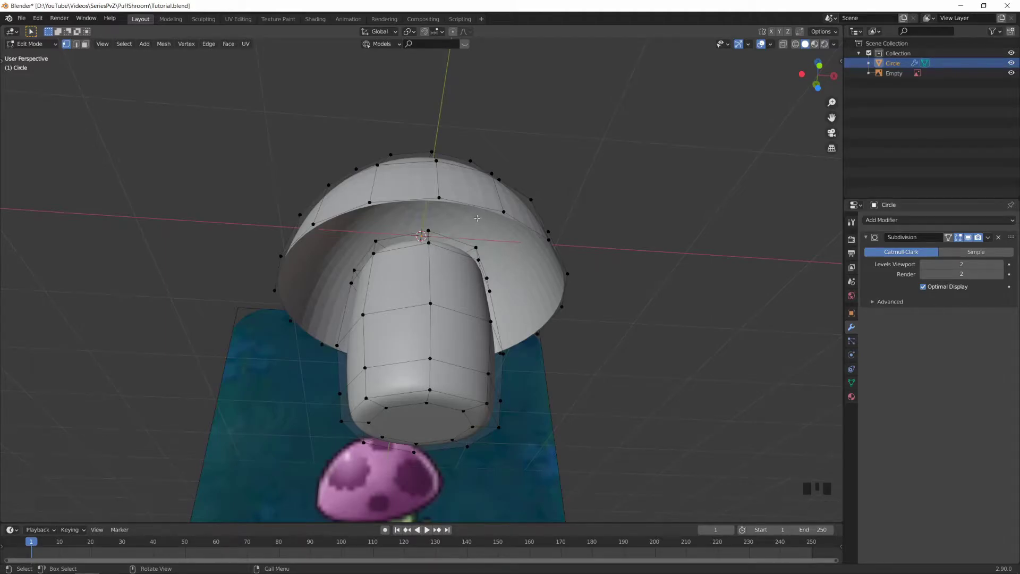
{"action": "key", "text": "2"}
{"action": "left_click", "coordinate": [453, 202], "text": "alt"}
{"action": "left_click", "coordinate": [452, 202], "text": "alt"}
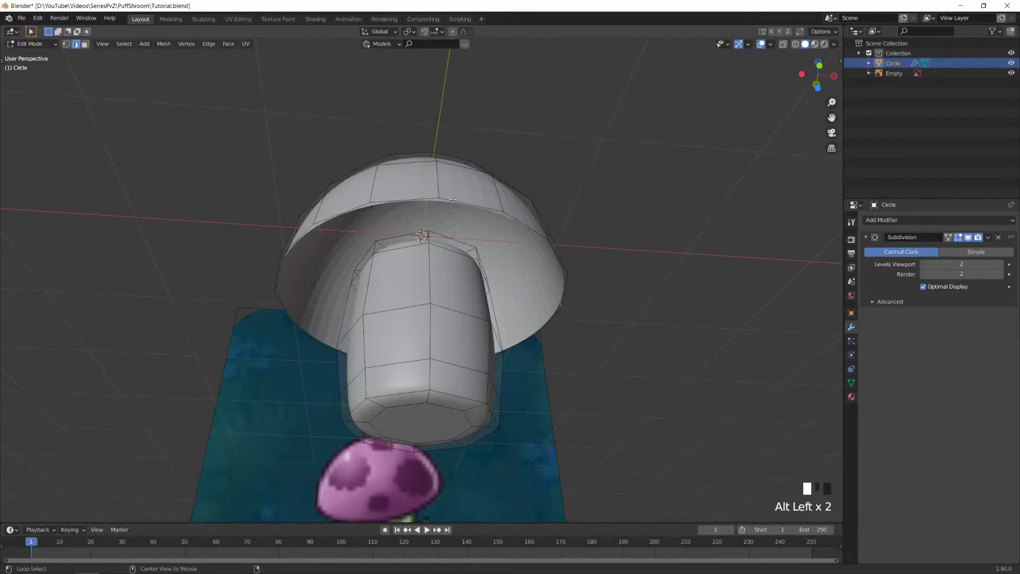
{"action": "middle_click_drag", "start_coordinate": [535, 273], "coordinate": [568, 222]}
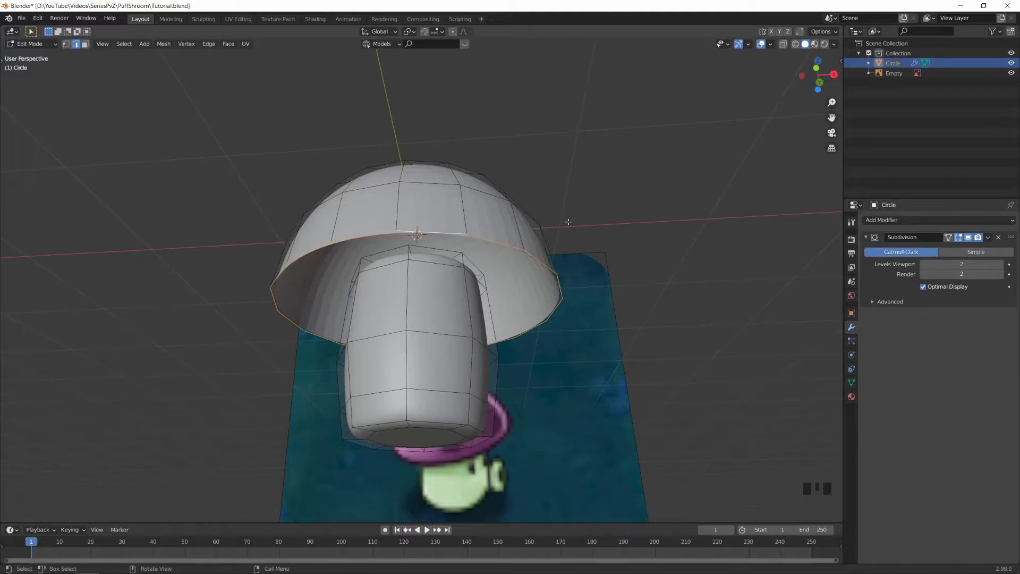
Close the cap's open rim loop with Grid Fill
{"action": "key", "text": "F3"}
{"action": "type", "text": "grid fill"}
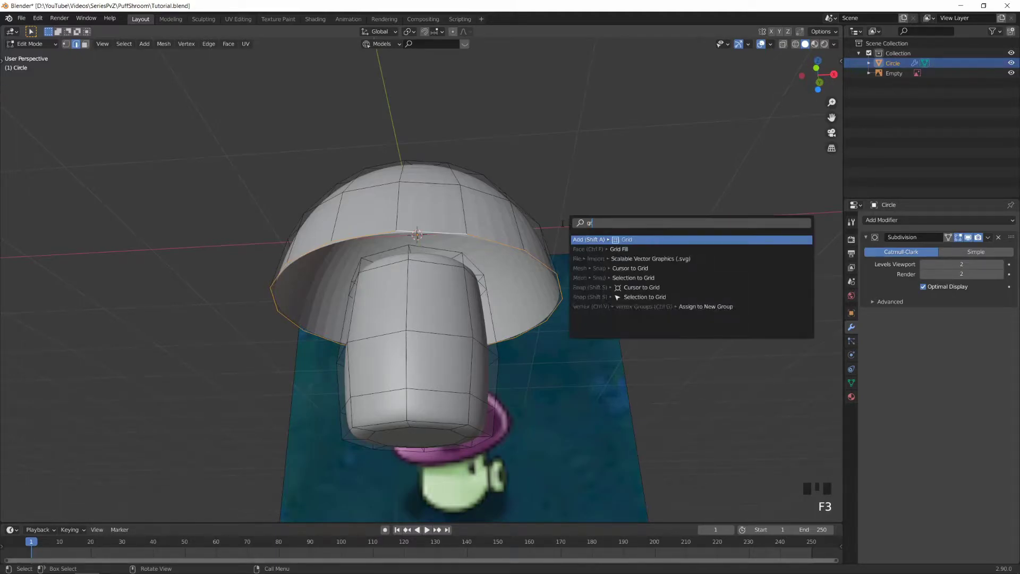
{"action": "key", "text": "Return"}
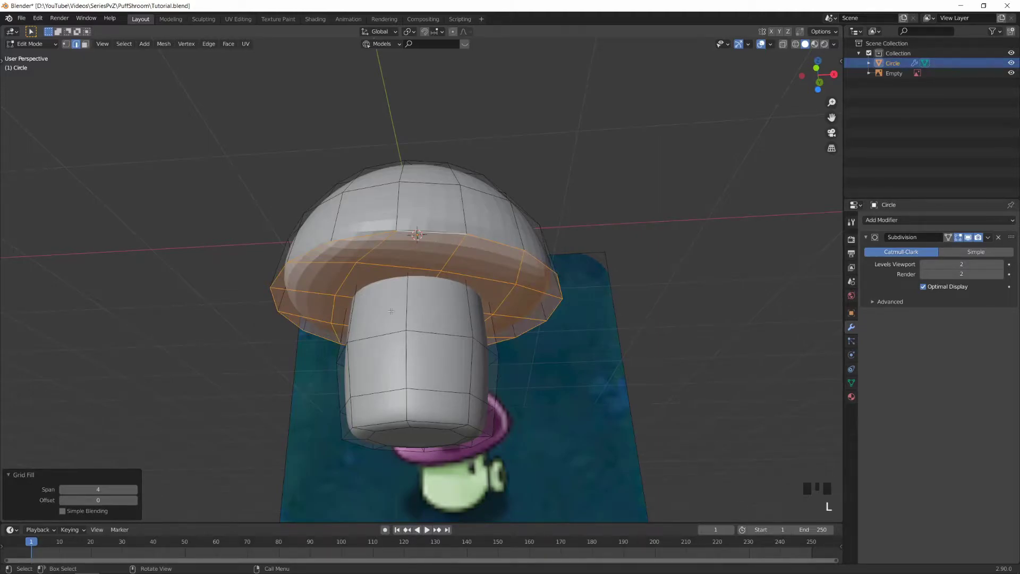
{"action": "middle_click_drag", "start_coordinate": [391, 311], "coordinate": [553, 274]}
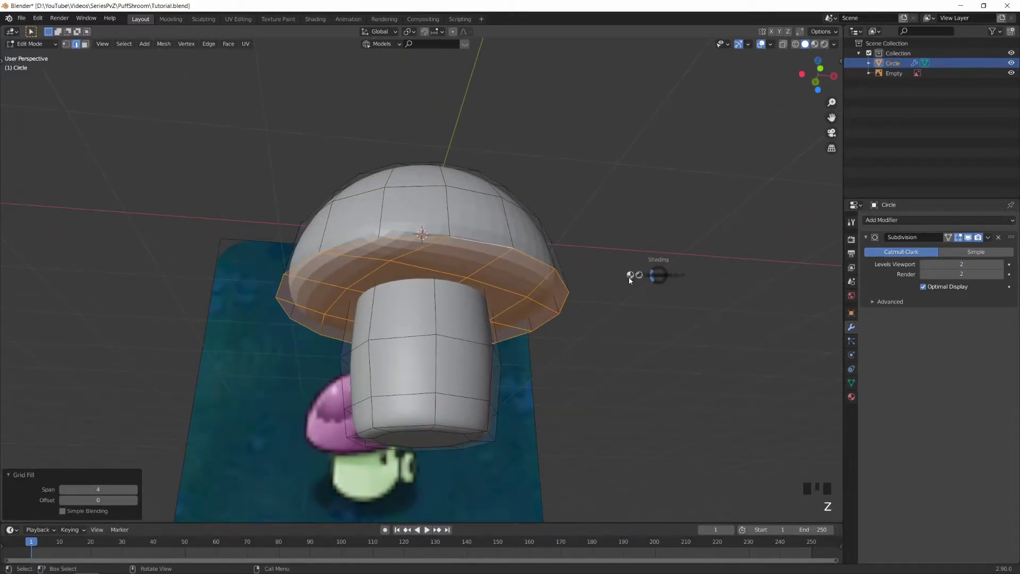
Select the centre vertex of the cap underside in wireframe view
{"action": "key", "text": "shift+z"}
{"action": "key", "text": "1"}
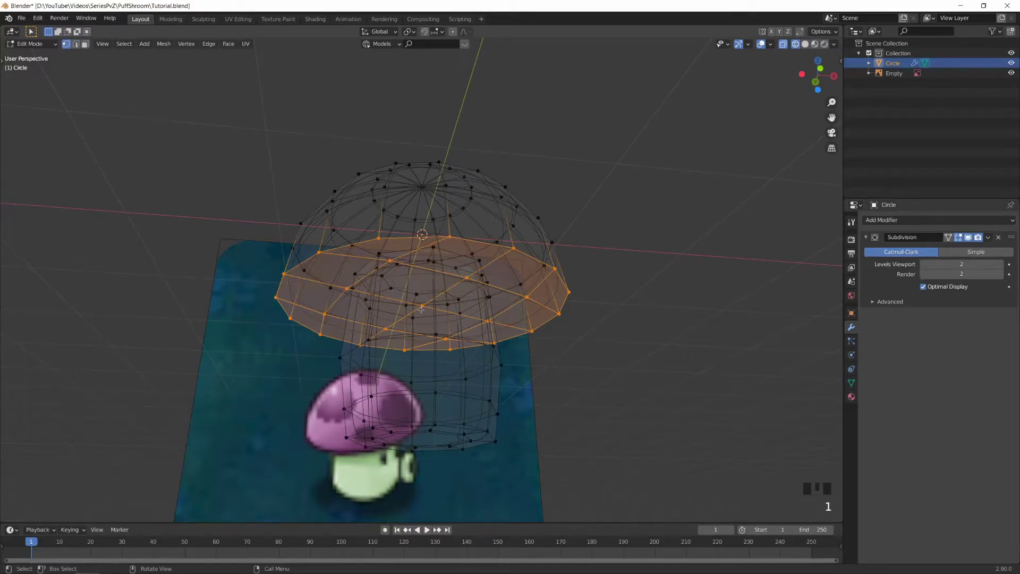
{"action": "left_click", "coordinate": [421, 308]}
{"action": "middle_click_drag", "start_coordinate": [422, 308], "coordinate": [440, 311]}
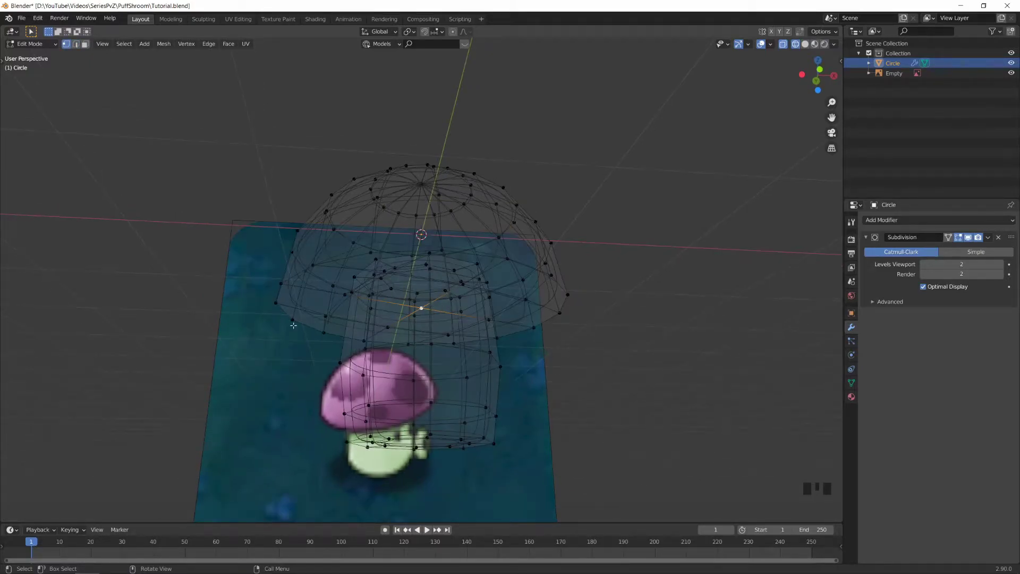
Enable proportional editing and try soft moves of the centre vertex
{"action": "key", "text": "z"}
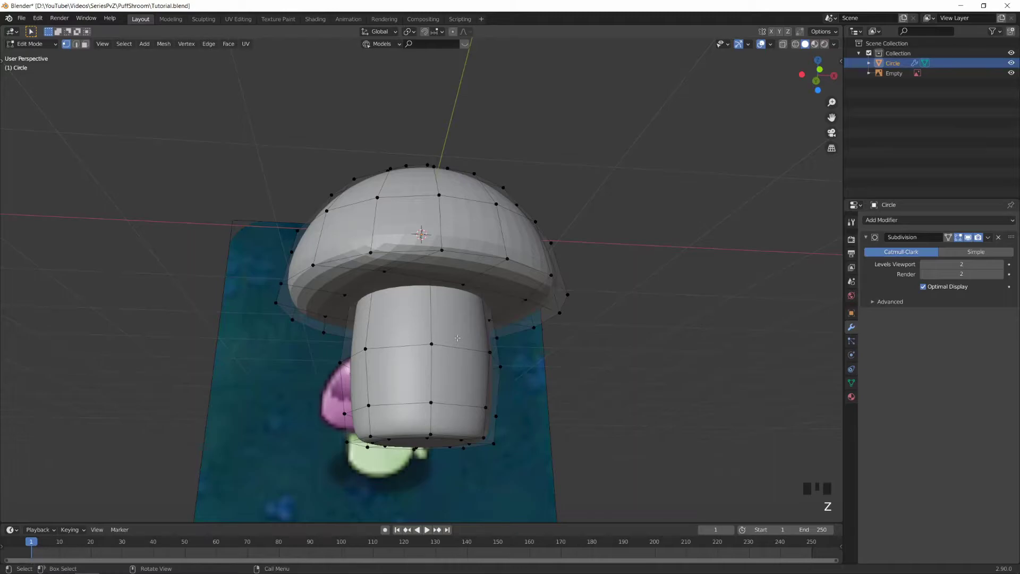
{"action": "key", "text": "o"}
{"action": "key", "text": "g"}
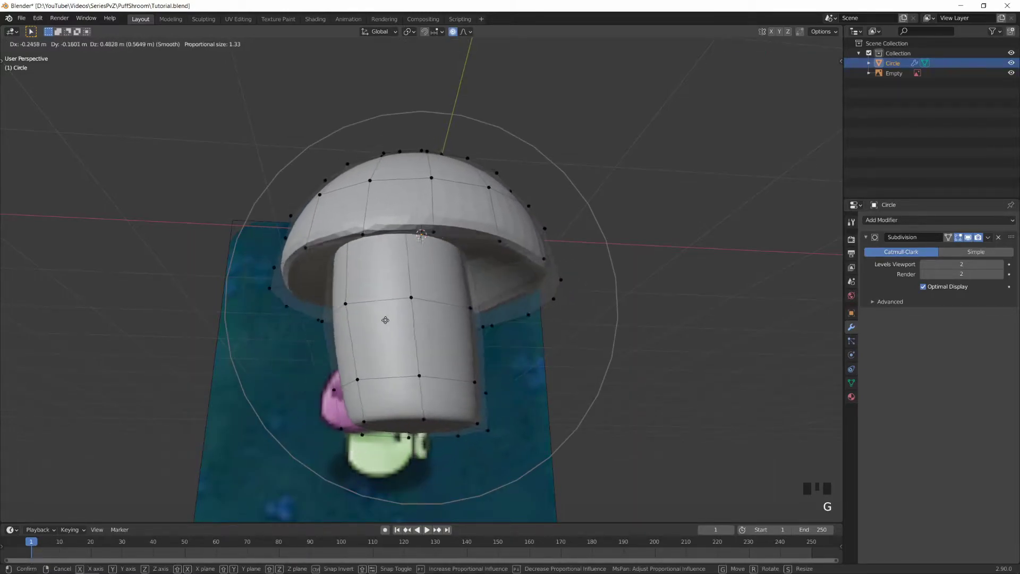
{"action": "left_click", "coordinate": [404, 332]}
{"action": "key", "text": "g"}
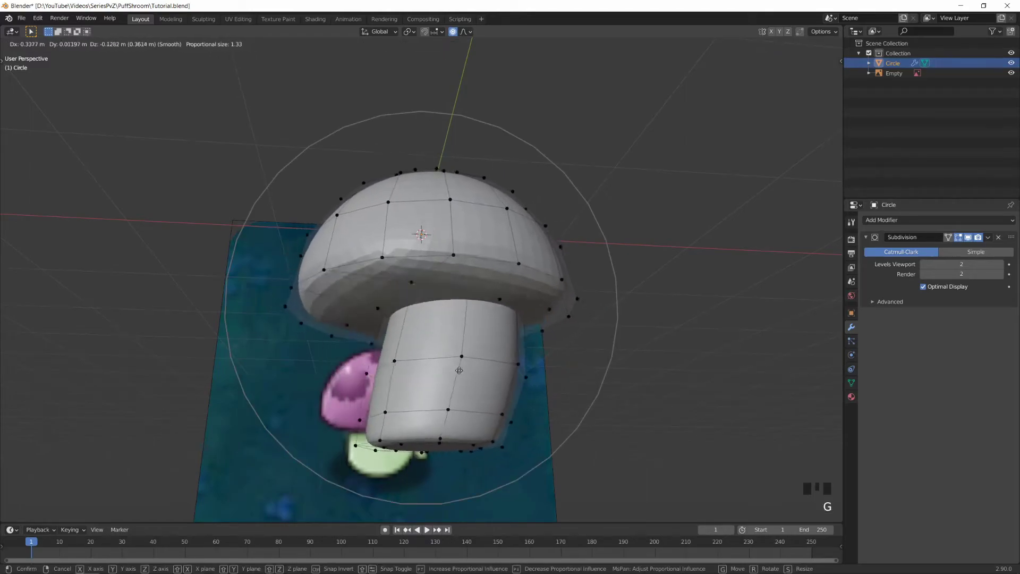
{"action": "right_click", "coordinate": [459, 370]}
{"action": "left_click", "coordinate": [467, 31]}
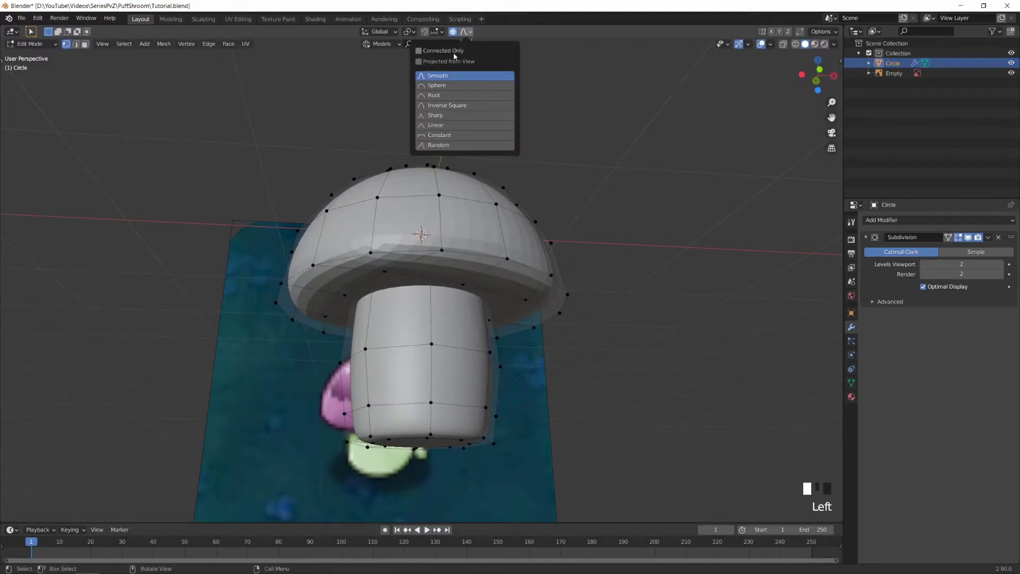
{"action": "key", "text": "g"}
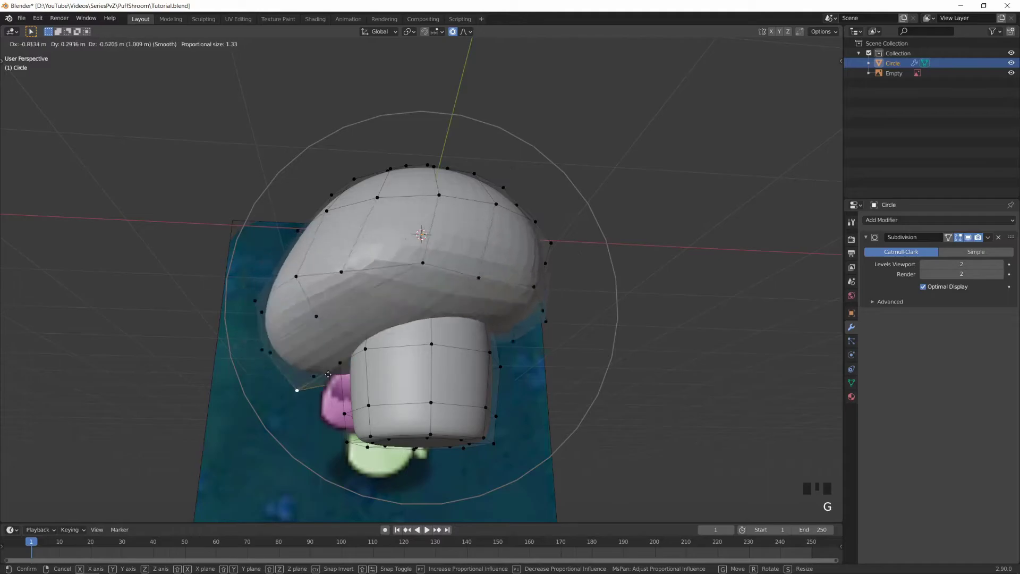
{"action": "left_click", "coordinate": [452, 268]}
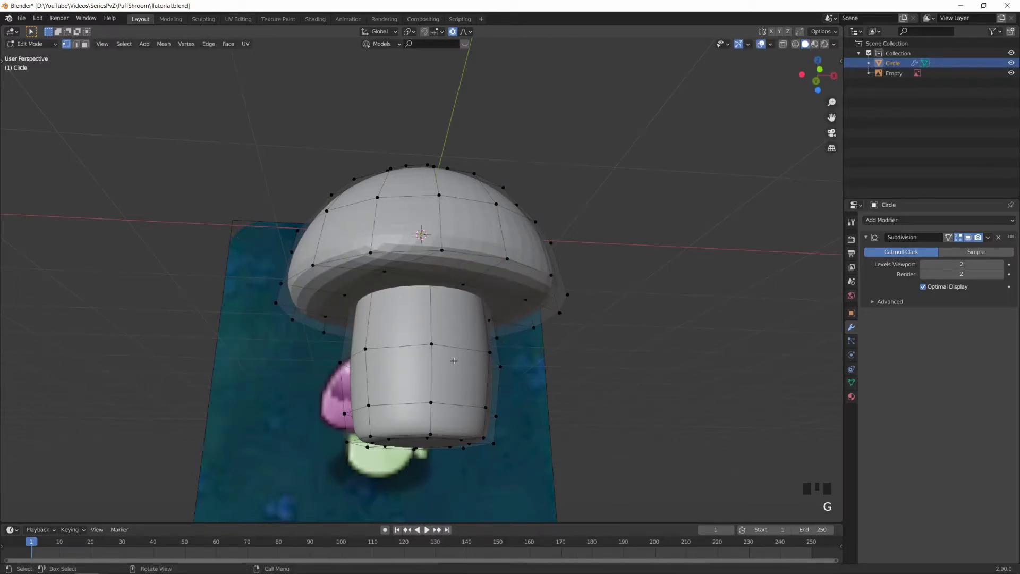
Raise the underside centre vertex 0.4 m along Z with proportional falloff
{"action": "key", "text": "g"}
{"action": "key", "text": "z"}
{"action": "scroll", "coordinate": [455, 319], "scroll_direction": "up", "scroll_amount": 4}
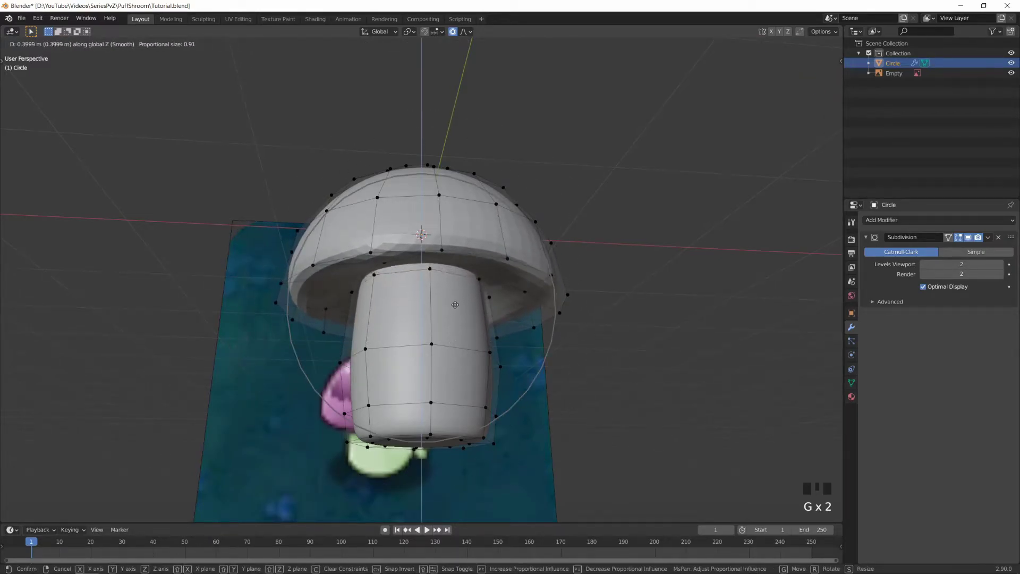
{"action": "left_click", "coordinate": [460, 231]}
Return to Object Mode and apply Shade Smooth to the mushroom
{"action": "key", "text": "Tab"}
{"action": "middle_click", "coordinate": [460, 247]}
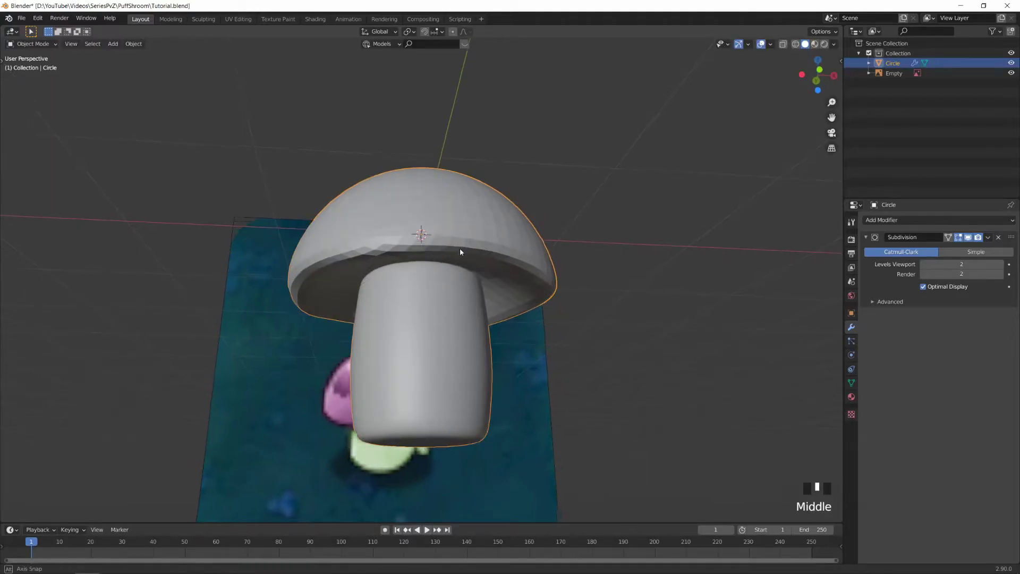
{"action": "middle_click_drag", "start_coordinate": [460, 252], "coordinate": [452, 268]}
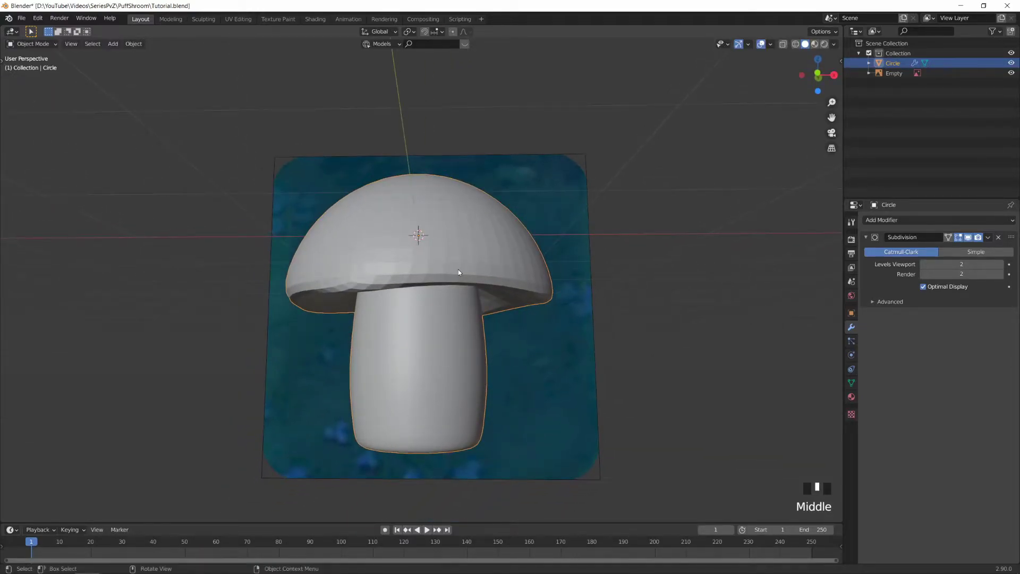
{"action": "right_click", "coordinate": [465, 239]}
{"action": "left_click", "coordinate": [466, 238]}
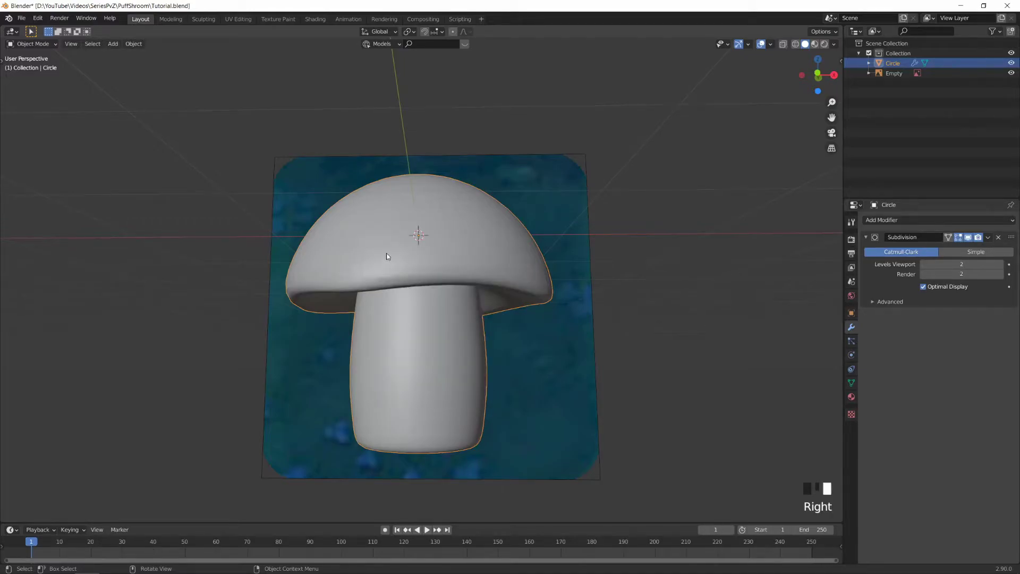
{"action": "middle_click_drag", "start_coordinate": [502, 264], "coordinate": [541, 262]}
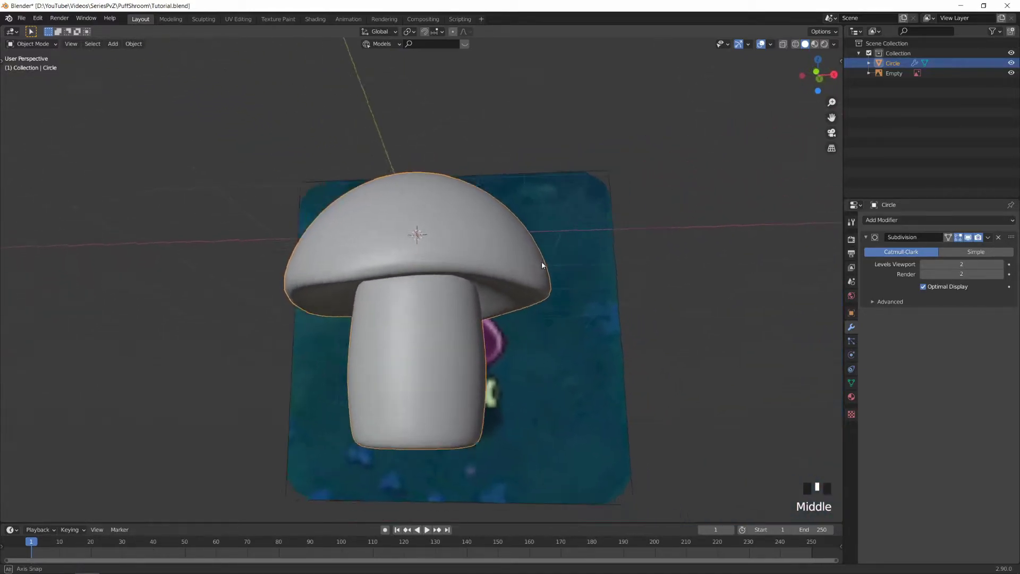
Duplicate a face at the bottom of the stem, viewed in wireframe
{"action": "key", "text": "Tab"}
{"action": "scroll", "coordinate": [462, 291], "scroll_direction": "up", "scroll_amount": 9}
{"action": "middle_click_drag", "start_coordinate": [461, 291], "coordinate": [423, 302]}
{"action": "scroll", "coordinate": [362, 349], "scroll_direction": "down", "scroll_amount": 10}
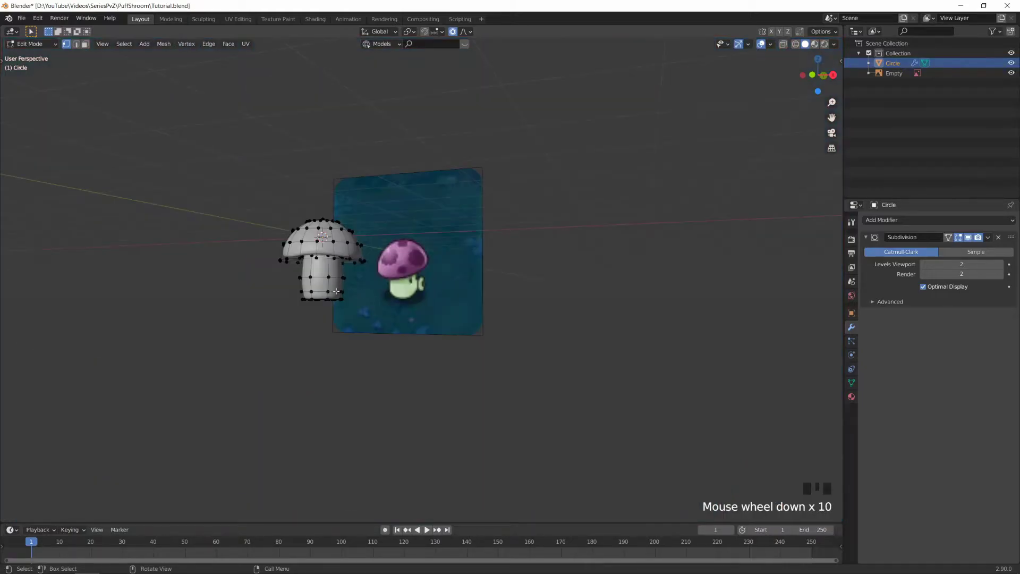
{"action": "middle_click_drag", "start_coordinate": [362, 349], "coordinate": [418, 273], "text": "alt"}
{"action": "scroll", "coordinate": [382, 318], "scroll_direction": "up", "scroll_amount": 6}
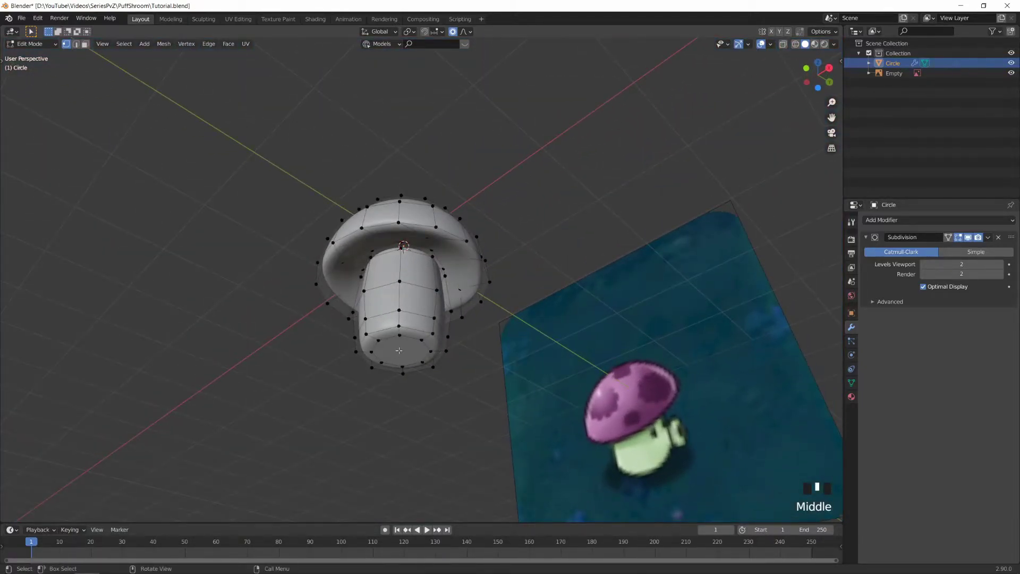
{"action": "key", "text": "3"}
{"action": "left_click", "coordinate": [400, 349]}
{"action": "key", "text": "shift+d"}
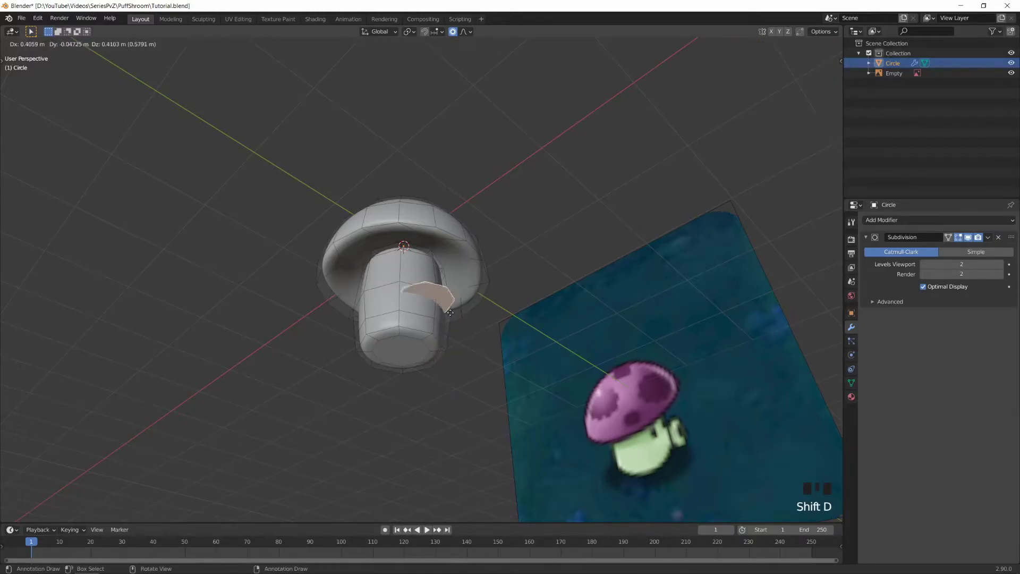
{"action": "right_click", "coordinate": [376, 342]}
{"action": "key", "text": "z"}
{"action": "middle_click_drag", "start_coordinate": [376, 342], "coordinate": [494, 367]}
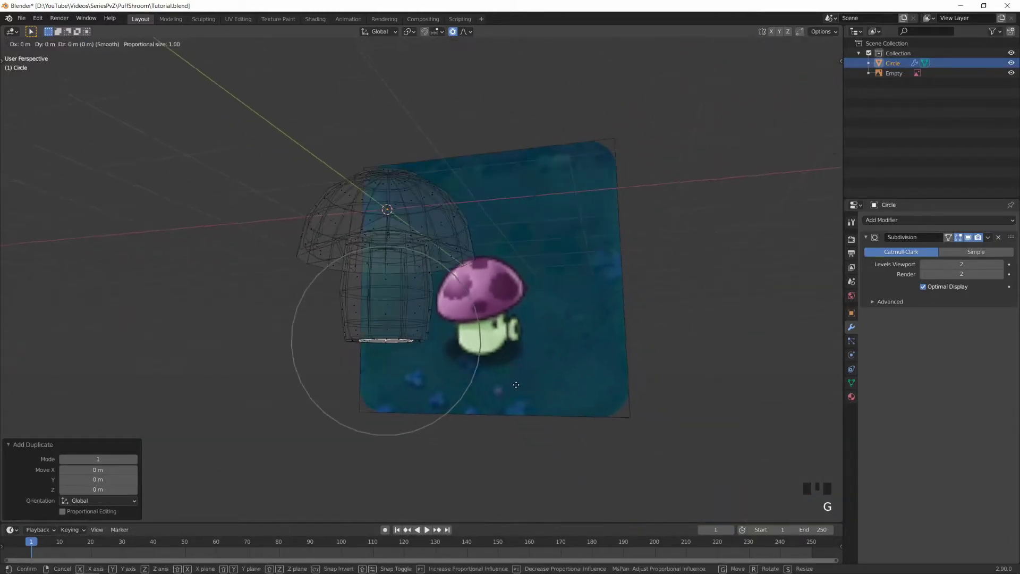
With proportional editing off, raise the duplicate face 0.3 m on Z and rotate it 90°
{"action": "key", "text": "g"}
{"action": "key", "text": "o"}
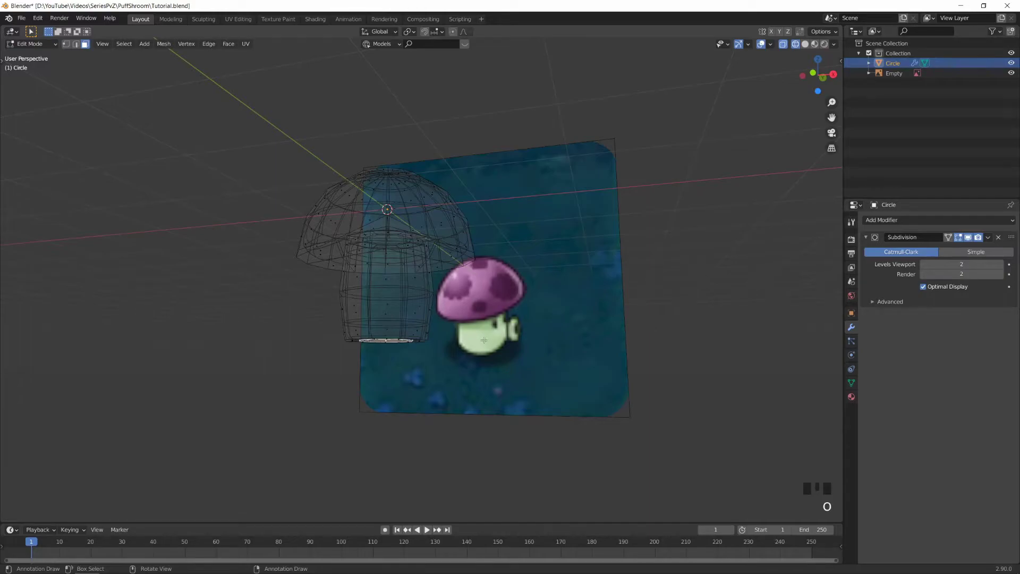
{"action": "key", "text": "g"}
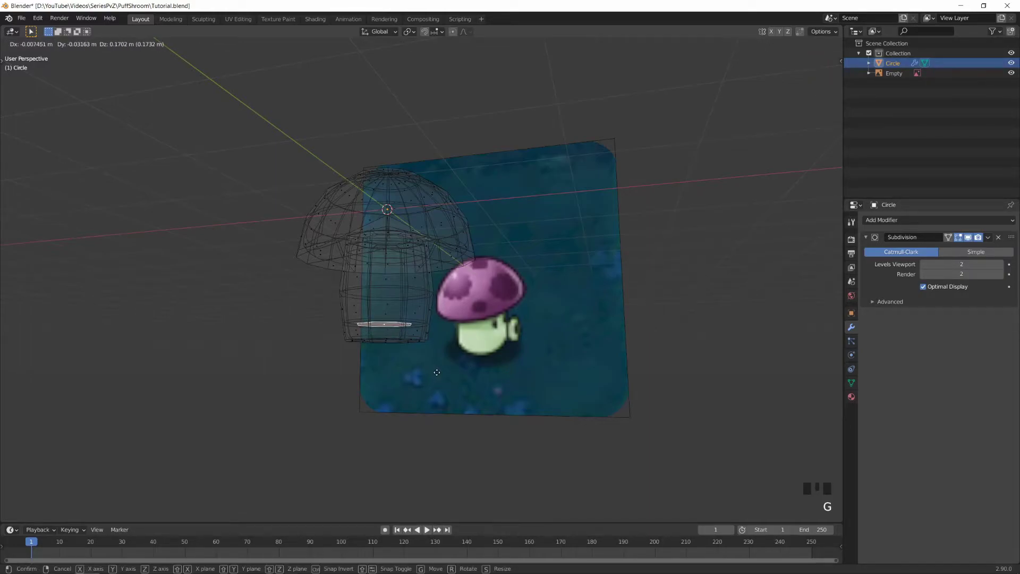
{"action": "type", "text": "z0.3"}
{"action": "key", "text": "Return"}
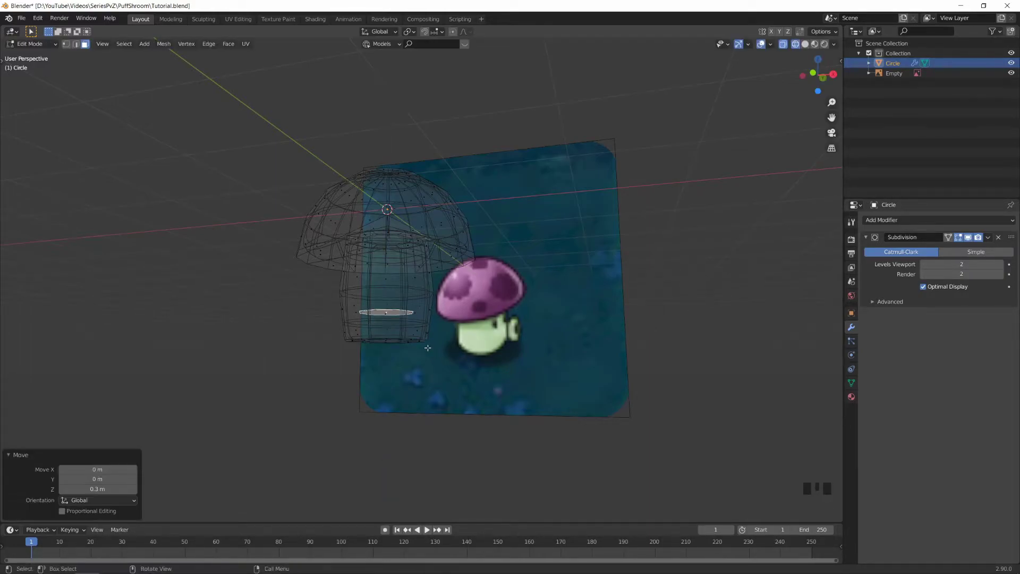
{"action": "key", "text": "KP_1"}
{"action": "scroll", "coordinate": [429, 345], "scroll_direction": "up", "scroll_amount": 5}
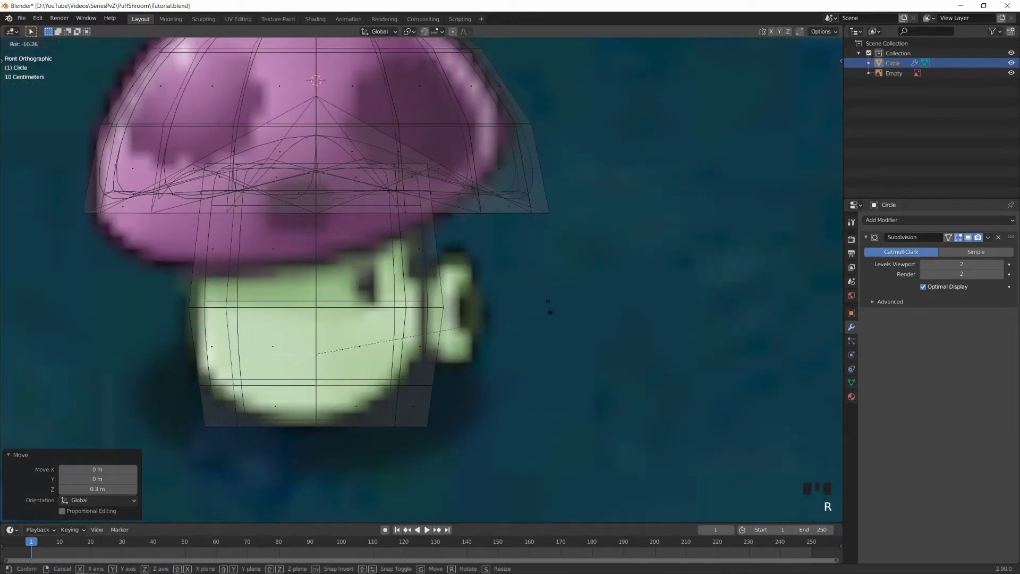
{"action": "type", "text": "r90"}
{"action": "key", "text": "Return"}
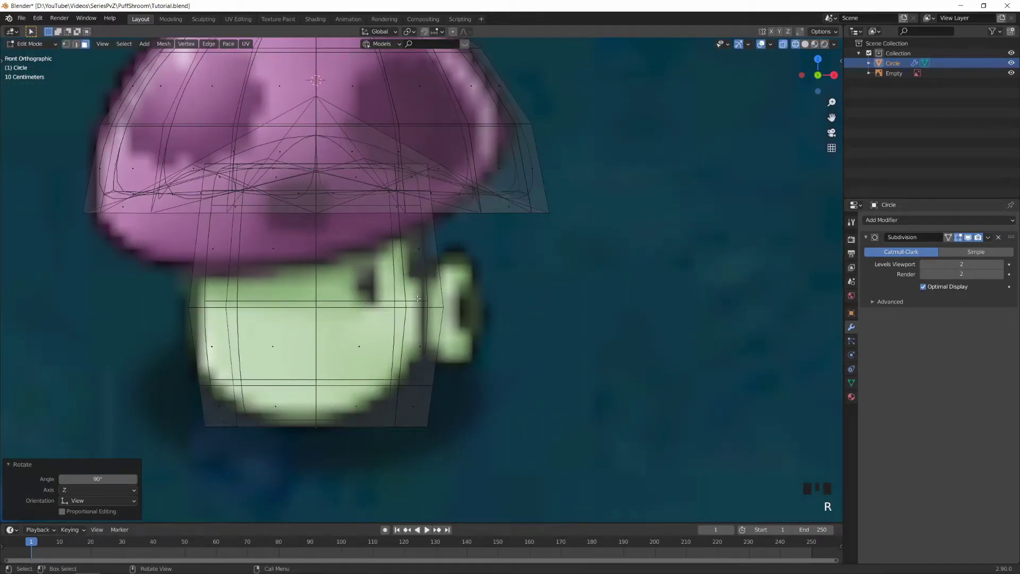
Place the rotated face at the stem's right side
{"action": "key", "text": "g"}
{"action": "left_click", "coordinate": [531, 255]}
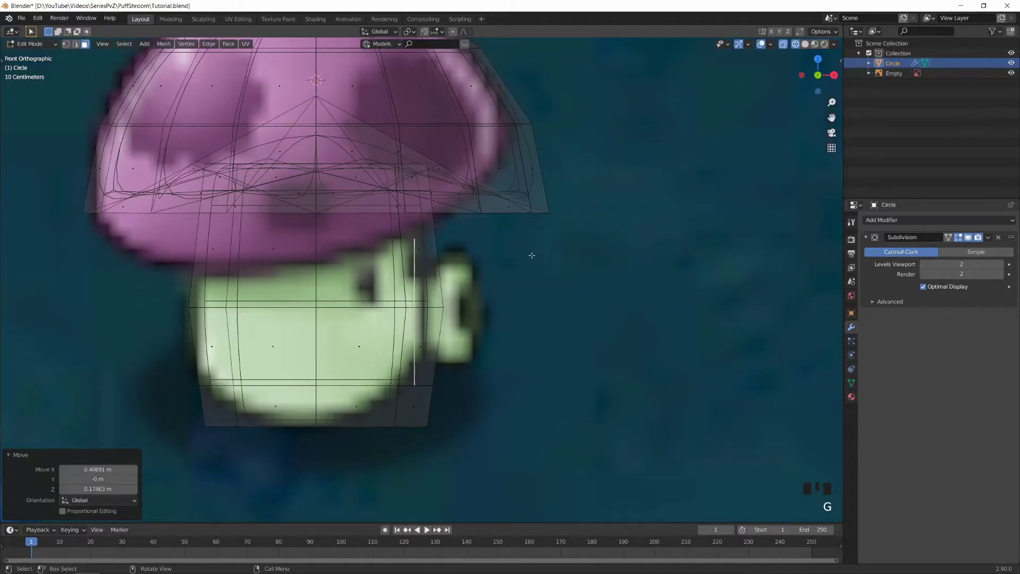
{"action": "key", "text": "s"}
{"action": "left_click", "coordinate": [476, 278]}
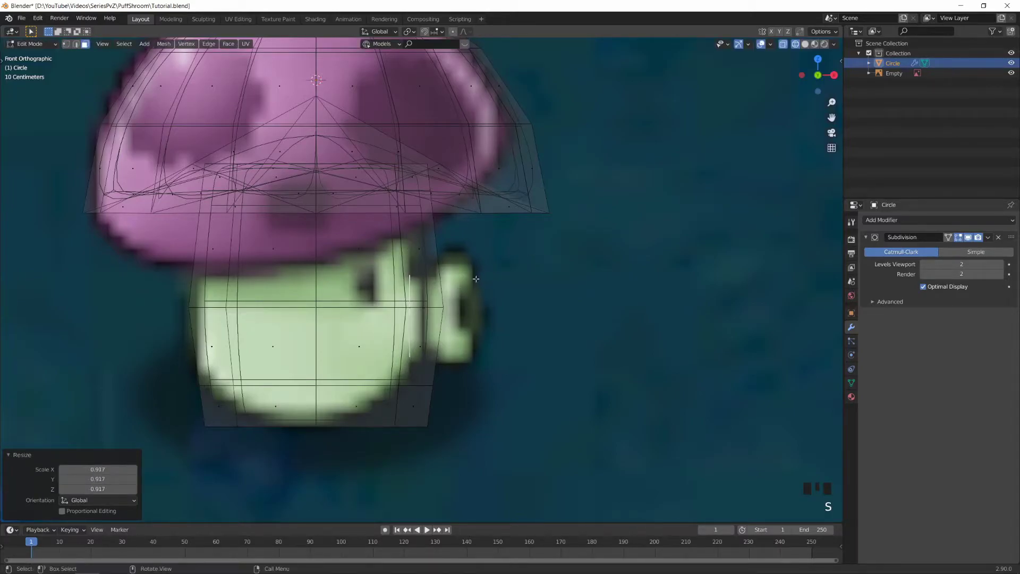
{"action": "key", "text": "ctrl+z"}
{"action": "key", "text": "ctrl+z"}
{"action": "key", "text": "ctrl+z"}
{"action": "key", "text": "ctrl+z"}
Extrude the face outward twice, enlarge the ring about 1.5x, and extrude again
{"action": "key", "text": "e"}
{"action": "left_click", "coordinate": [487, 312]}
{"action": "key", "text": "e"}
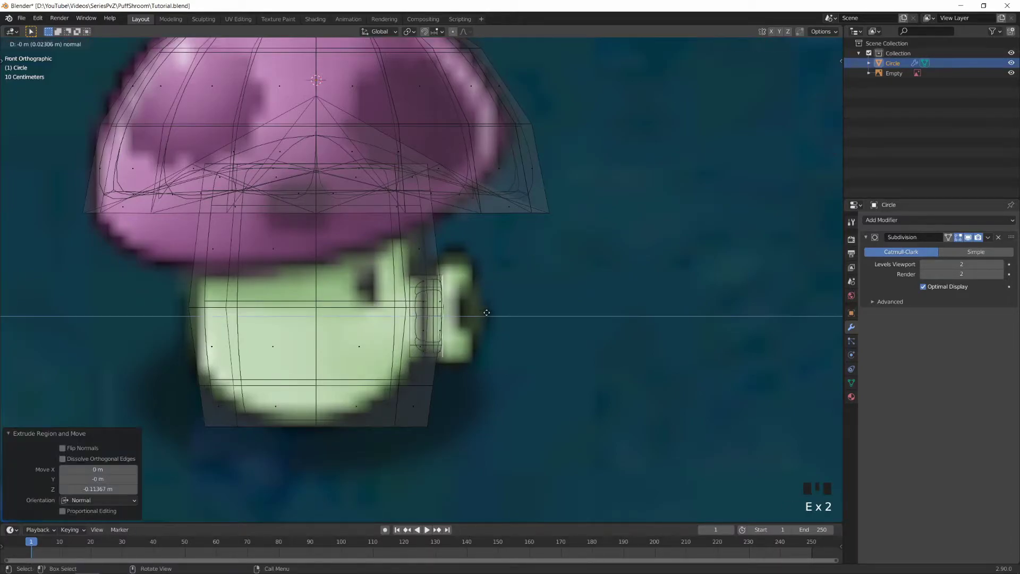
{"action": "left_click", "coordinate": [487, 313]}
{"action": "key", "text": "s"}
{"action": "left_click", "coordinate": [526, 316]}
{"action": "key", "text": "e"}
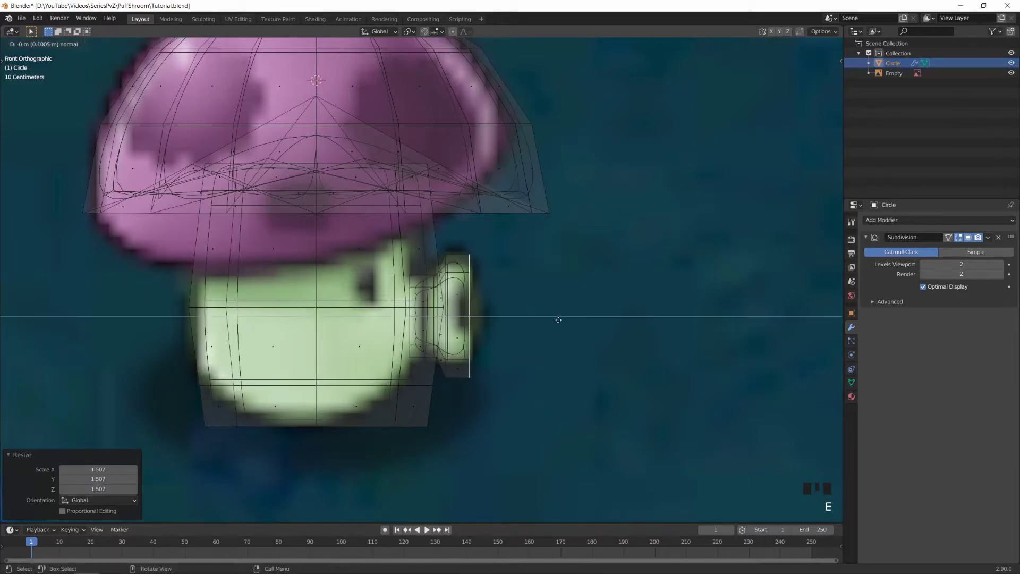
{"action": "left_click", "coordinate": [561, 319]}
{"action": "middle_click_drag", "start_coordinate": [562, 317], "coordinate": [548, 312]}
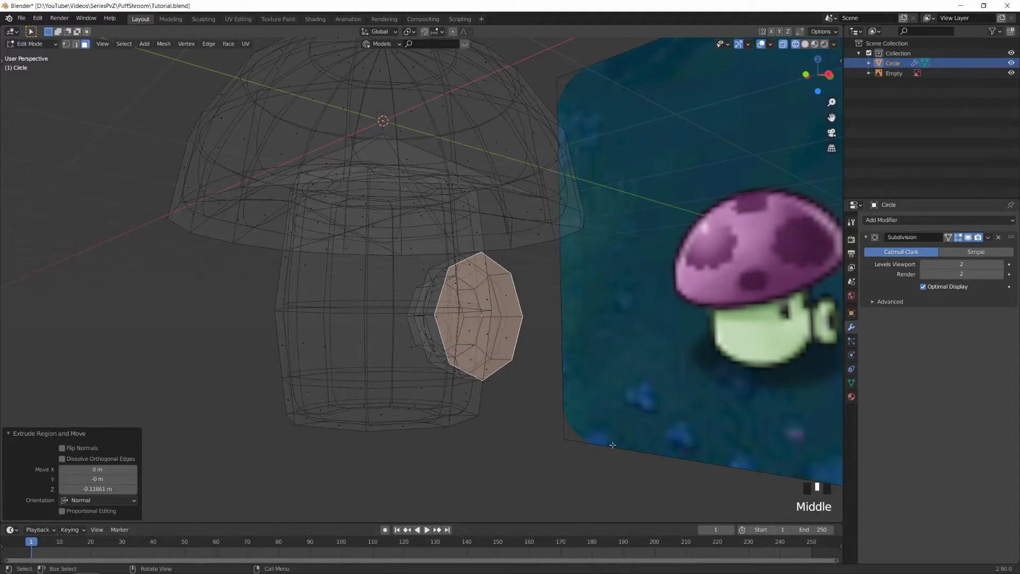
Inset the tube's end face and extrude it inward, then return to solid Object Mode
{"action": "key", "text": "i"}
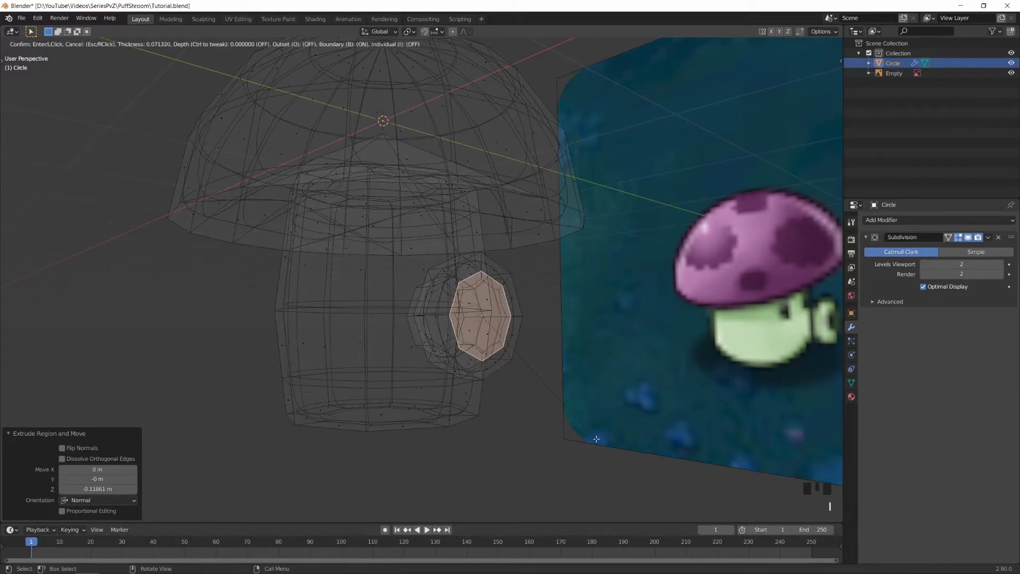
{"action": "left_click", "coordinate": [596, 439]}
{"action": "middle_click_drag", "start_coordinate": [596, 438], "coordinate": [629, 431]}
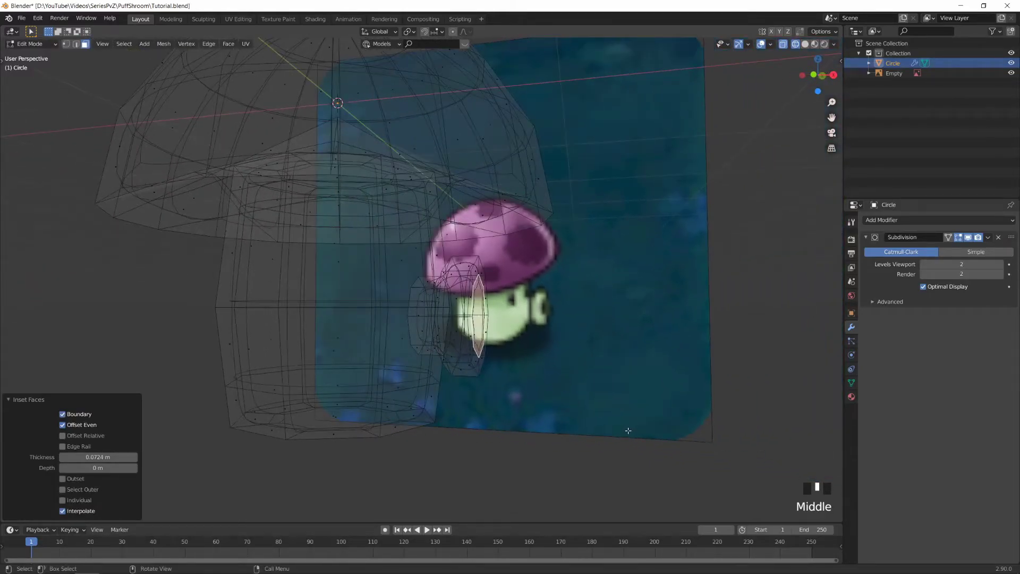
{"action": "key", "text": "e"}
{"action": "left_click", "coordinate": [609, 428]}
{"action": "key", "text": "z"}
{"action": "left_click", "coordinate": [575, 392]}
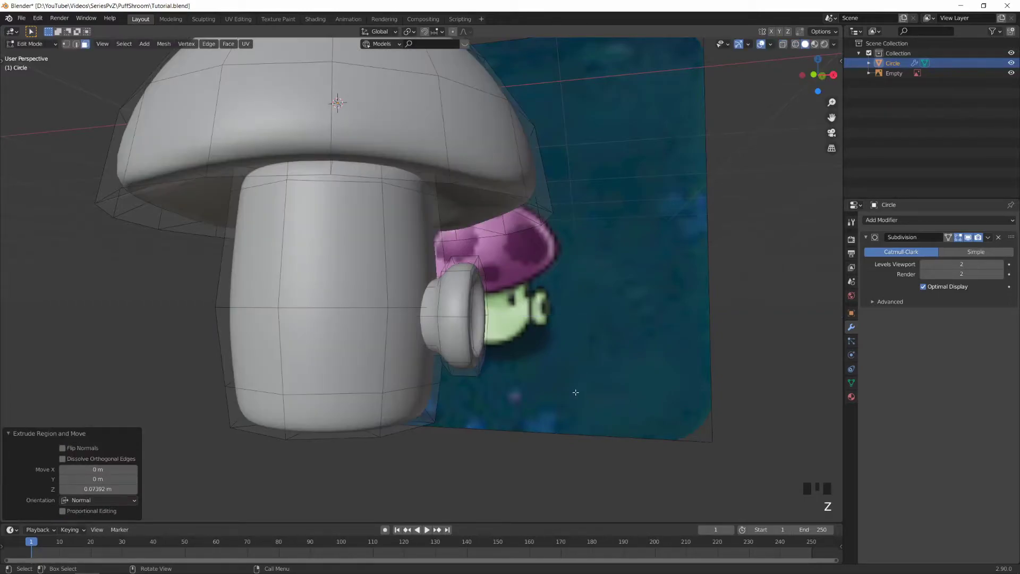
{"action": "key", "text": "alt+a"}
{"action": "key", "text": "Tab"}
{"action": "middle_click_drag", "start_coordinate": [575, 392], "coordinate": [447, 425]}
{"action": "scroll", "coordinate": [509, 375], "scroll_direction": "down", "scroll_amount": 8}
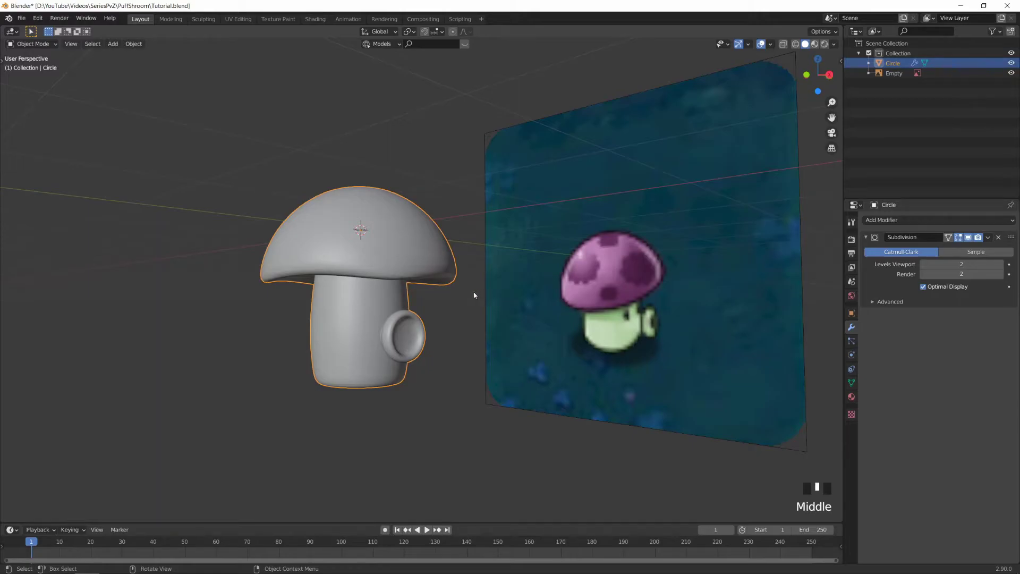
In Edit Mode, select the whole connected cap piece with L
{"action": "key", "text": "Tab"}
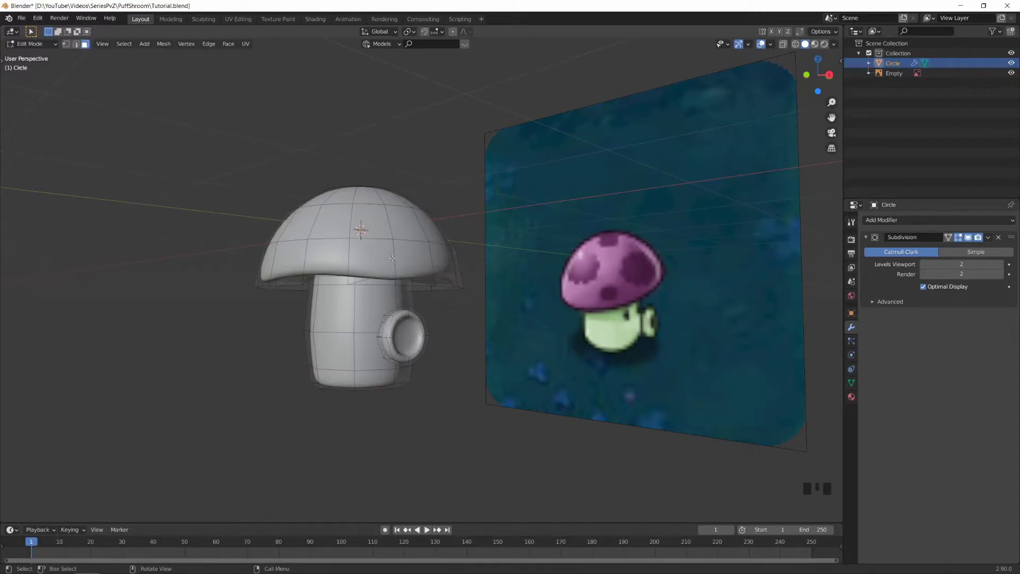
{"action": "key", "text": "1"}
{"action": "left_click", "coordinate": [394, 240]}
{"action": "left_click_drag", "start_coordinate": [351, 242], "coordinate": [361, 230]}
{"action": "left_click", "coordinate": [392, 240]}
{"action": "key", "text": "ctrl+l"}
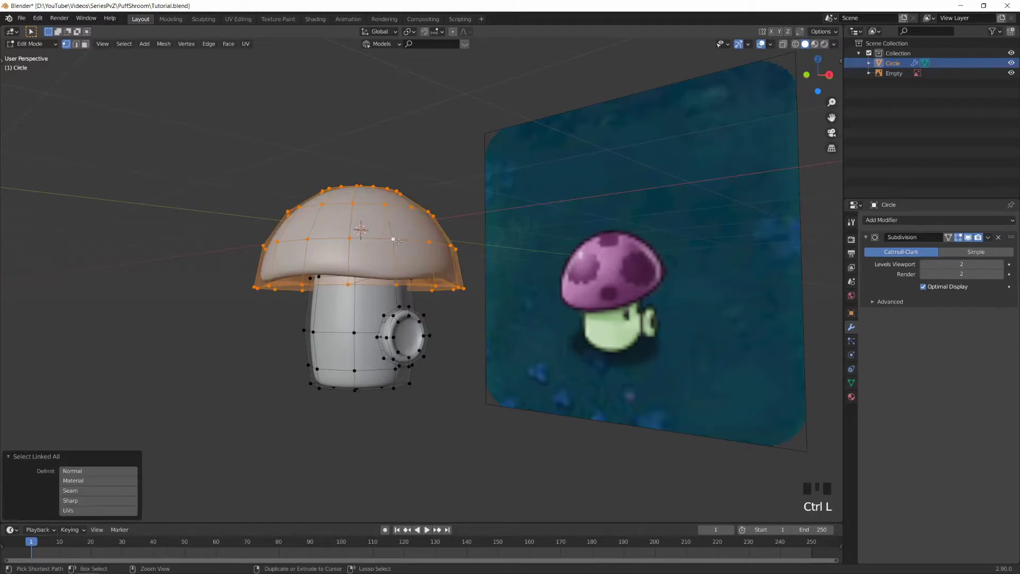
{"action": "left_click", "coordinate": [398, 161]}
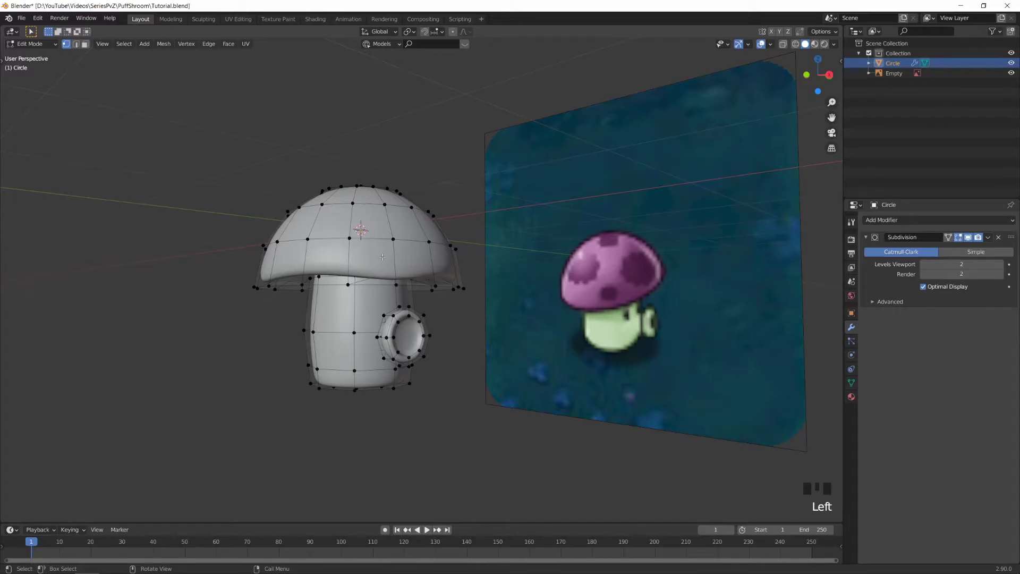
{"action": "key", "text": "l"}
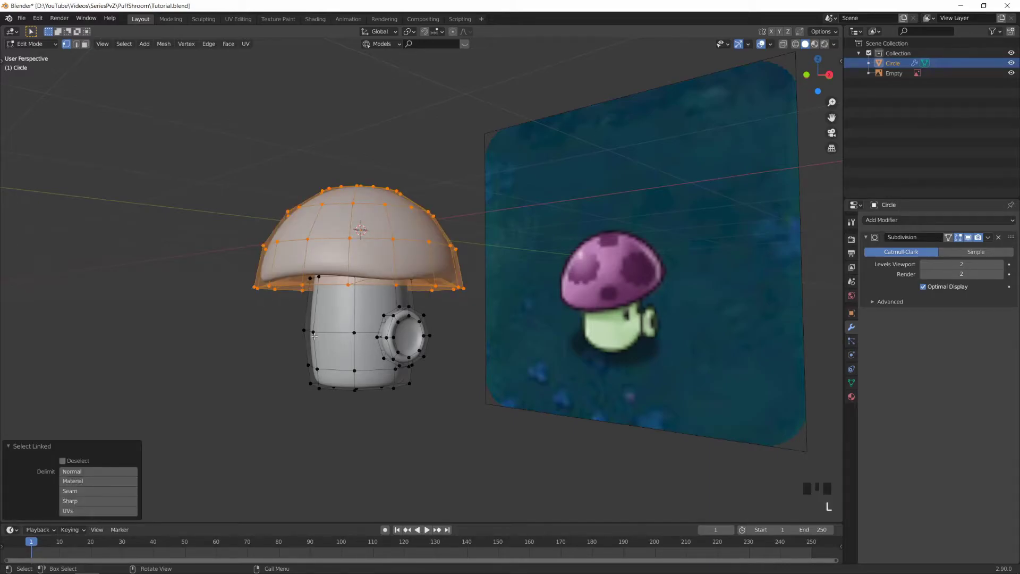
{"action": "middle_click_drag", "start_coordinate": [397, 329], "coordinate": [406, 330]}
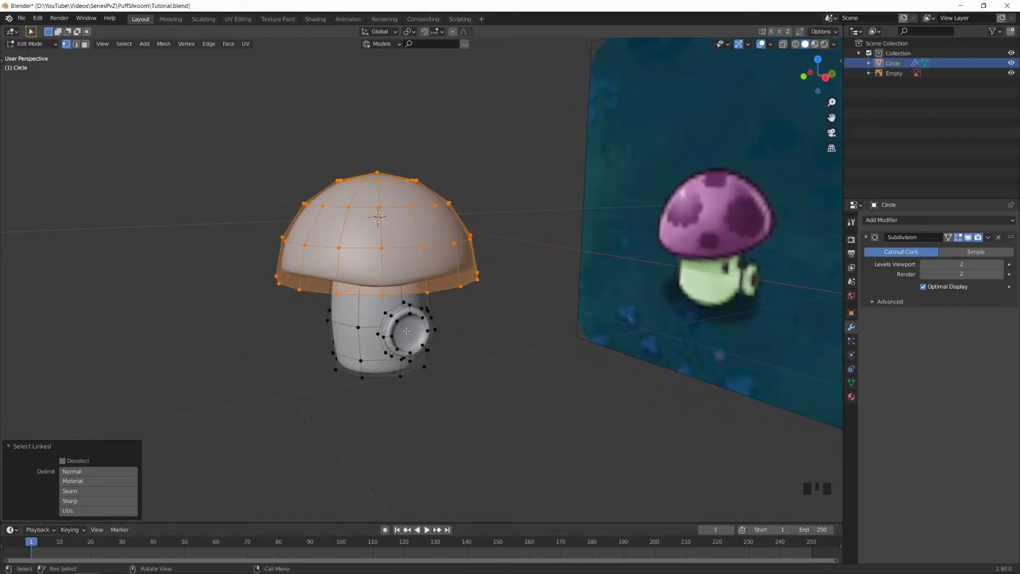
Rotate the cap into a slight tilt and return to Object Mode
{"action": "key", "text": "r"}
{"action": "key", "text": "r"}
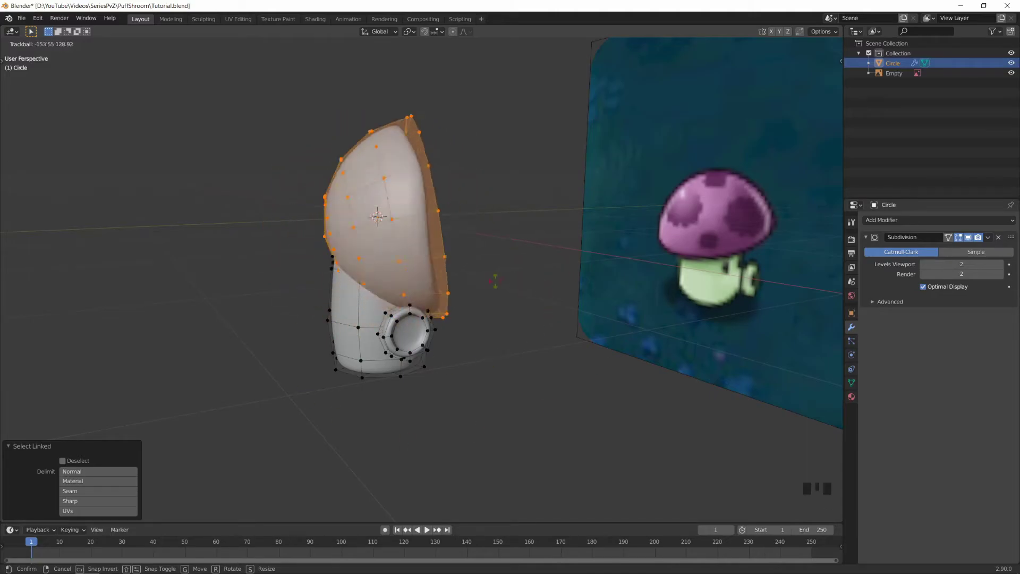
{"action": "right_click", "coordinate": [495, 280]}
{"action": "middle_click_drag", "start_coordinate": [462, 306], "coordinate": [474, 325]}
{"action": "key", "text": "r"}
{"action": "key", "text": "r"}
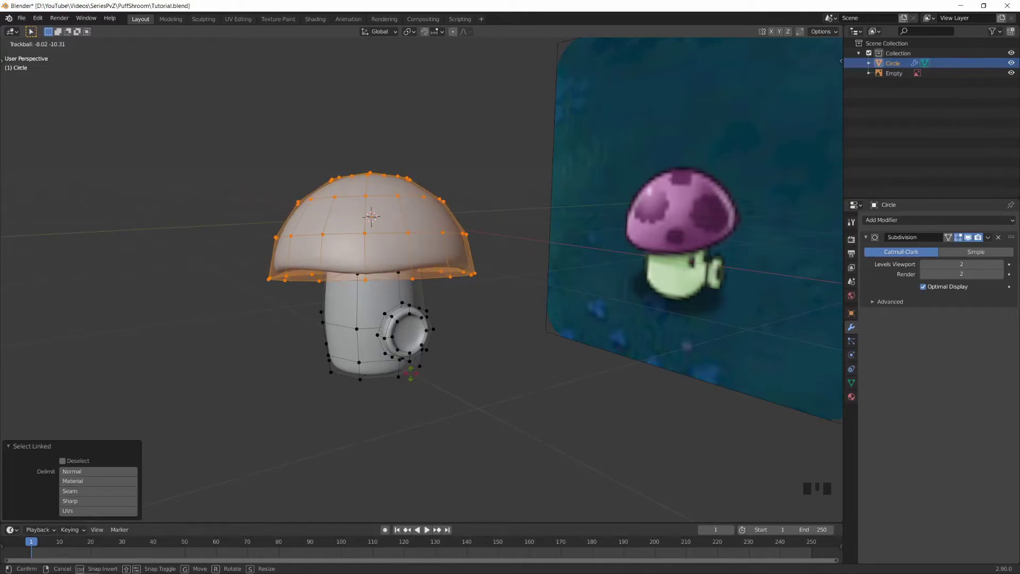
{"action": "left_click", "coordinate": [407, 380]}
{"action": "key", "text": "Tab"}
{"action": "middle_click_drag", "start_coordinate": [407, 381], "coordinate": [428, 332]}
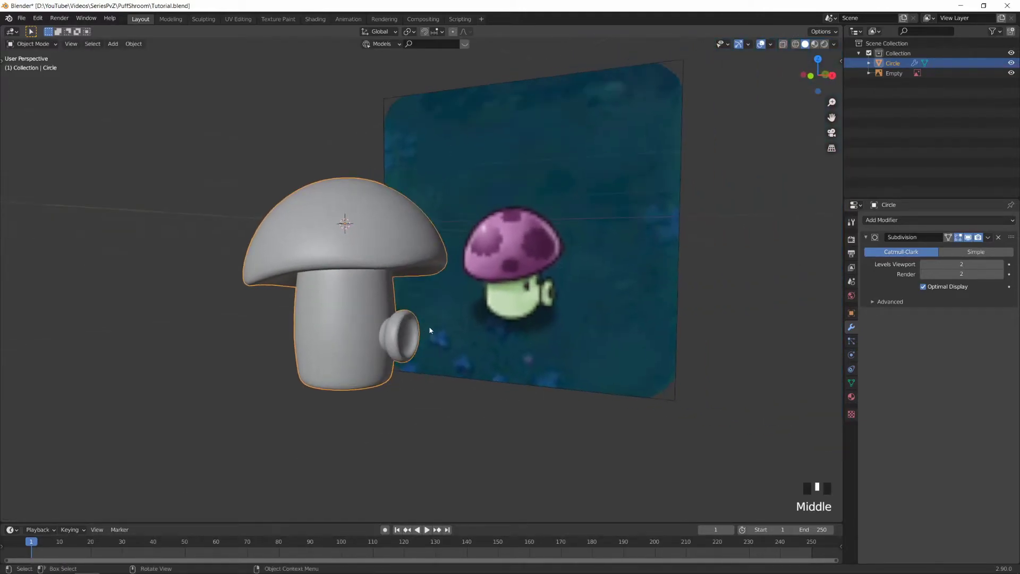
In front view, move the cap left and down and enlarge it to match the reference
{"action": "key", "text": "KP_1"}
{"action": "scroll", "coordinate": [398, 299], "scroll_direction": "up", "scroll_amount": 3}
{"action": "middle_click_drag", "start_coordinate": [398, 299], "coordinate": [541, 346], "text": "shift"}
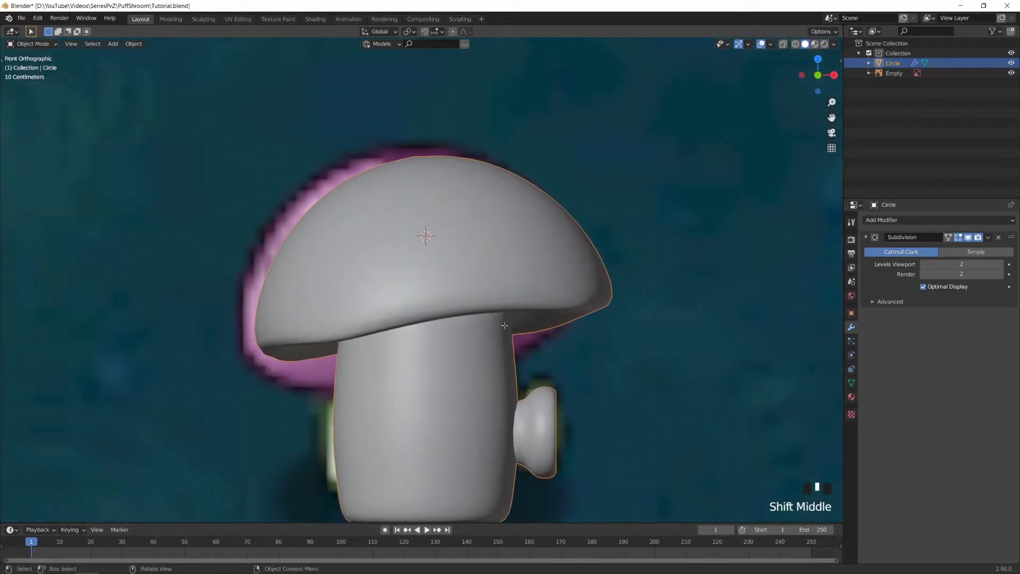
{"action": "key", "text": "Tab"}
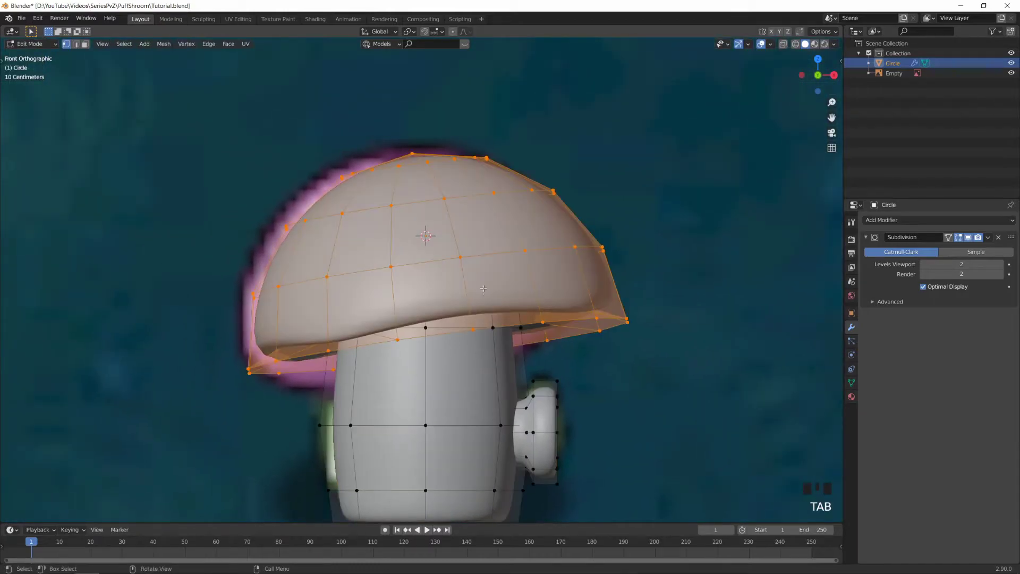
{"action": "key", "text": "g"}
{"action": "left_click", "coordinate": [600, 282]}
{"action": "key", "text": "s"}
{"action": "left_click", "coordinate": [599, 285]}
{"action": "middle_click_drag", "start_coordinate": [599, 285], "coordinate": [566, 298], "text": "shift"}
{"action": "key", "text": "Tab"}
{"action": "key", "text": "Tab"}
Widen the stem's middle and lower edge loops about 1.11× against the reference
{"action": "key", "text": "KP_1"}
{"action": "scroll", "coordinate": [573, 297], "scroll_direction": "up", "scroll_amount": 4}
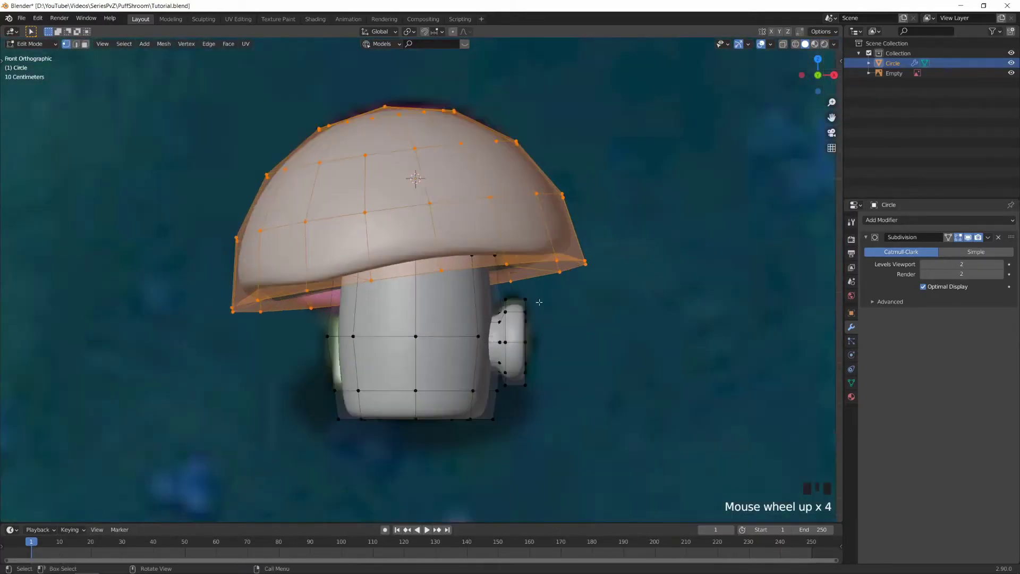
{"action": "left_click", "coordinate": [494, 348], "text": "alt"}
{"action": "key", "text": "s"}
{"action": "left_click", "coordinate": [571, 296]}
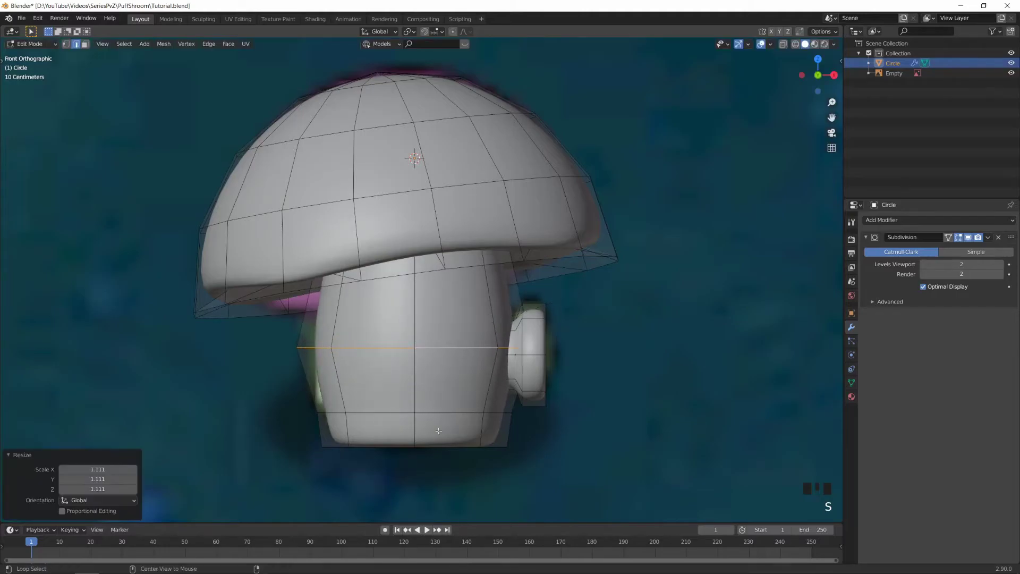
{"action": "left_click", "coordinate": [510, 412], "text": "alt"}
{"action": "key", "text": "s"}
{"action": "left_click", "coordinate": [522, 398]}
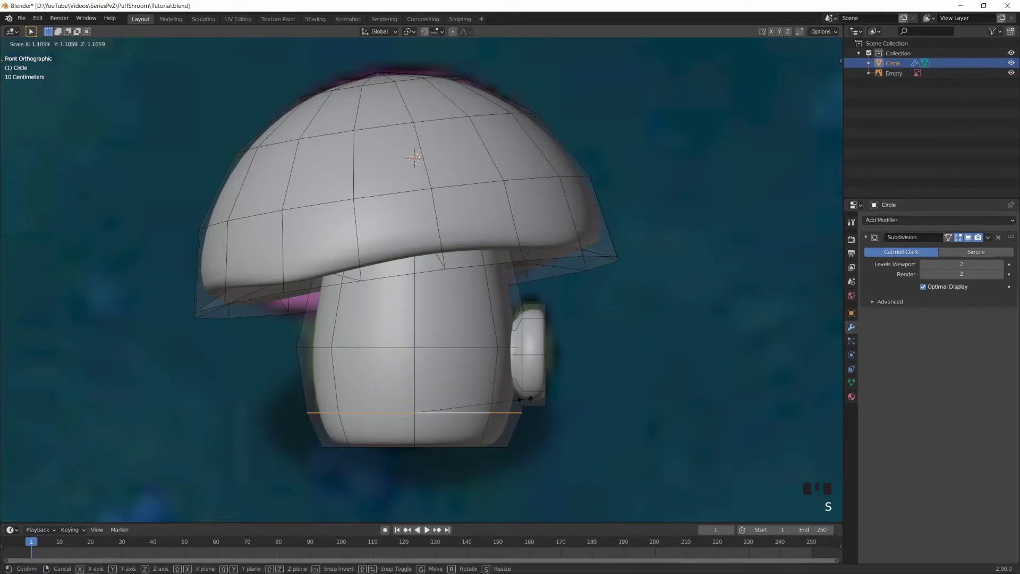
{"action": "key", "text": "Tab"}
{"action": "key", "text": "Tab"}
In wireframe, enlarge the cap edge loops about 1.08× to fit the reference, then return to object mode
{"action": "key", "text": "shift+z"}
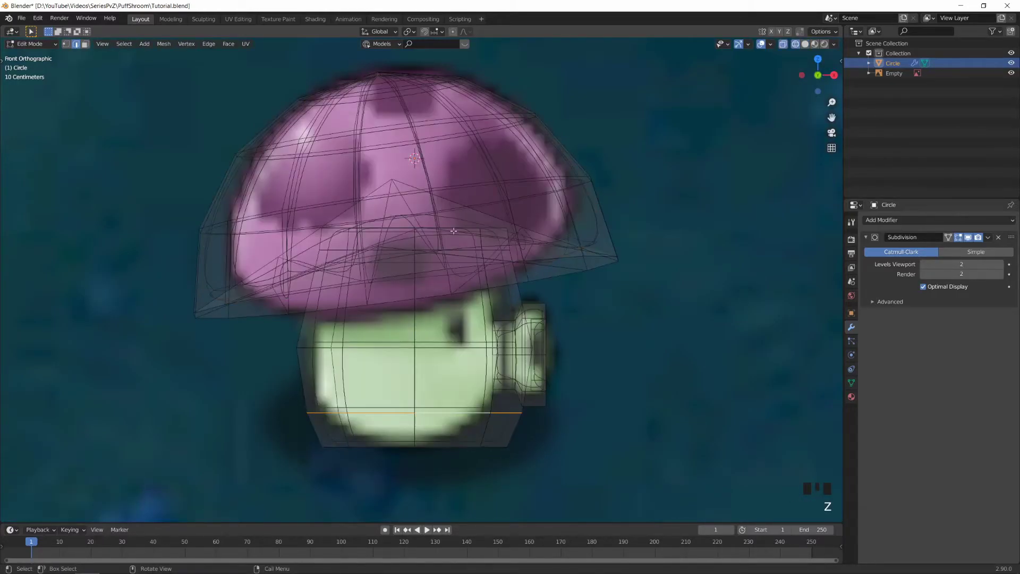
{"action": "left_click", "coordinate": [440, 229], "text": "alt"}
{"action": "key", "text": "s"}
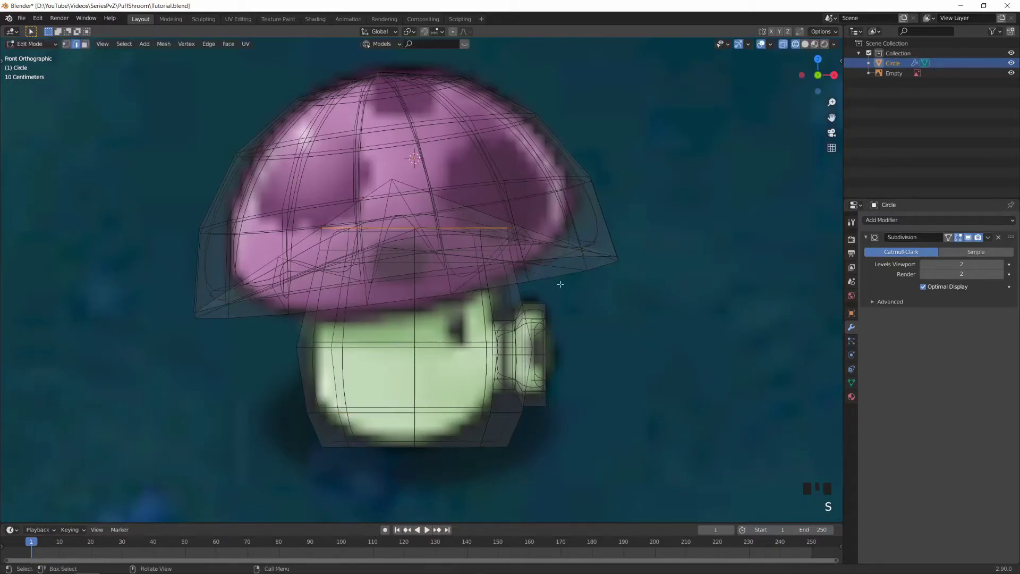
{"action": "left_click", "coordinate": [563, 285]}
{"action": "left_click", "coordinate": [462, 251], "text": "alt+shift"}
{"action": "key", "text": "s"}
{"action": "left_click", "coordinate": [502, 259]}
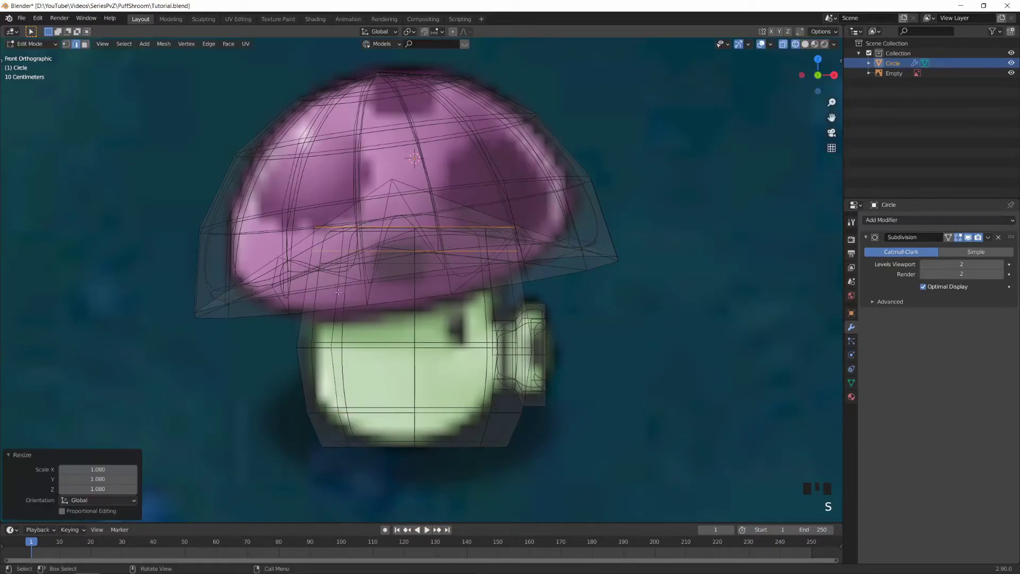
{"action": "key", "text": "shift+z"}
{"action": "key", "text": "Tab"}
{"action": "middle_click_drag", "start_coordinate": [512, 362], "coordinate": [519, 372]}
Shrink the edge ring around the side nozzle on the stem
{"action": "key", "text": "Tab"}
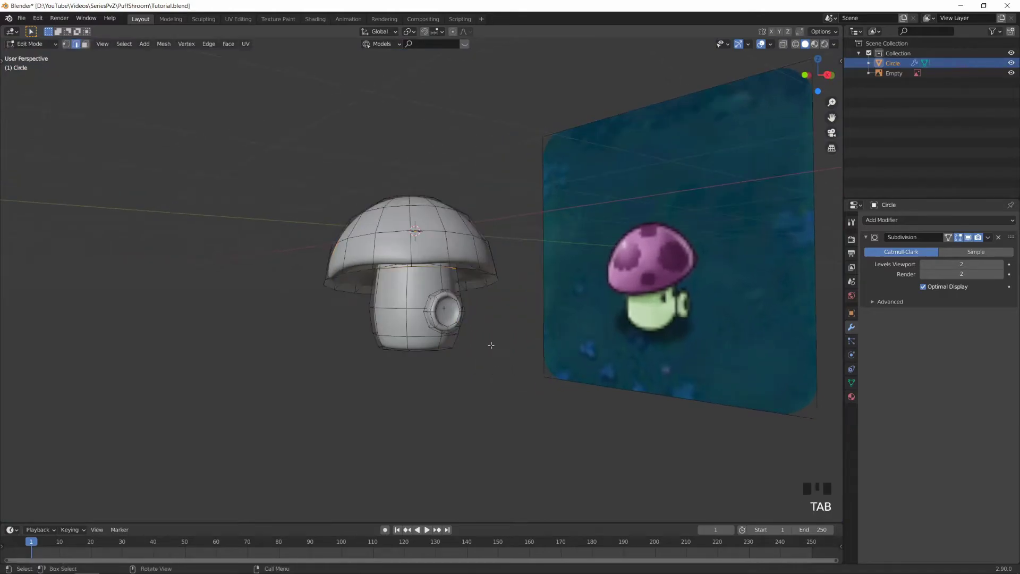
{"action": "scroll", "coordinate": [487, 344], "scroll_direction": "up", "scroll_amount": 5}
{"action": "key", "text": "2"}
{"action": "left_click", "coordinate": [434, 339], "text": "alt"}
{"action": "middle_click_drag", "start_coordinate": [434, 339], "coordinate": [424, 338]}
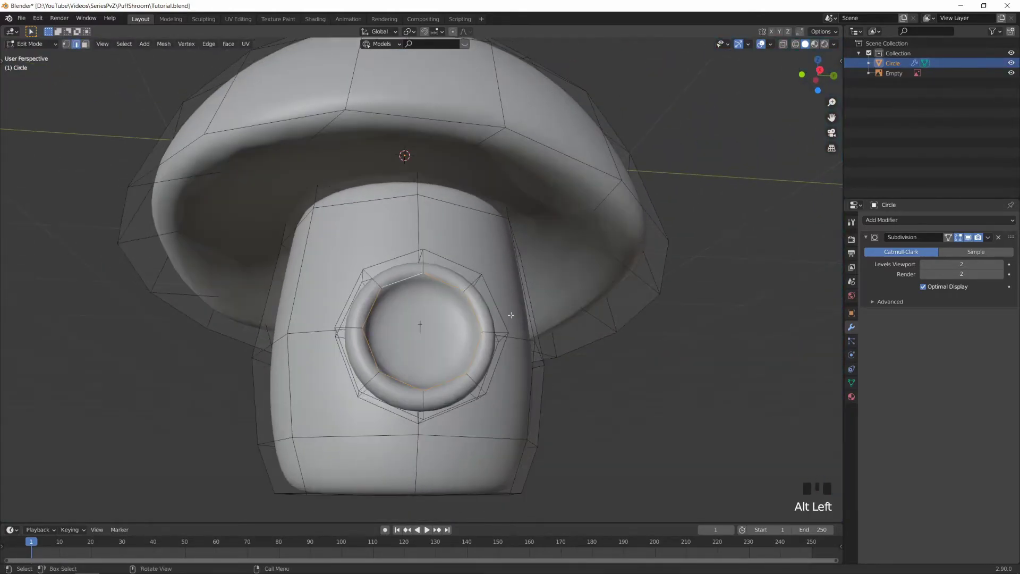
{"action": "key", "text": "s"}
{"action": "left_click", "coordinate": [420, 337]}
Scale the nozzle's end face to 0.707 and reselect the whole mushroom object
{"action": "key", "text": "3"}
{"action": "left_click", "coordinate": [422, 340]}
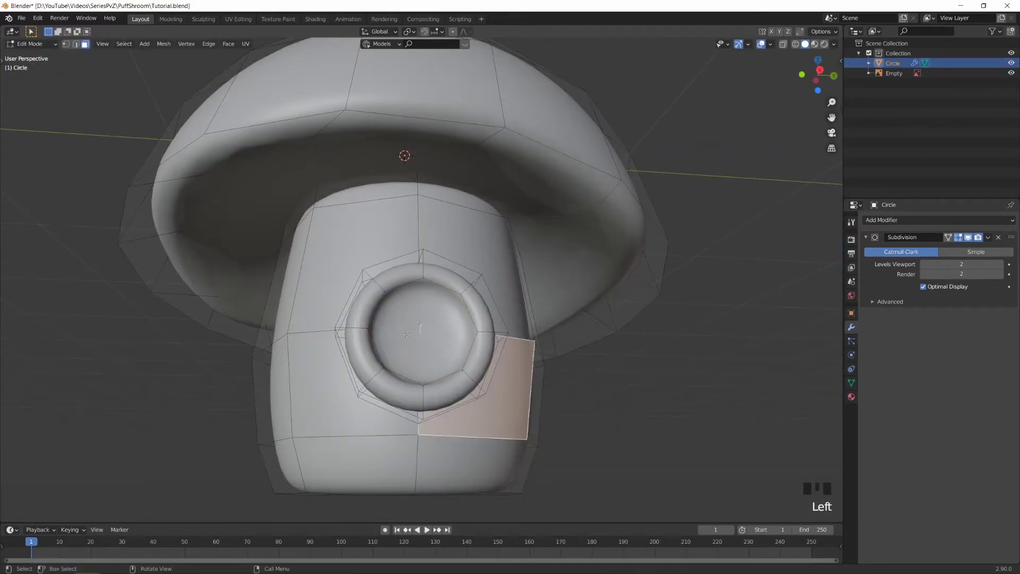
{"action": "left_click", "coordinate": [413, 330]}
{"action": "middle_click_drag", "start_coordinate": [413, 330], "coordinate": [460, 324]}
{"action": "left_click", "coordinate": [485, 338]}
{"action": "left_click", "coordinate": [485, 338]}
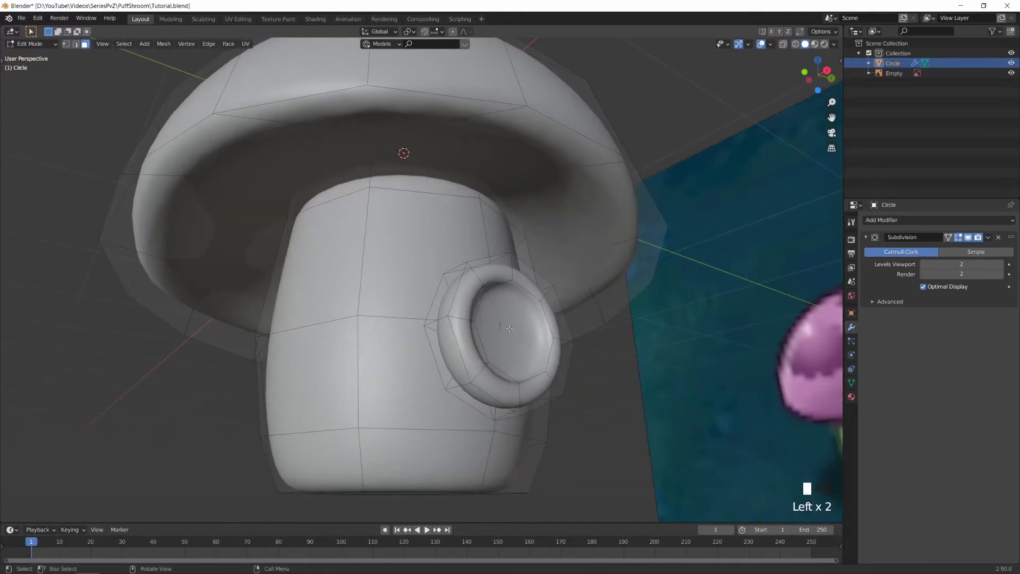
{"action": "left_click", "coordinate": [485, 338]}
{"action": "key", "text": "s"}
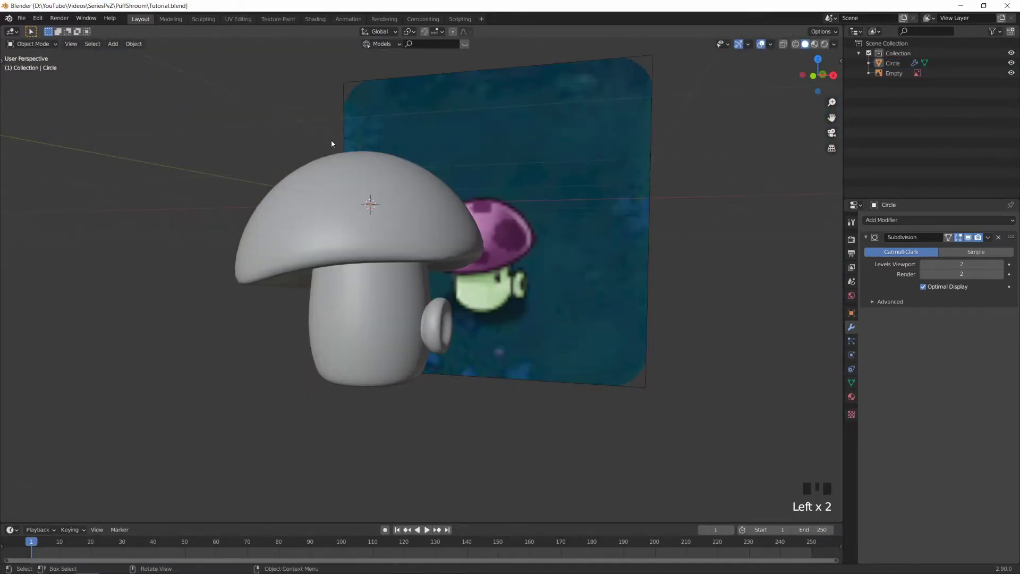
{"action": "middle_click_drag", "start_coordinate": [332, 144], "coordinate": [408, 230]}
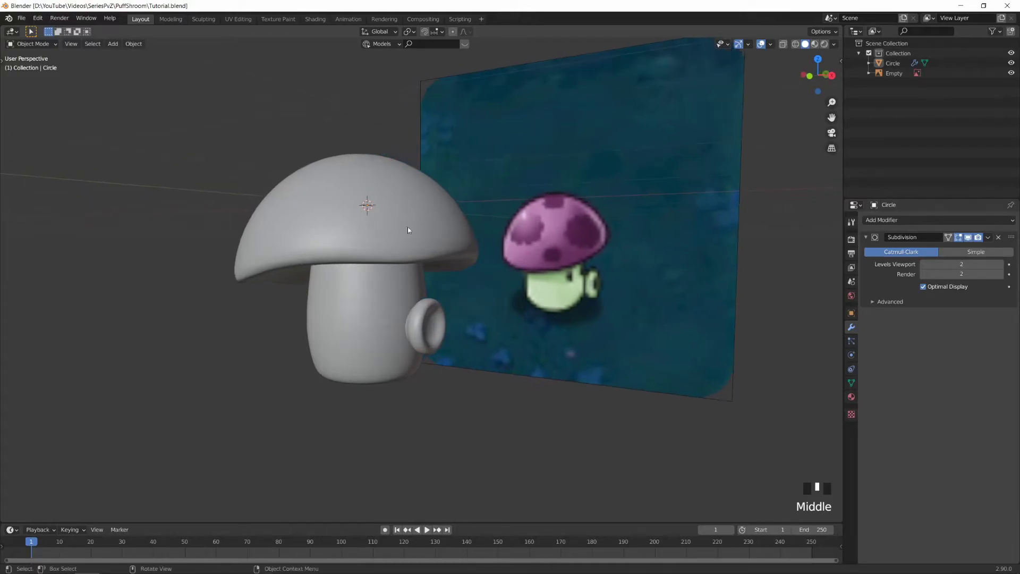
{"action": "double_click", "coordinate": [350, 194]}
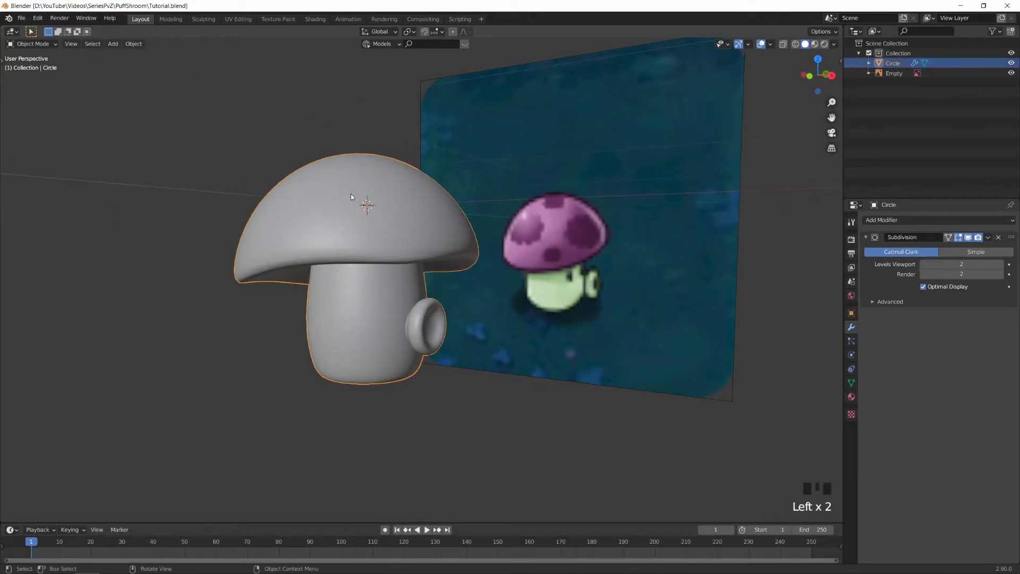
In UV Editing, Smart UV Project the whole mushroom mesh with island margin 0.06
{"action": "left_click", "coordinate": [247, 18]}
{"action": "scroll", "coordinate": [565, 285], "scroll_direction": "up", "scroll_amount": 7}
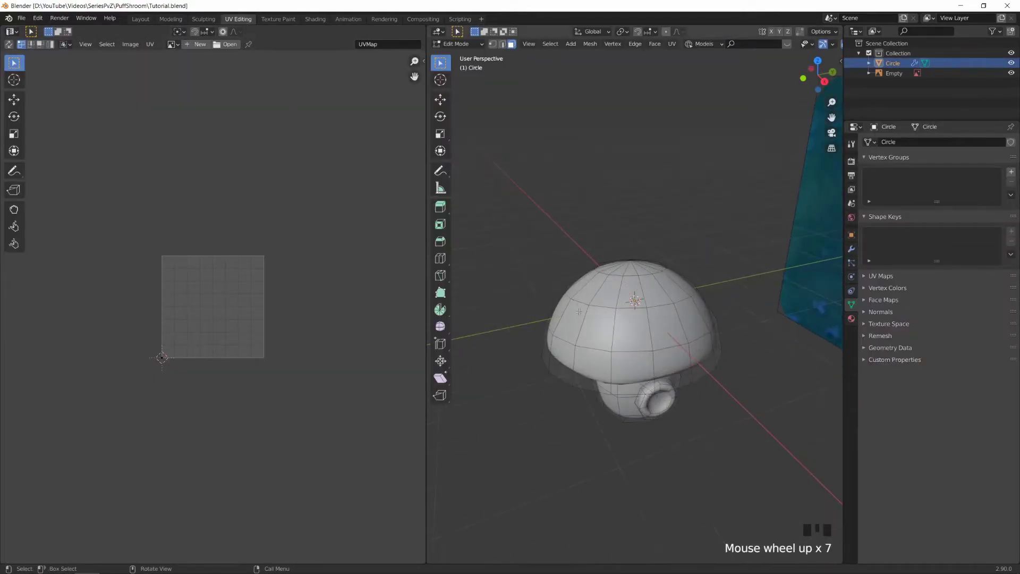
{"action": "middle_click_drag", "start_coordinate": [565, 285], "coordinate": [526, 290]}
{"action": "key", "text": "a"}
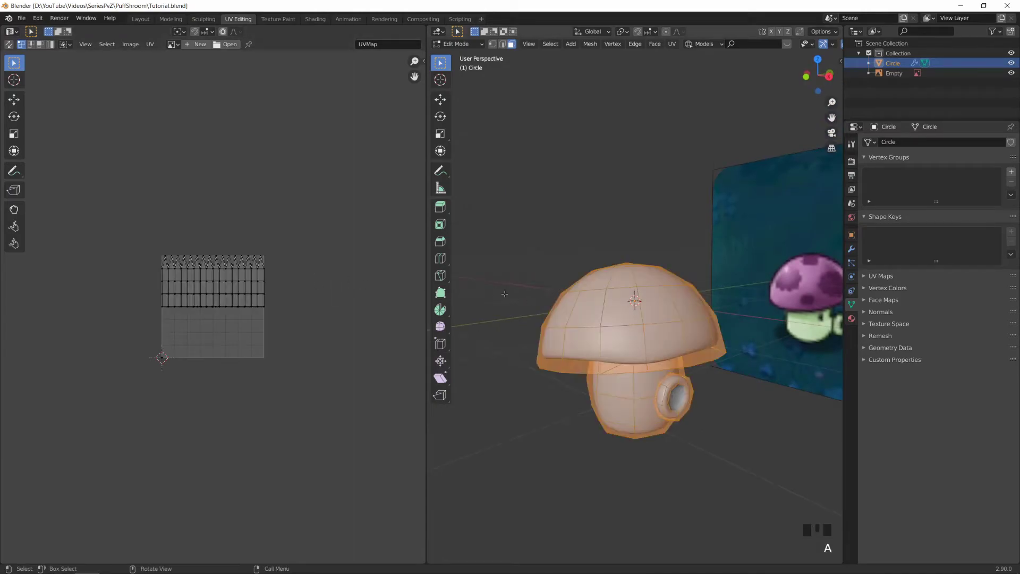
{"action": "scroll", "coordinate": [252, 312], "scroll_direction": "up", "scroll_amount": 5}
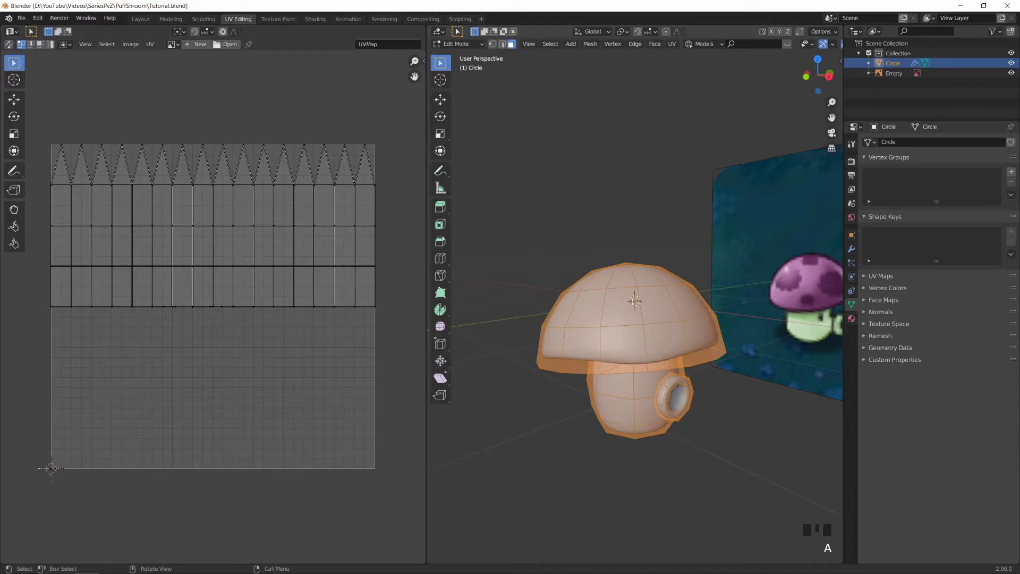
{"action": "key", "text": "u"}
{"action": "left_click", "coordinate": [645, 326]}
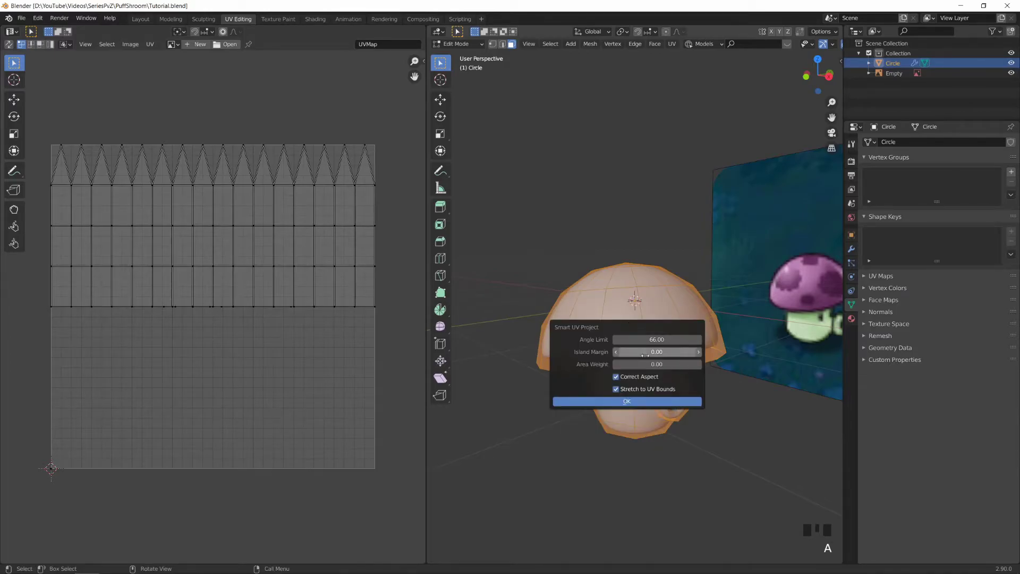
{"action": "left_click", "coordinate": [699, 352]}
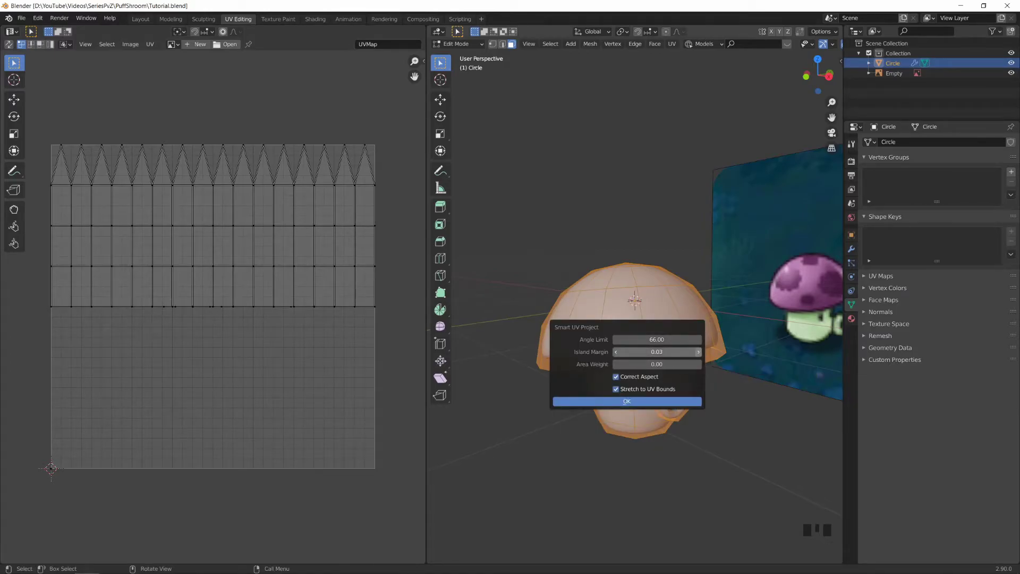
{"action": "left_click", "coordinate": [699, 352]}
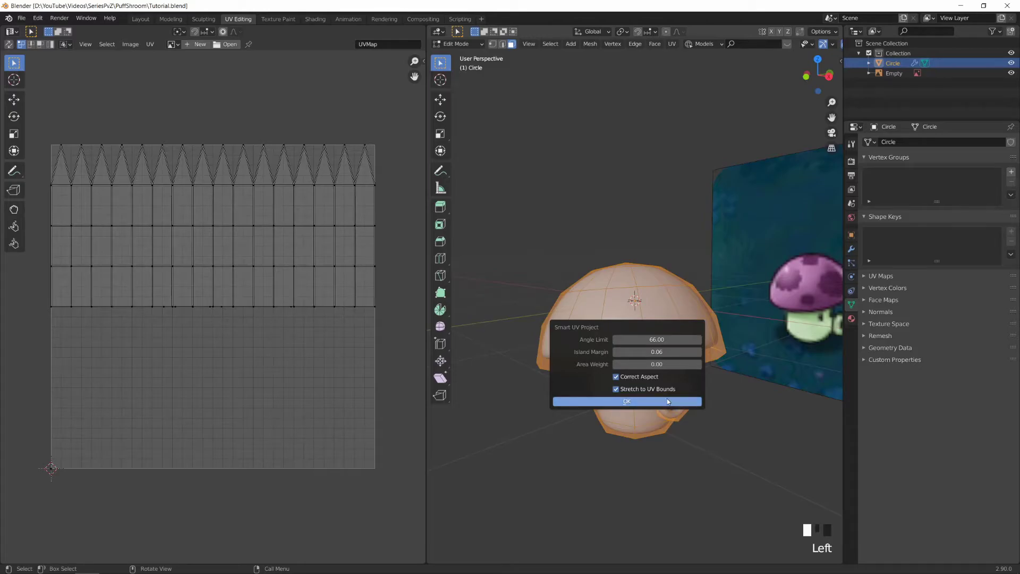
{"action": "left_click", "coordinate": [667, 399]}
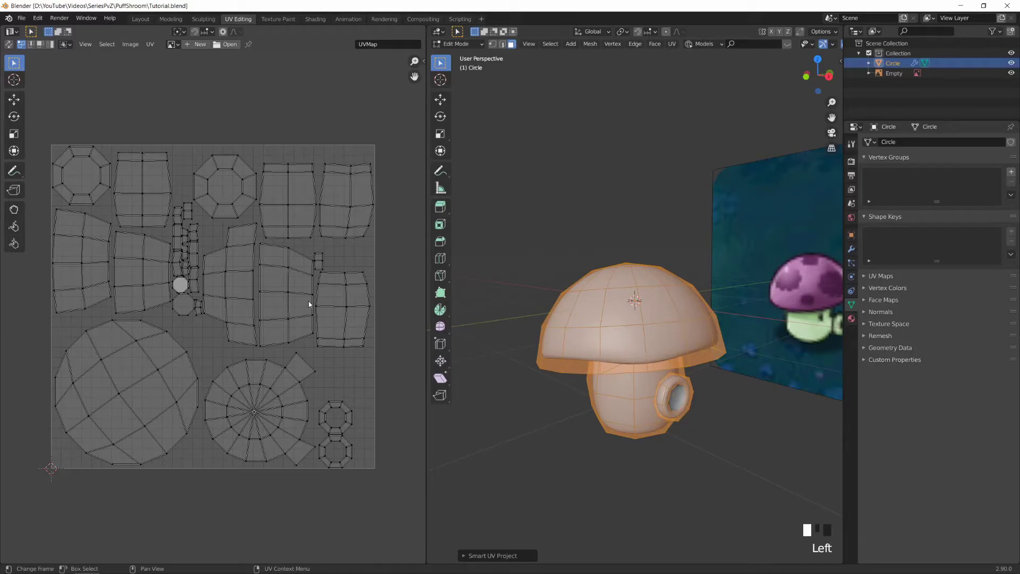
Turn on UV Sync Selection and select the cap to see which UV islands it uses
{"action": "key", "text": "a"}
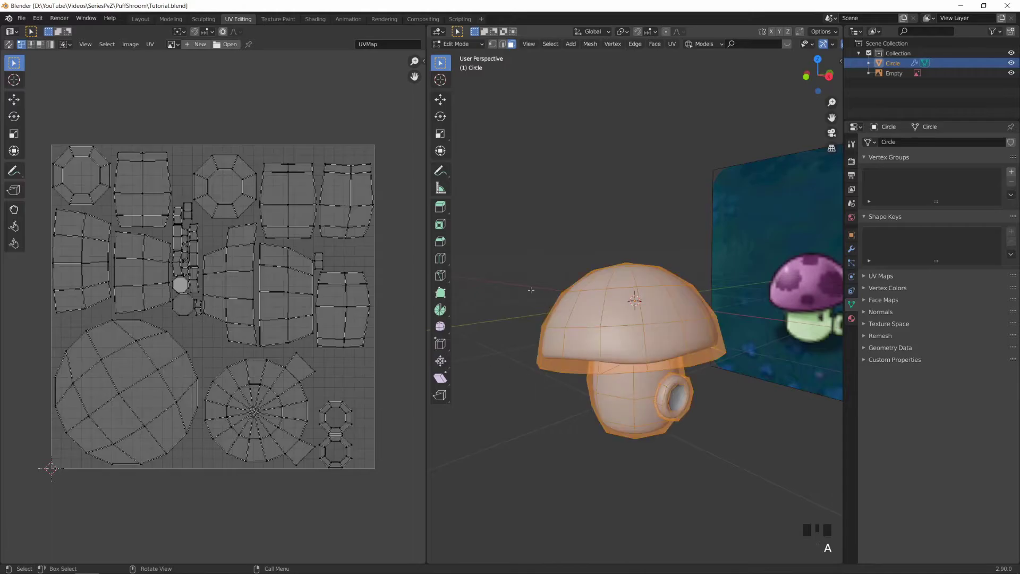
{"action": "left_click", "coordinate": [7, 45]}
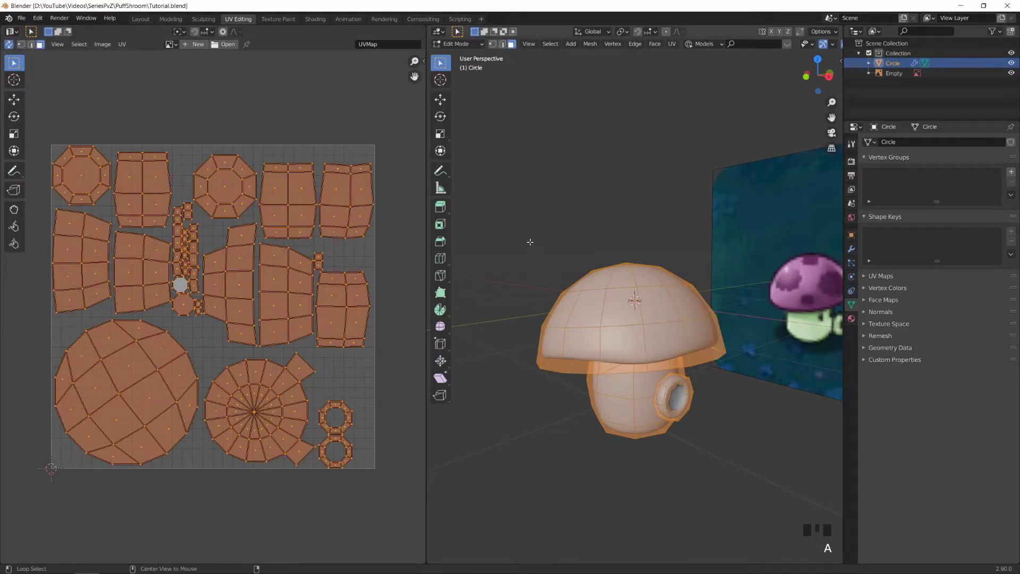
{"action": "key", "text": "alt+a"}
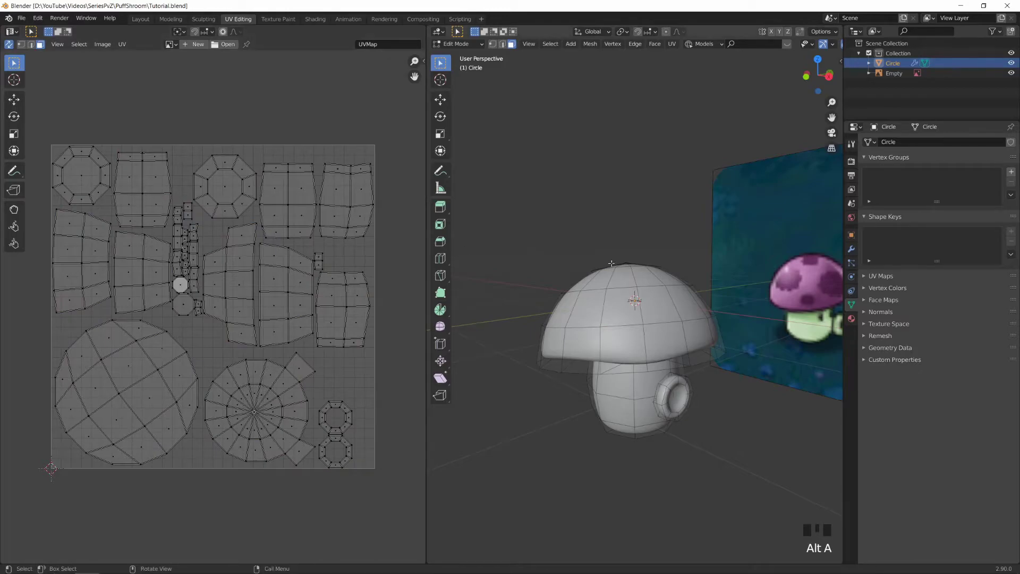
{"action": "left_click", "coordinate": [341, 225]}
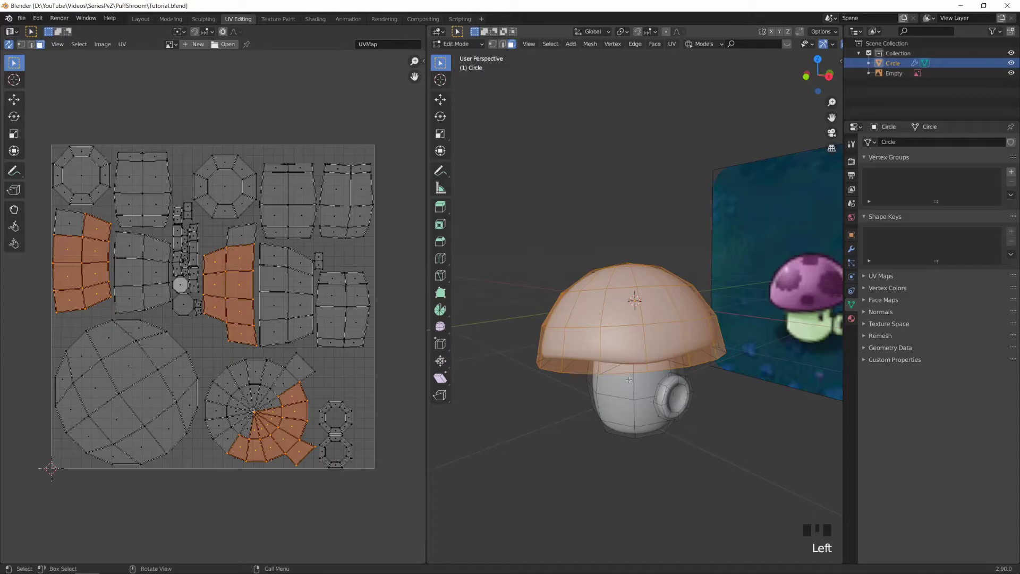
{"action": "key", "text": "alt+a"}
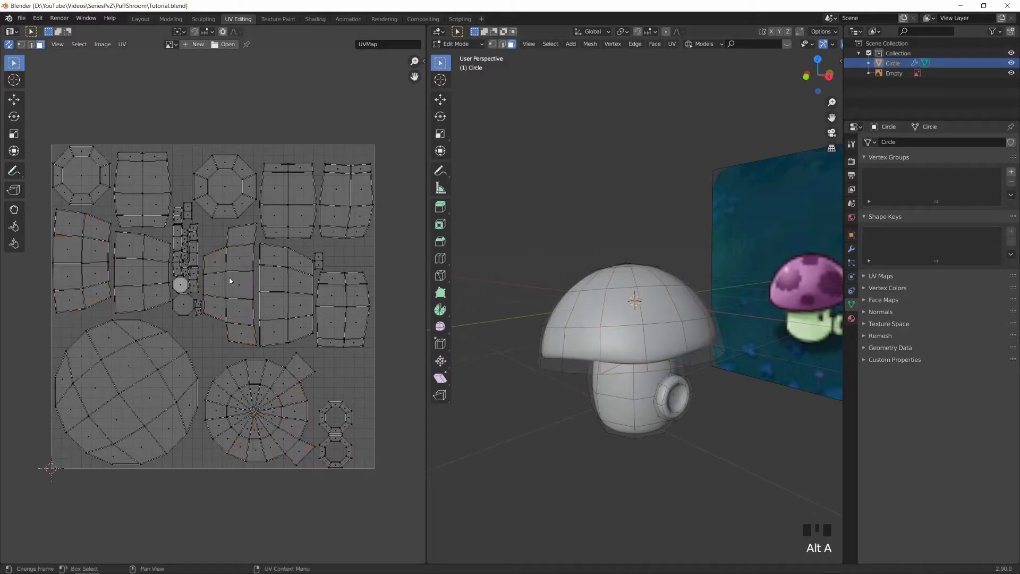
Create a new black 2048×2048 image named PuffShroomBaseColor and fit it in the UV view
{"action": "left_click", "coordinate": [194, 45]}
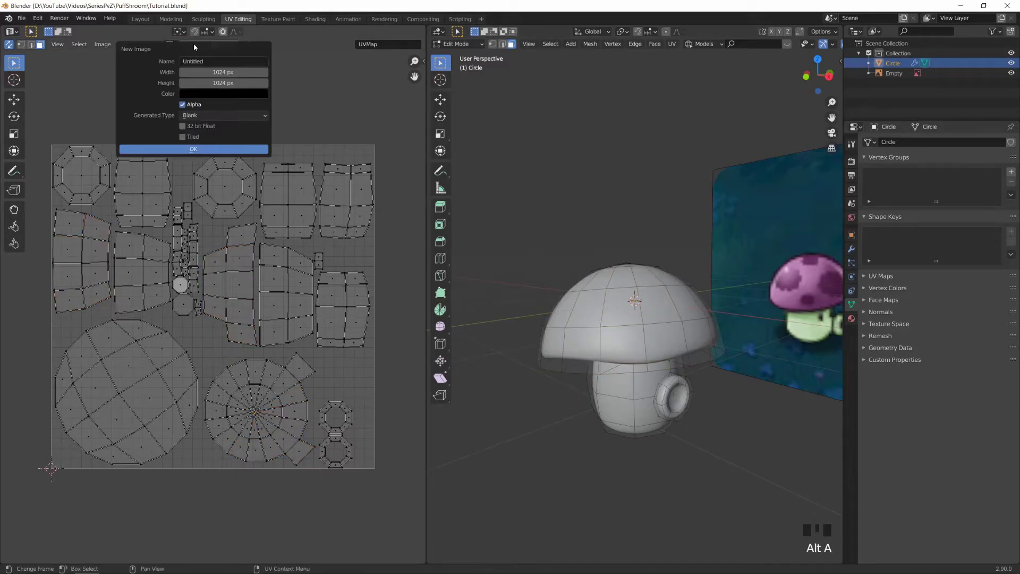
{"action": "left_click", "coordinate": [198, 62]}
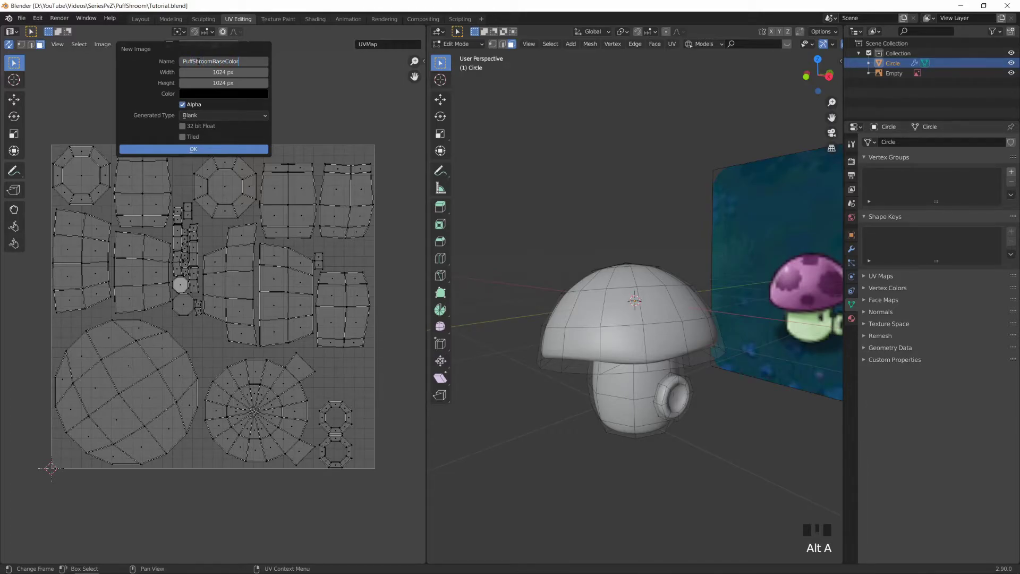
{"action": "key", "text": "Return"}
{"action": "left_click", "coordinate": [215, 72]}
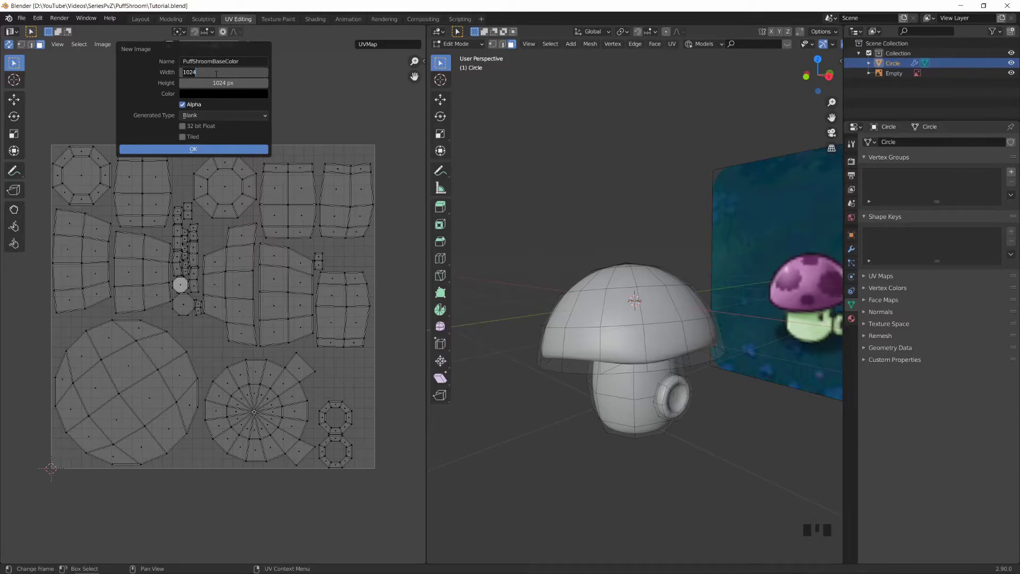
{"action": "type", "text": "48"}
{"action": "key", "text": "Tab"}
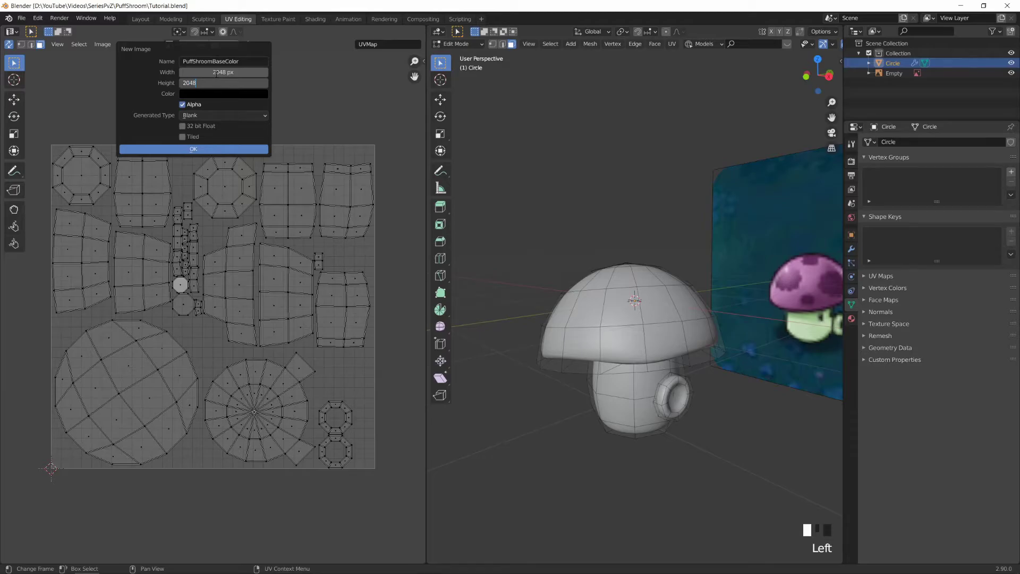
{"action": "type", "text": "2048"}
{"action": "key", "text": "BackSpace"}
{"action": "left_click", "coordinate": [212, 146]}
{"action": "key", "text": "Home"}
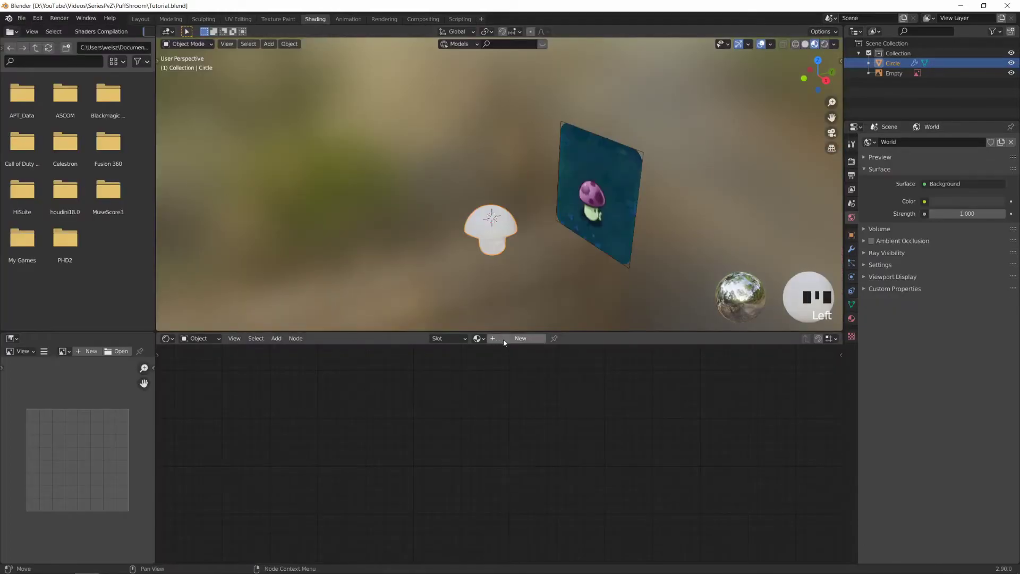
In Shading, add an Image Texture node and connect its colour to Base Color
{"action": "left_click", "coordinate": [501, 338]}
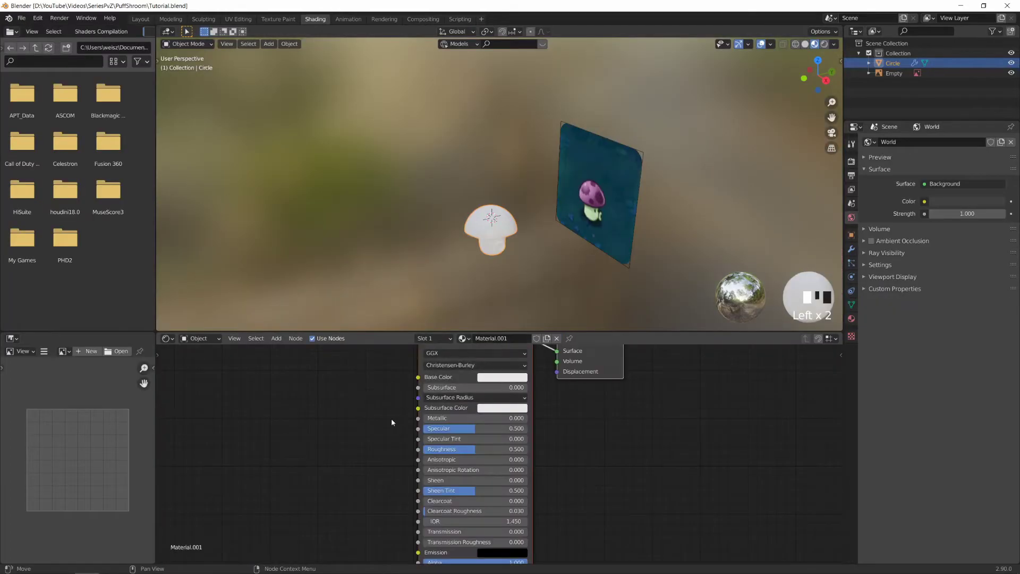
{"action": "scroll", "coordinate": [391, 422], "scroll_direction": "down", "scroll_amount": 3}
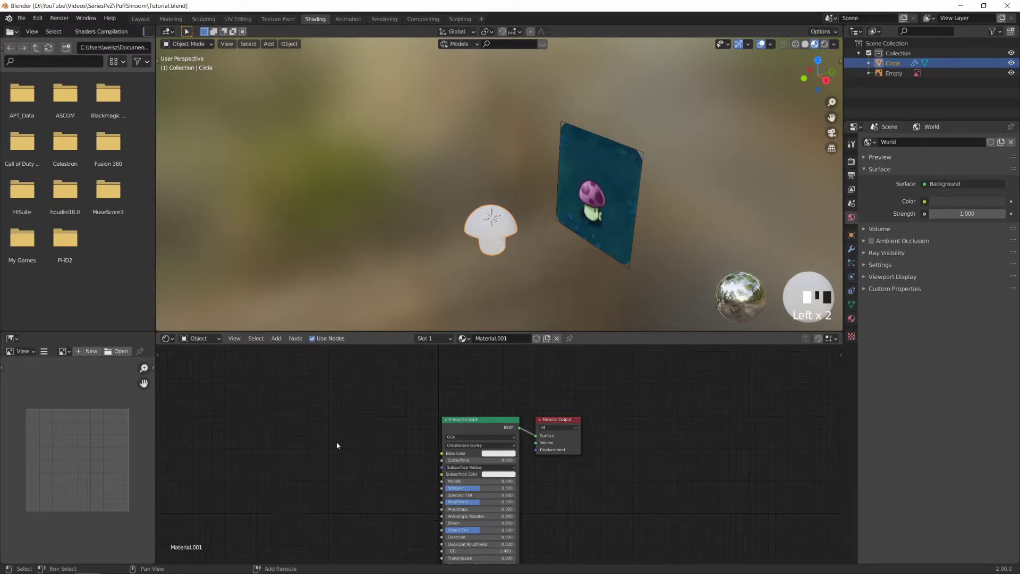
{"action": "key", "text": "shift+a"}
{"action": "left_click", "coordinate": [350, 455]}
{"action": "type", "text": "ima"}
{"action": "key", "text": "Return"}
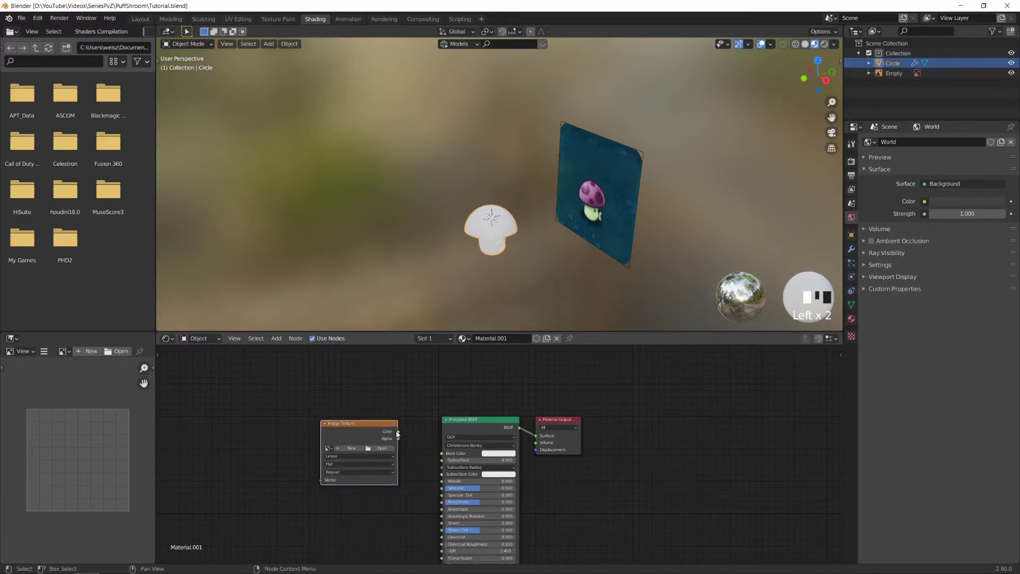
{"action": "left_click_drag", "start_coordinate": [397, 434], "coordinate": [442, 453]}
{"action": "scroll", "coordinate": [319, 454], "scroll_direction": "up", "scroll_amount": 3}
Assign the PuffShroomBaseColor image to the texture node and go to Texture Paint
{"action": "left_click", "coordinate": [351, 440]}
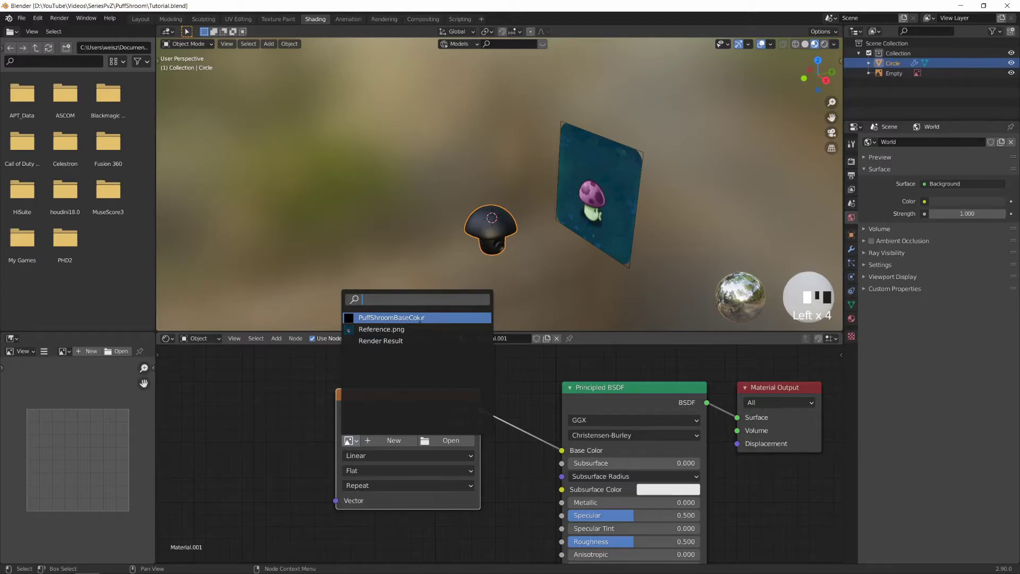
{"action": "left_click", "coordinate": [420, 318]}
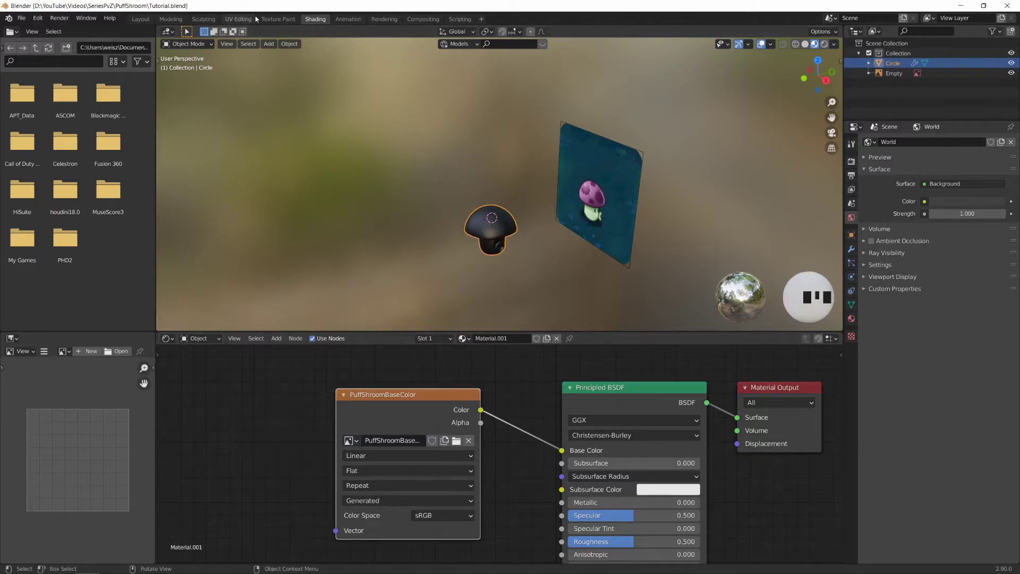
{"action": "left_click", "coordinate": [273, 19]}
{"action": "scroll", "coordinate": [190, 270], "scroll_direction": "down", "scroll_amount": 4}
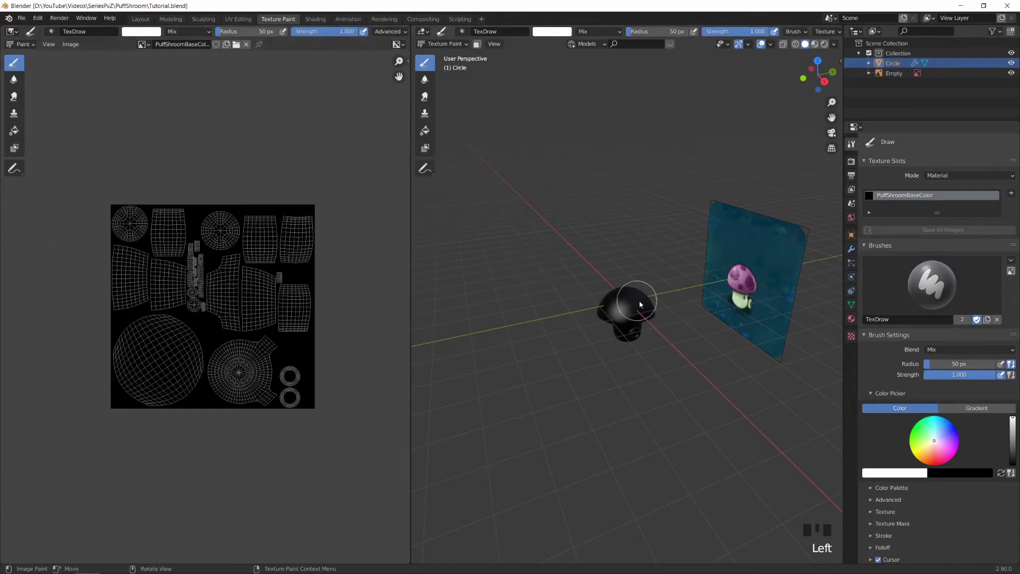
Switch the viewport to Material Preview shading to show the black texture on the mushroom
{"action": "middle_click_drag", "start_coordinate": [640, 266], "coordinate": [649, 274]}
{"action": "scroll", "coordinate": [633, 344], "scroll_direction": "up", "scroll_amount": 4}
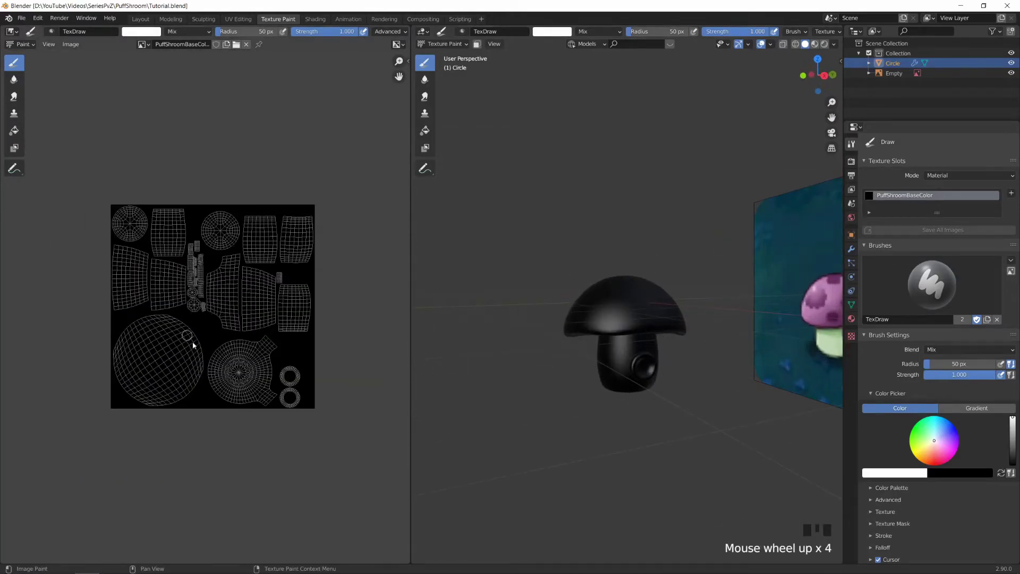
{"action": "scroll", "coordinate": [196, 296], "scroll_direction": "up", "scroll_amount": 2}
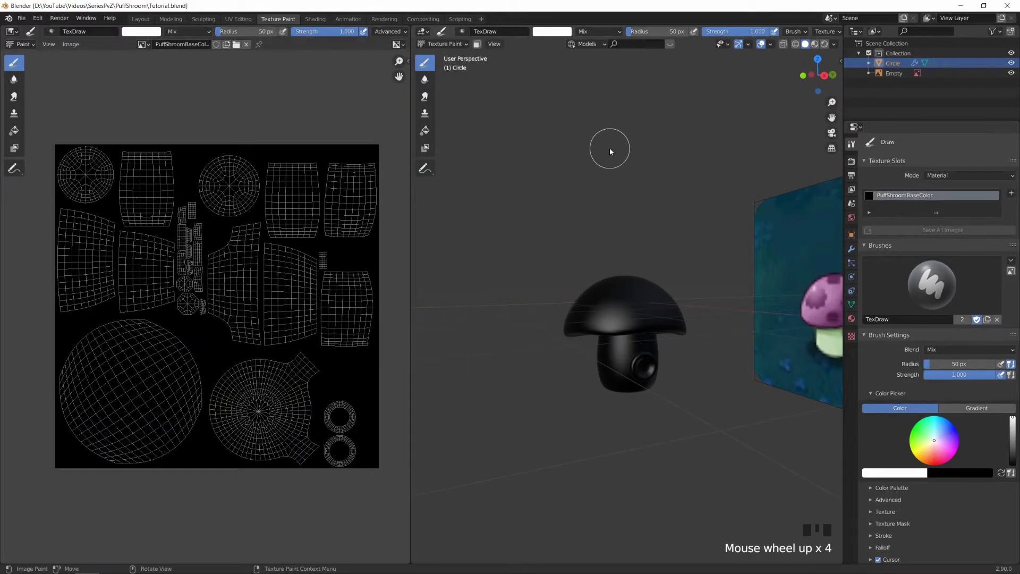
{"action": "left_click", "coordinate": [815, 47]}
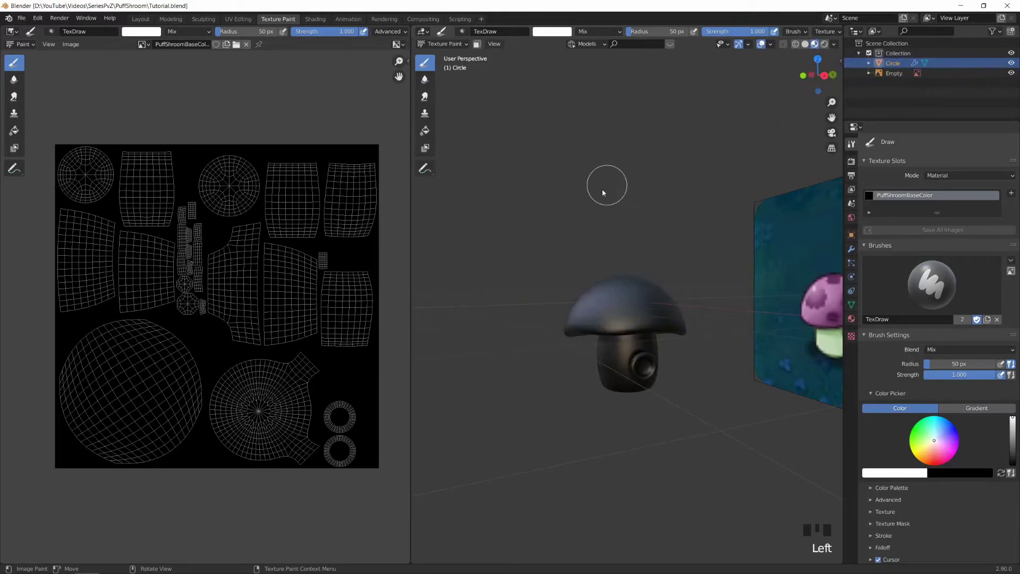
{"action": "mouse_move", "coordinate": [604, 182]}
{"action": "middle_mouse_down"}
{"action": "mouse_move", "coordinate": [619, 205]}
{"action": "mouse_move", "coordinate": [619, 182]}
{"action": "middle_mouse_up"}
{"action": "scroll", "coordinate": [603, 173], "scroll_direction": "up", "scroll_amount": 2}
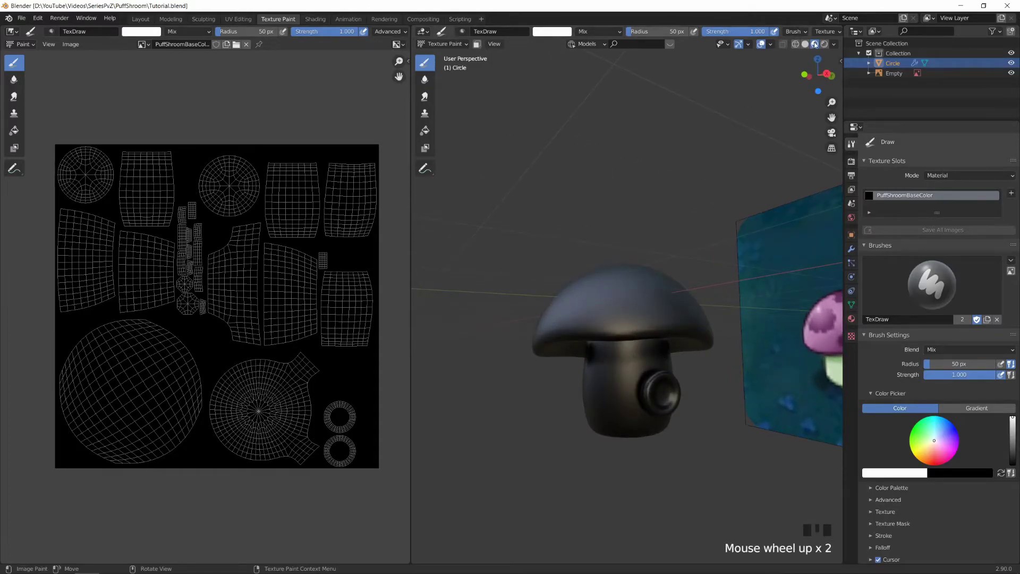
{"action": "key", "text": "z"}
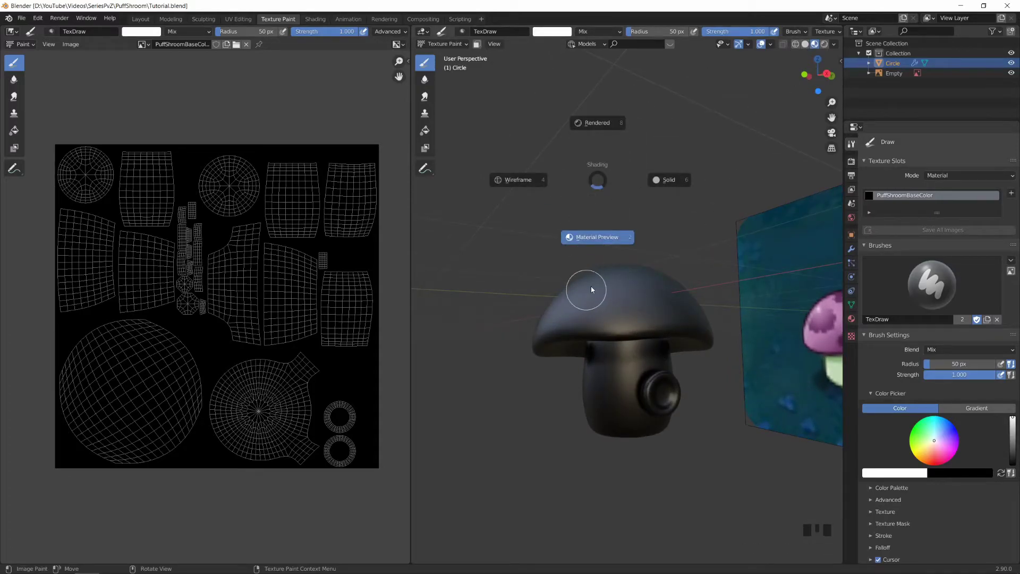
{"action": "left_click", "coordinate": [572, 270]}
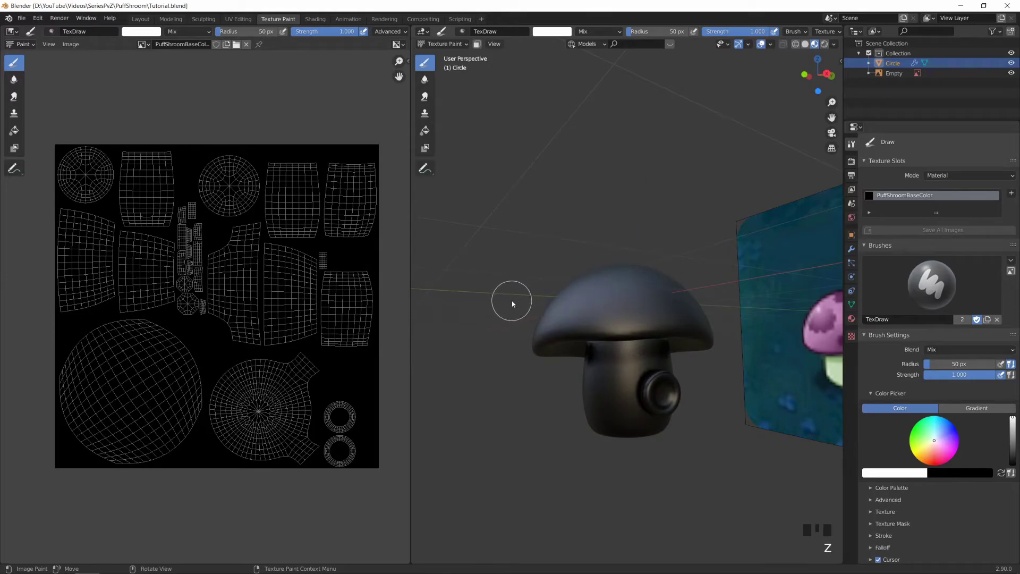
Orbit, pan and zoom the view onto the reference mushroom image
{"action": "middle_click_drag", "start_coordinate": [512, 304], "coordinate": [635, 337]}
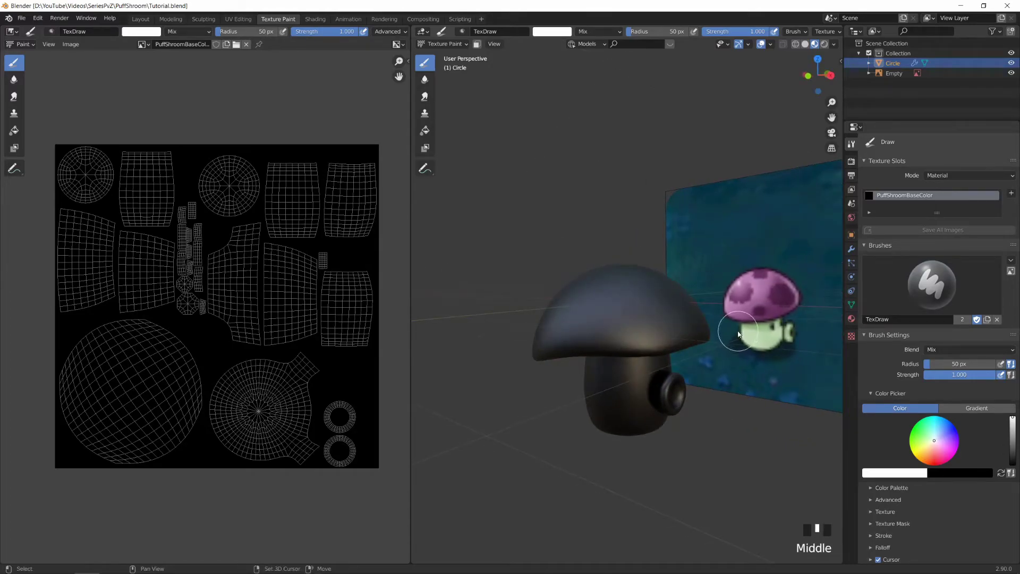
{"action": "middle_click_drag", "start_coordinate": [735, 326], "coordinate": [703, 295], "text": "shift"}
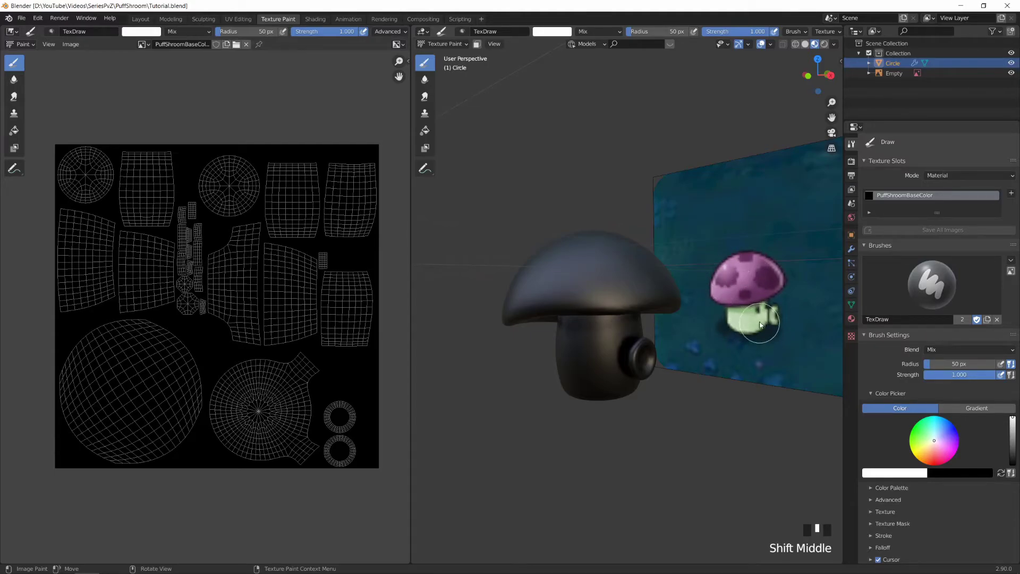
{"action": "middle_click", "coordinate": [741, 317], "text": "alt"}
{"action": "middle_click", "coordinate": [596, 311]}
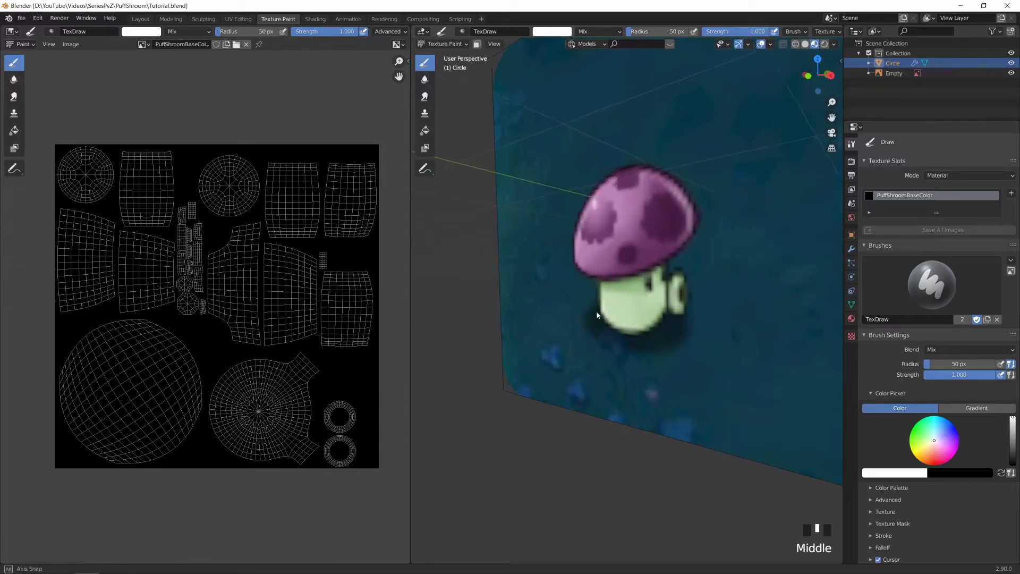
{"action": "scroll", "coordinate": [596, 312], "scroll_direction": "up", "scroll_amount": 3}
{"action": "scroll", "coordinate": [596, 312], "scroll_direction": "up", "scroll_amount": 2}
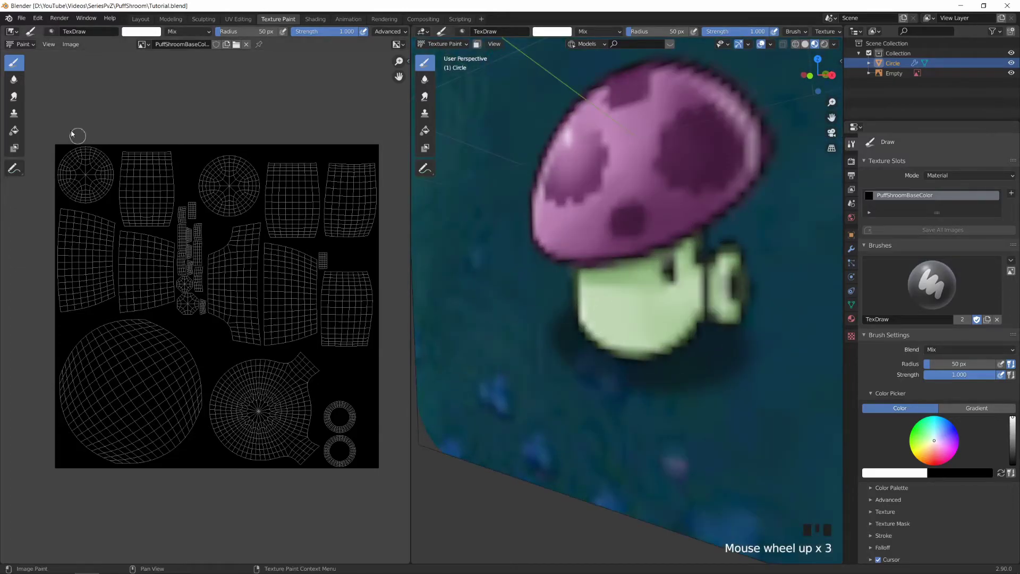
With the Fill tool, fill the whole texture with light green sampled from the reference stem
{"action": "left_click", "coordinate": [14, 132]}
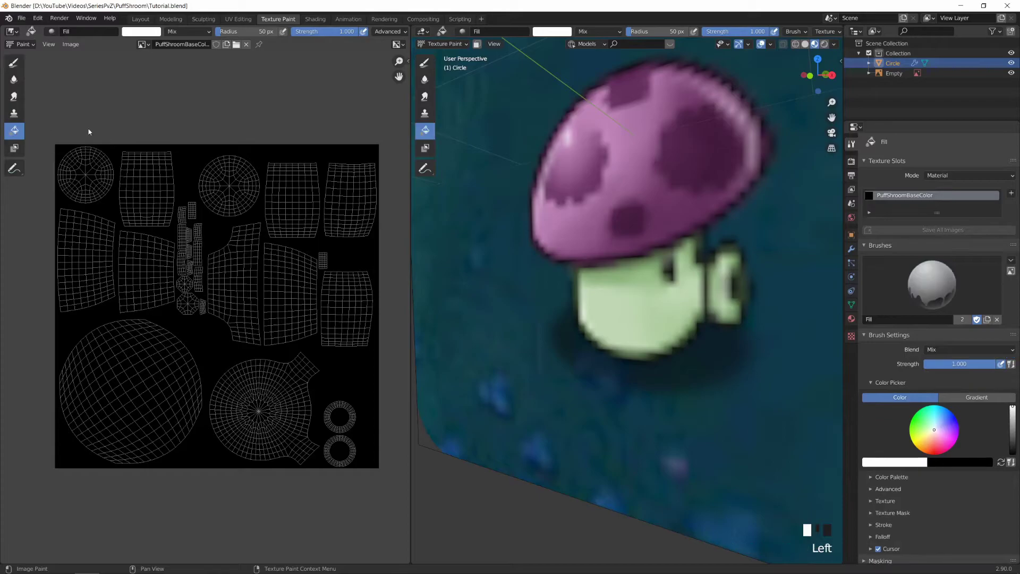
{"action": "left_click", "coordinate": [551, 32]}
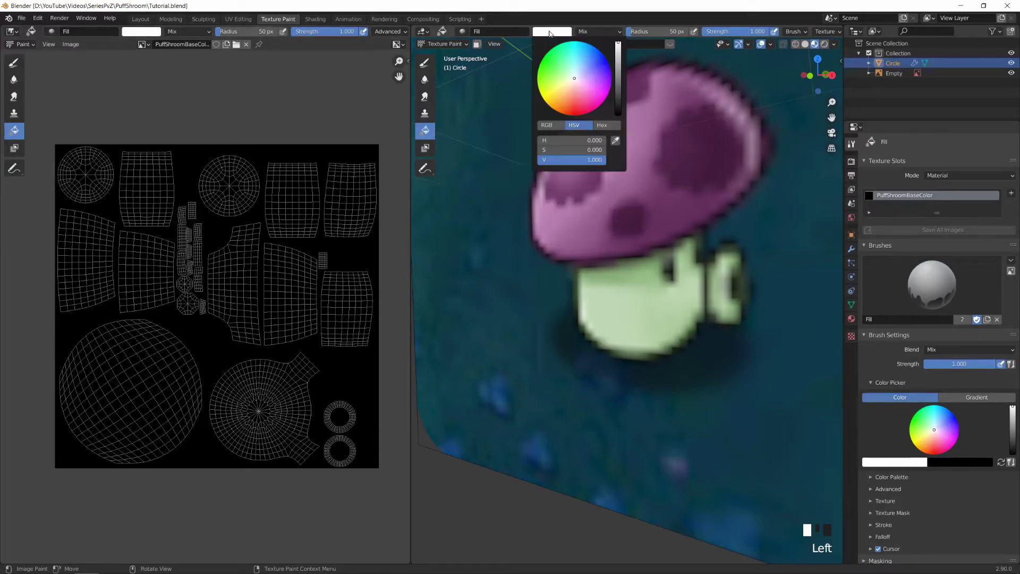
{"action": "left_click", "coordinate": [549, 33]}
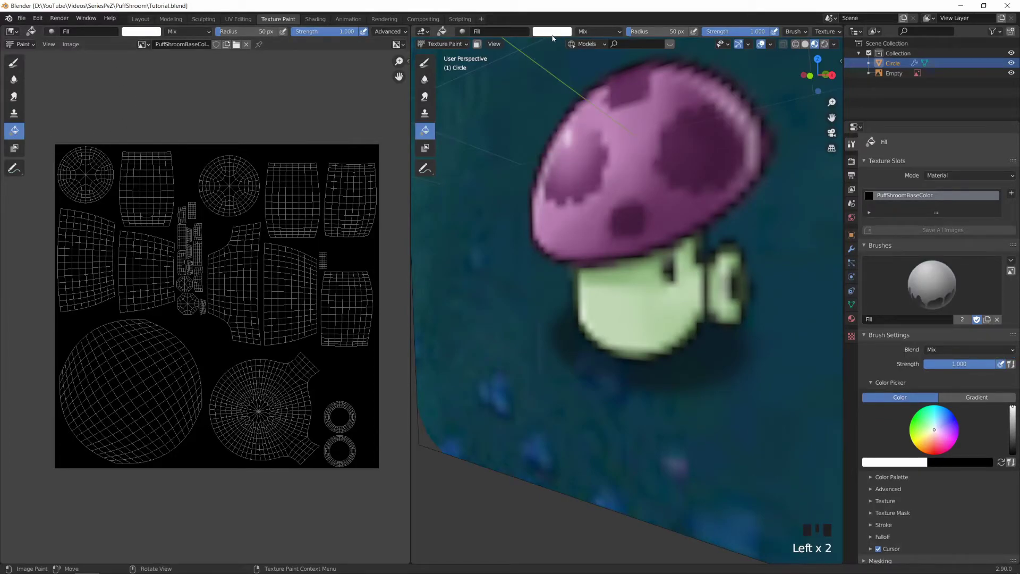
{"action": "key", "text": "e"}
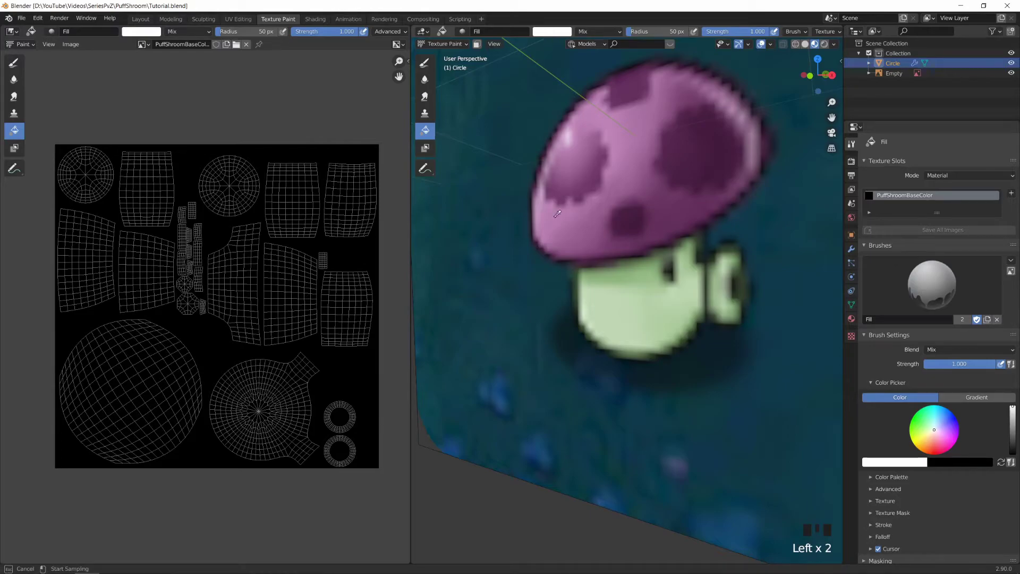
{"action": "left_click", "coordinate": [620, 308]}
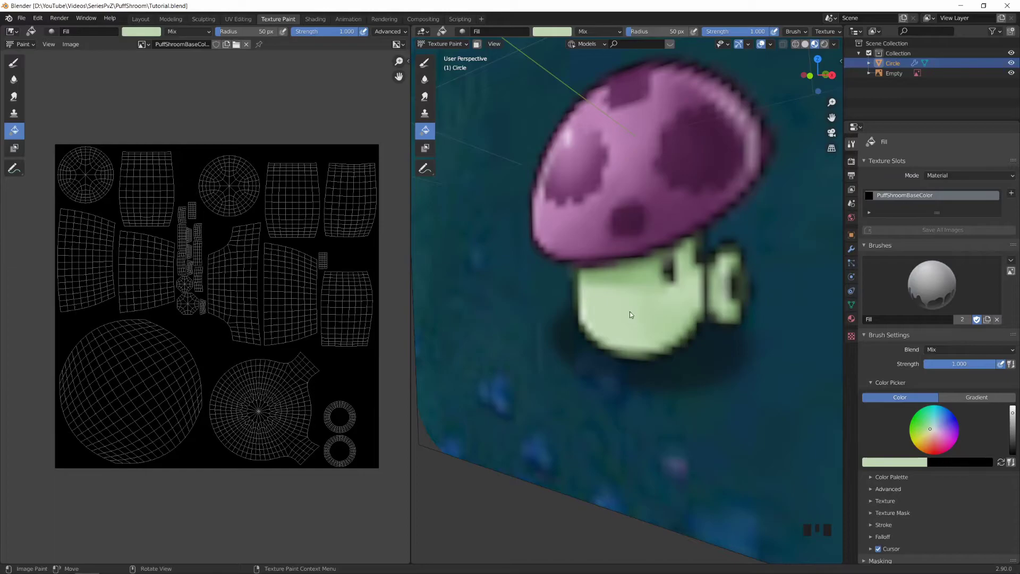
{"action": "scroll", "coordinate": [630, 311], "scroll_direction": "down", "scroll_amount": 7}
{"action": "left_click", "coordinate": [181, 359]}
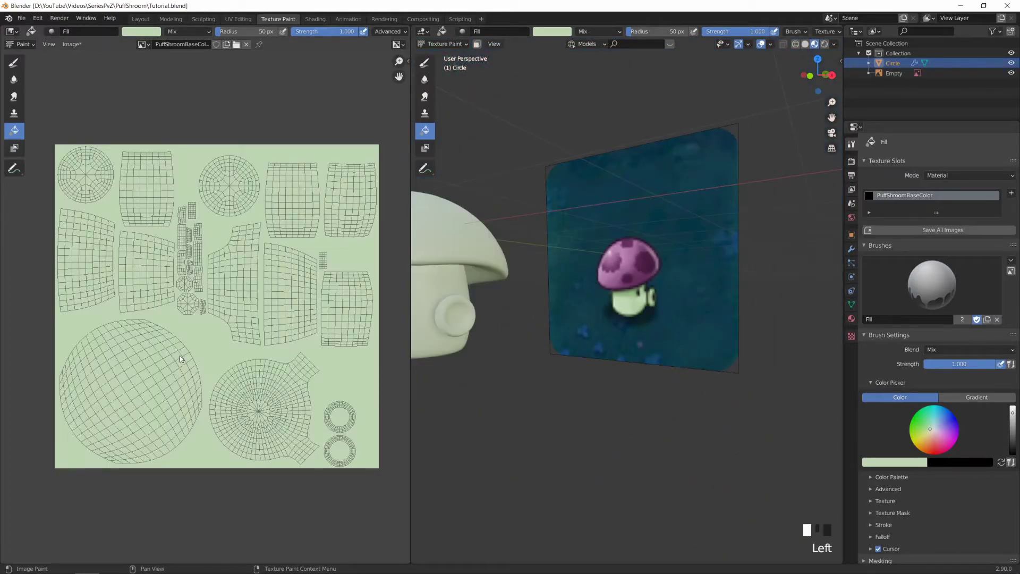
{"action": "middle_click_drag", "start_coordinate": [455, 315], "coordinate": [589, 317], "text": "shift"}
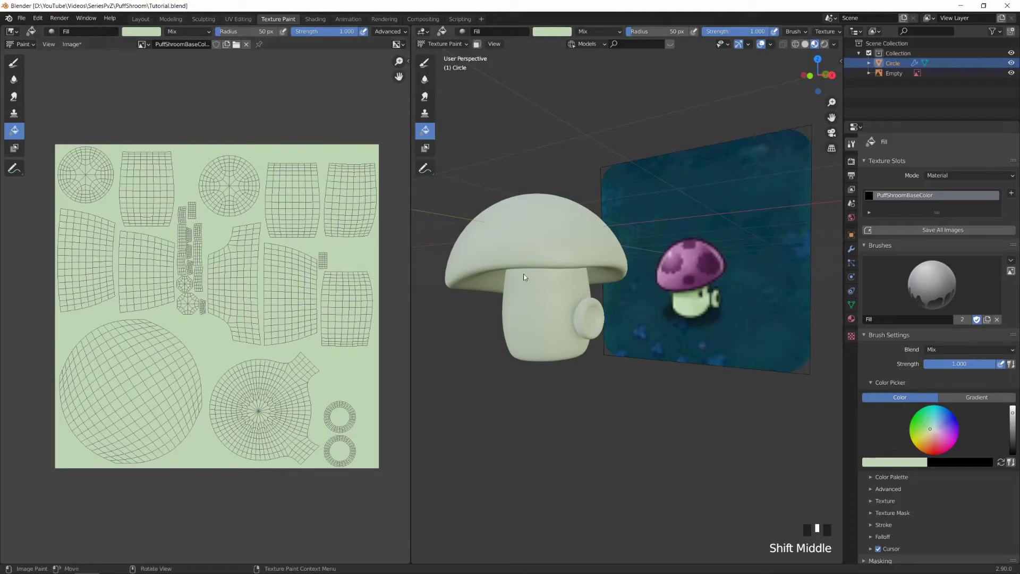
Lower the green's value slightly and refill the texture with the darker green
{"action": "left_click", "coordinate": [159, 32]}
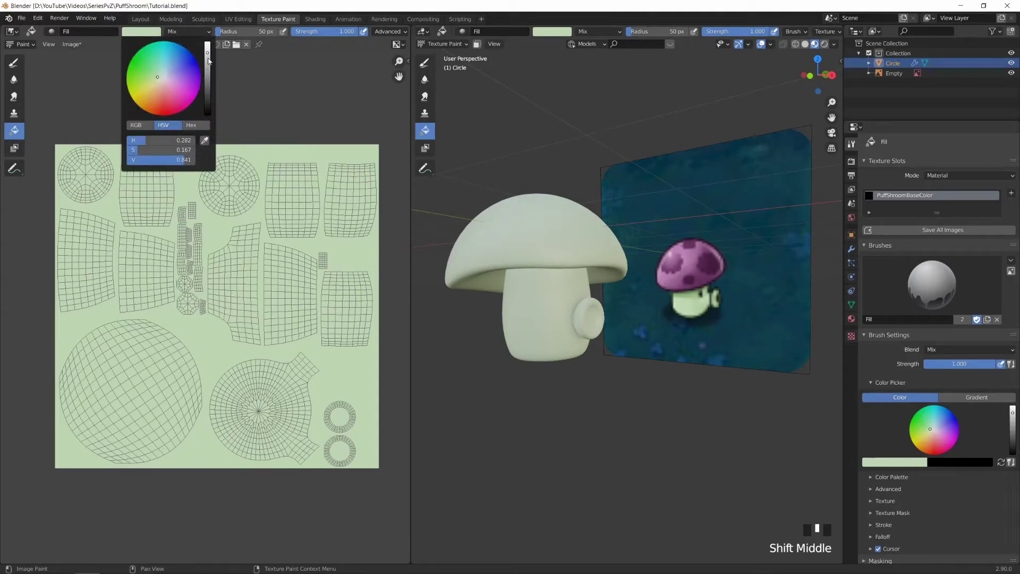
{"action": "left_click_drag", "start_coordinate": [209, 60], "coordinate": [208, 68]}
{"action": "left_click", "coordinate": [214, 328]}
{"action": "middle_click_drag", "start_coordinate": [574, 266], "coordinate": [624, 311]}
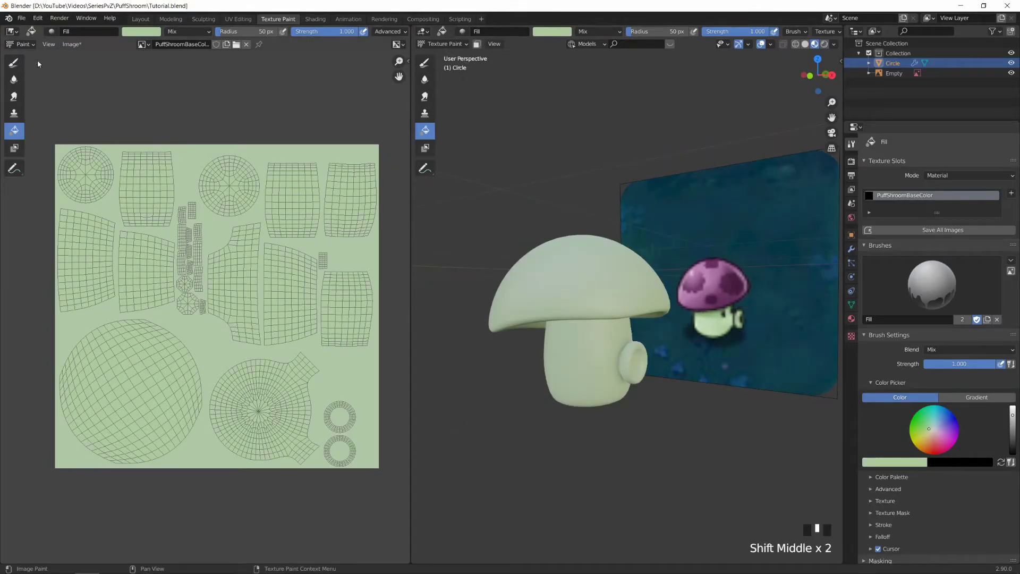
Switch back to the Draw brush and sample the reference cap's purple
{"action": "left_click", "coordinate": [14, 63]}
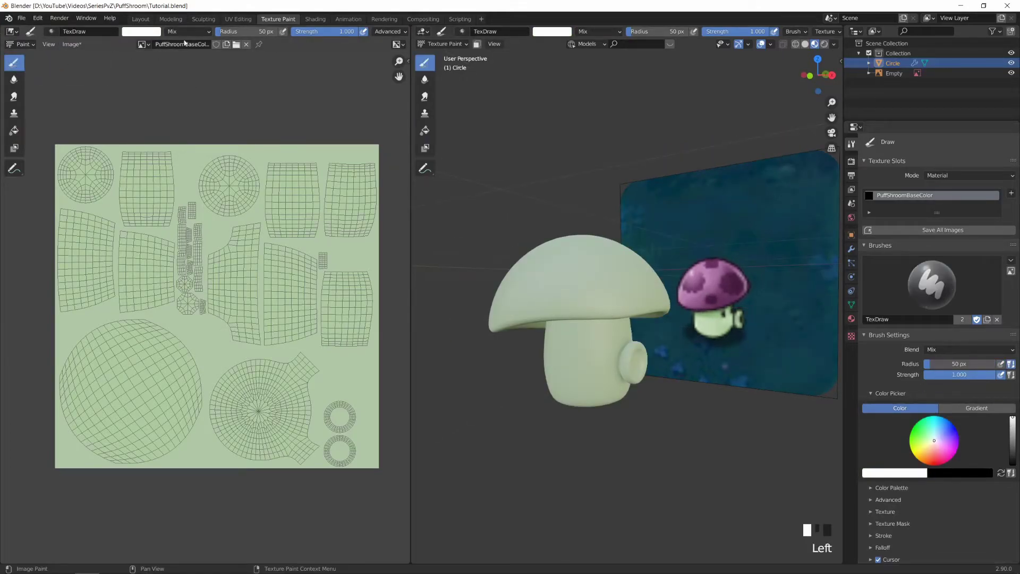
{"action": "scroll", "coordinate": [731, 279], "scroll_direction": "up", "scroll_amount": 7}
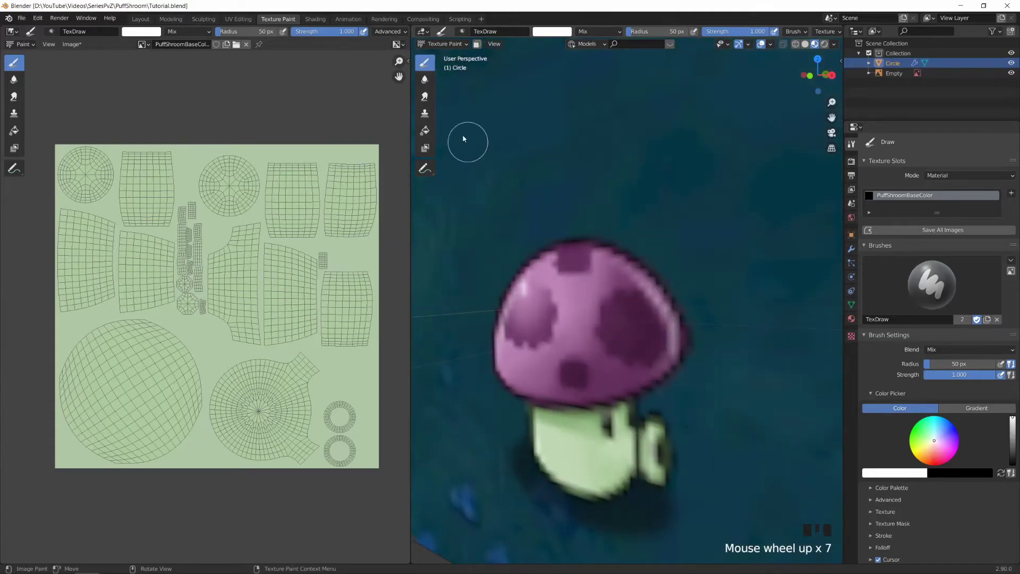
{"action": "key", "text": "e"}
{"action": "left_click", "coordinate": [583, 317]}
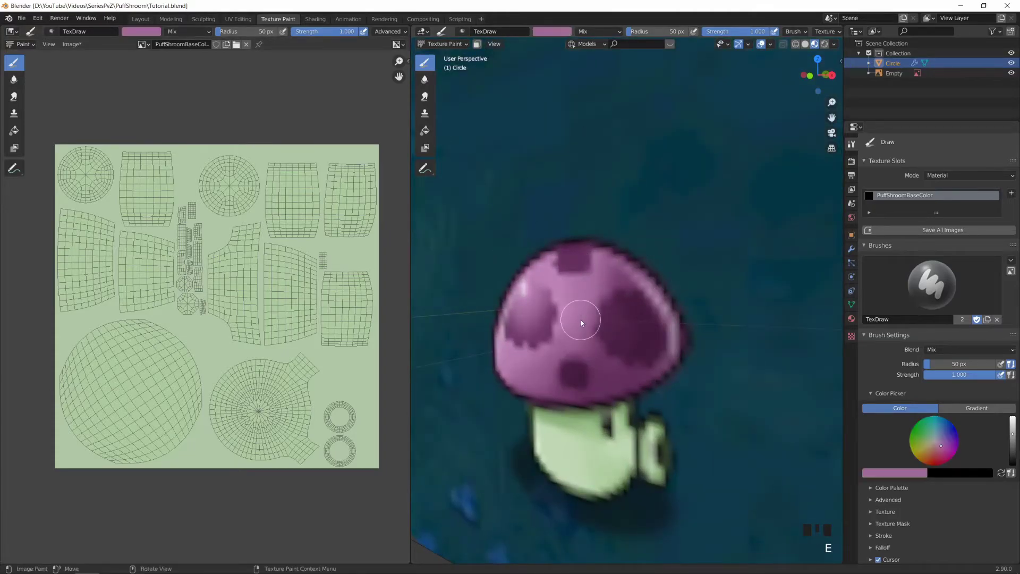
{"action": "scroll", "coordinate": [541, 318], "scroll_direction": "down", "scroll_amount": 8}
{"action": "scroll", "coordinate": [592, 312], "scroll_direction": "up", "scroll_amount": 5}
{"action": "middle_click_drag", "start_coordinate": [592, 311], "coordinate": [569, 295], "text": "shift"}
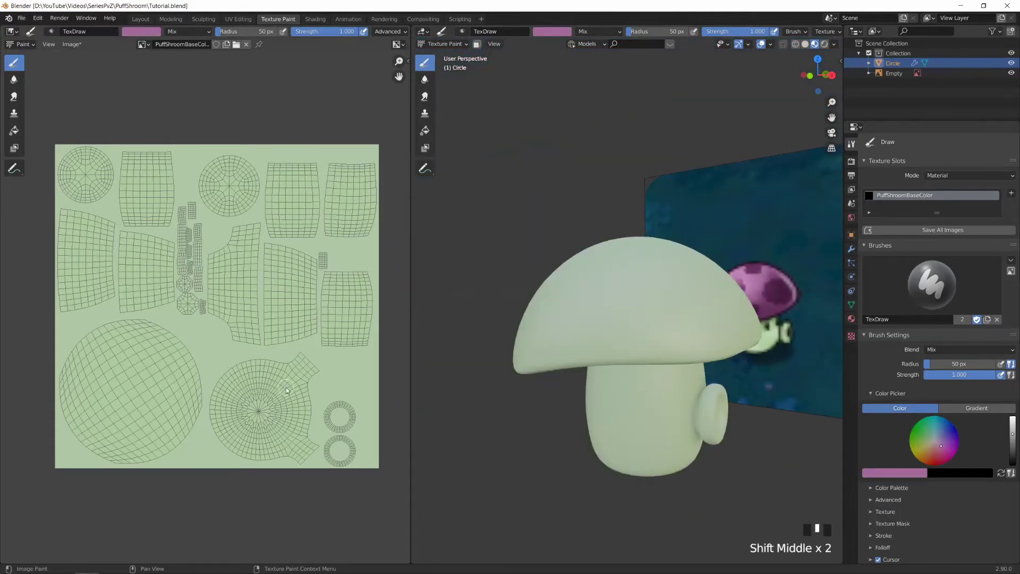
{"action": "scroll", "coordinate": [143, 381], "scroll_direction": "down", "scroll_amount": 1}
Set the brush radius to 500 px, try a purple stroke on the cap island, then undo it
{"action": "key", "text": "f"}
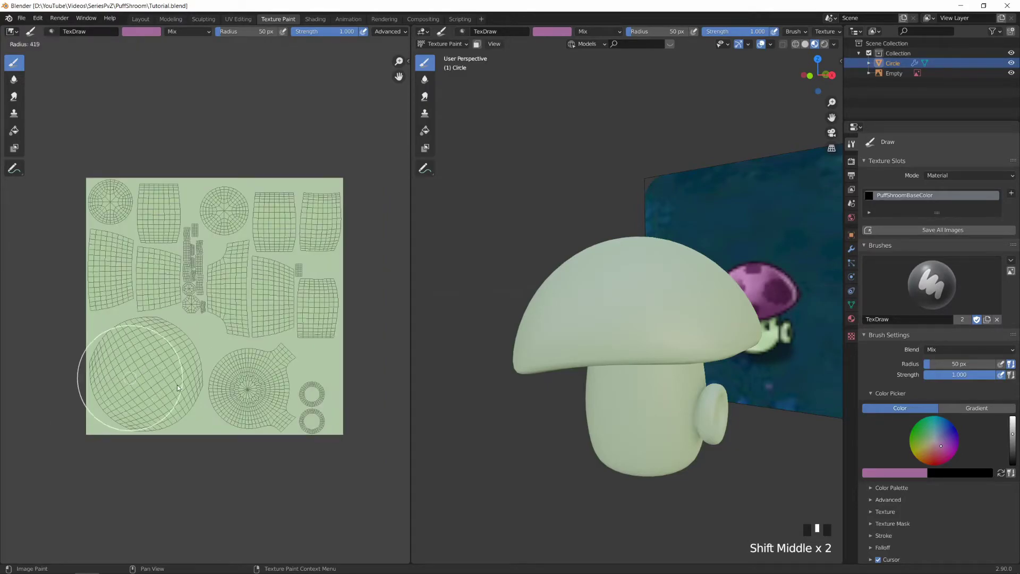
{"action": "left_click", "coordinate": [190, 390]}
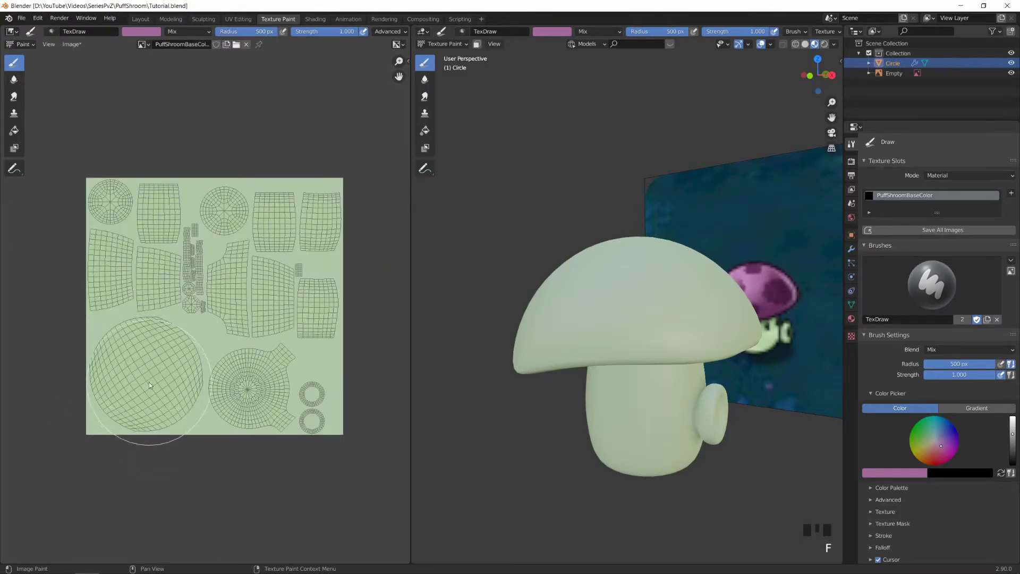
{"action": "middle_click_drag", "start_coordinate": [653, 332], "coordinate": [594, 258]}
{"action": "scroll", "coordinate": [599, 251], "scroll_direction": "up", "scroll_amount": 3}
{"action": "scroll", "coordinate": [595, 255], "scroll_direction": "down", "scroll_amount": 3}
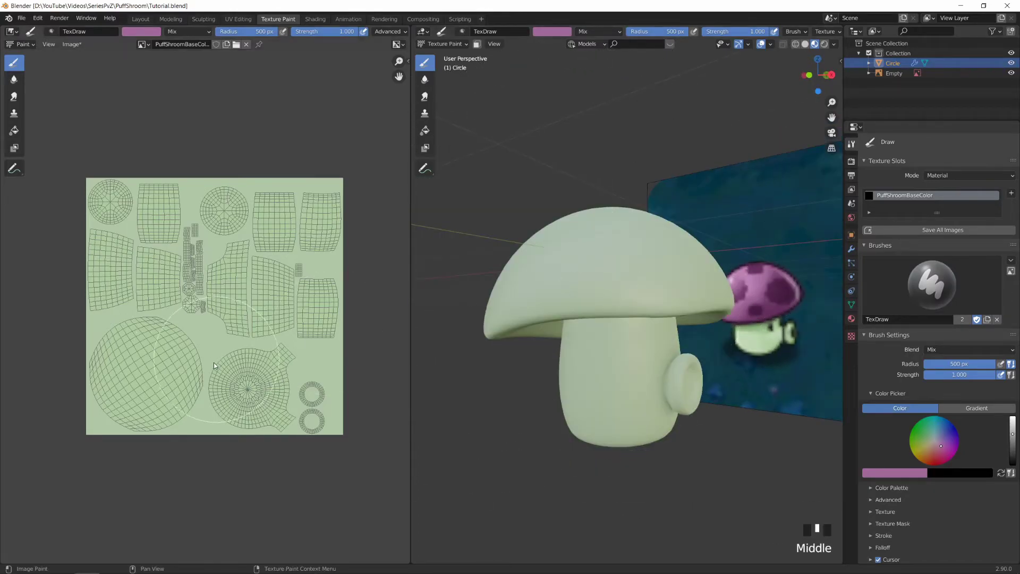
{"action": "key", "text": "f"}
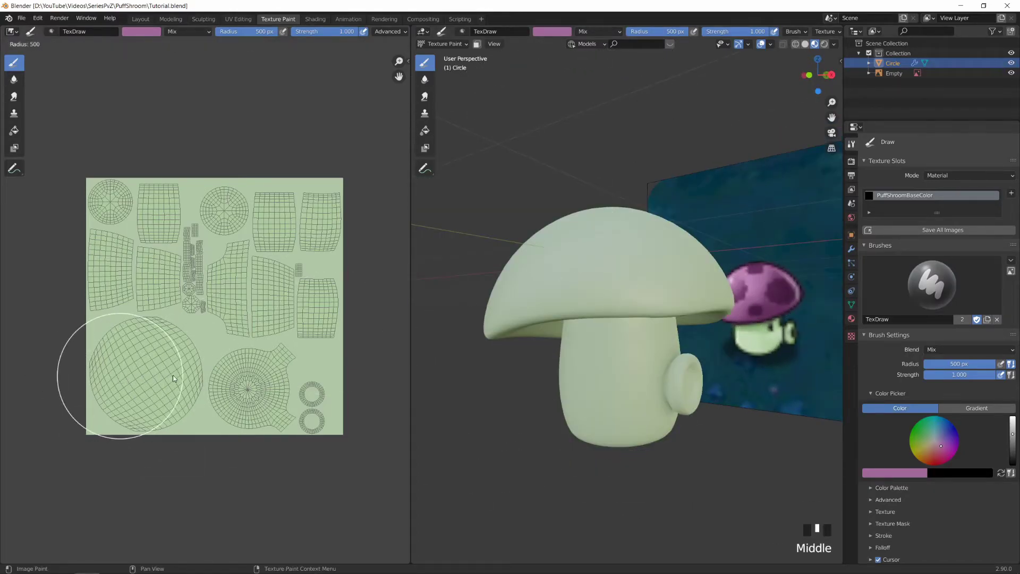
{"action": "mouse_move", "coordinate": [170, 365]}
{"action": "left_click", "coordinate": [152, 368]}
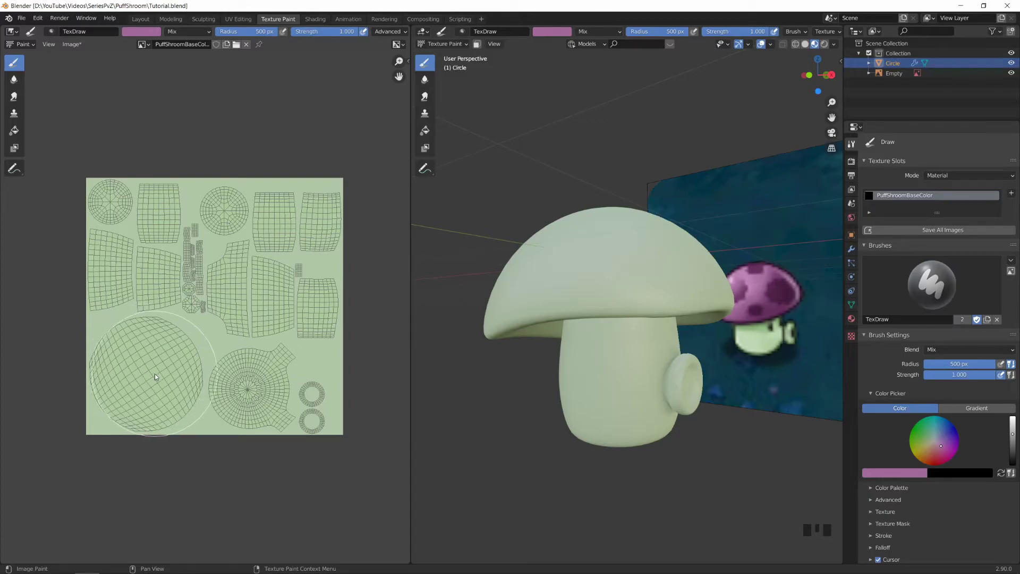
{"action": "mouse_move", "coordinate": [167, 375]}
{"action": "left_mouse_down"}
{"action": "mouse_move", "coordinate": [214, 391]}
{"action": "mouse_move", "coordinate": [225, 355]}
{"action": "mouse_move", "coordinate": [200, 338]}
{"action": "mouse_move", "coordinate": [164, 379]}
{"action": "mouse_move", "coordinate": [239, 409]}
{"action": "mouse_move", "coordinate": [154, 385]}
{"action": "mouse_move", "coordinate": [193, 374]}
{"action": "left_mouse_up"}
{"action": "key", "text": "ctrl+z"}
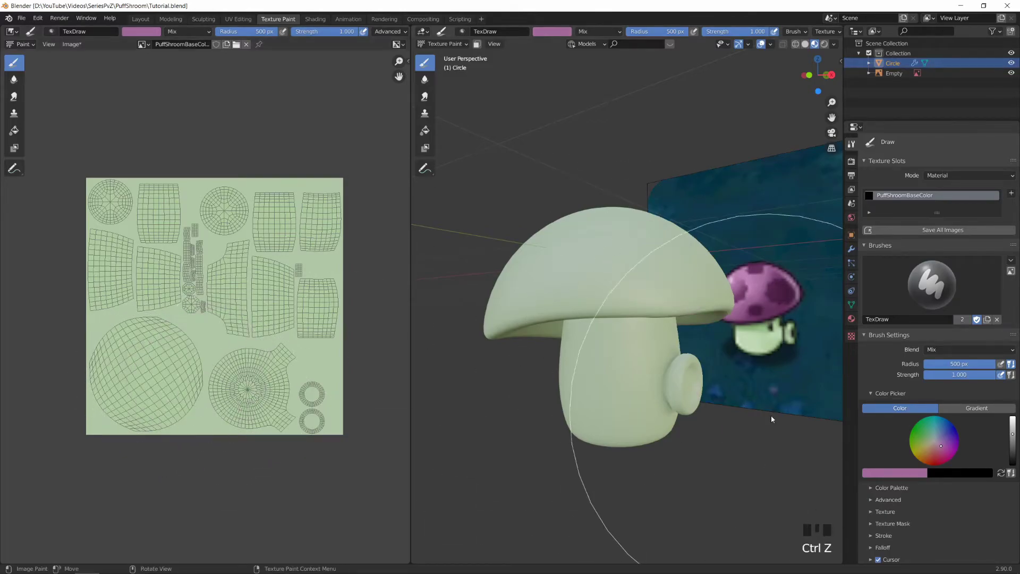
Give the brush a Constant falloff and paint a solid purple disc on the round cap island
{"action": "scroll", "coordinate": [879, 473], "scroll_direction": "down", "scroll_amount": 2}
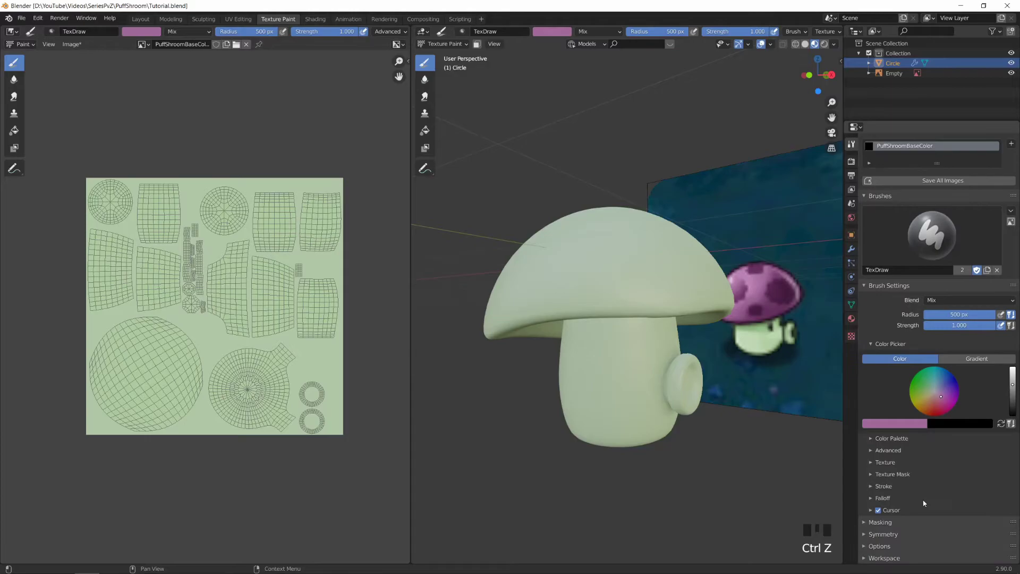
{"action": "left_click", "coordinate": [883, 497]}
{"action": "scroll", "coordinate": [884, 403], "scroll_direction": "down", "scroll_amount": 5}
{"action": "left_click", "coordinate": [903, 376]}
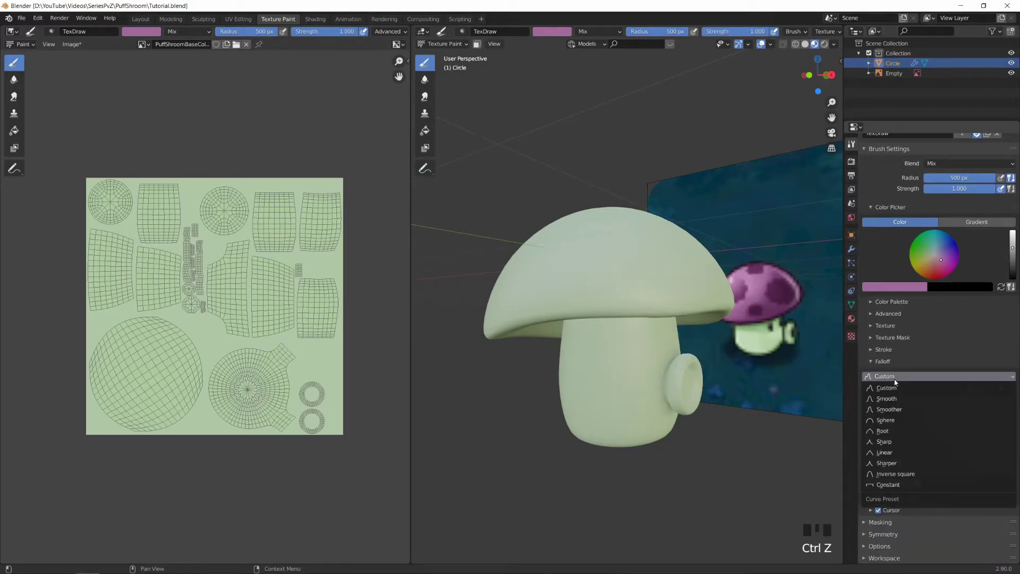
{"action": "left_click", "coordinate": [889, 485]}
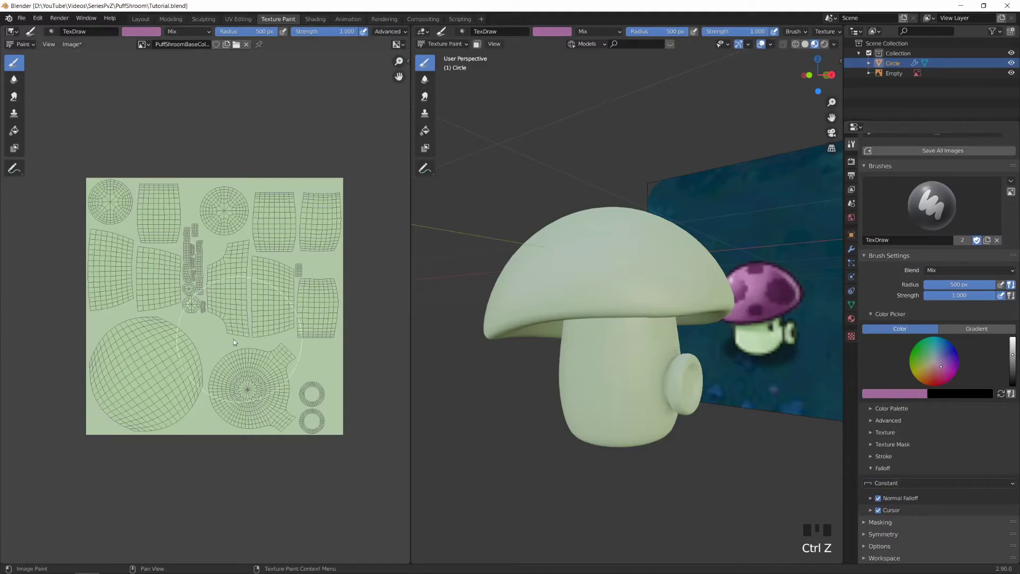
{"action": "double_click", "coordinate": [144, 375]}
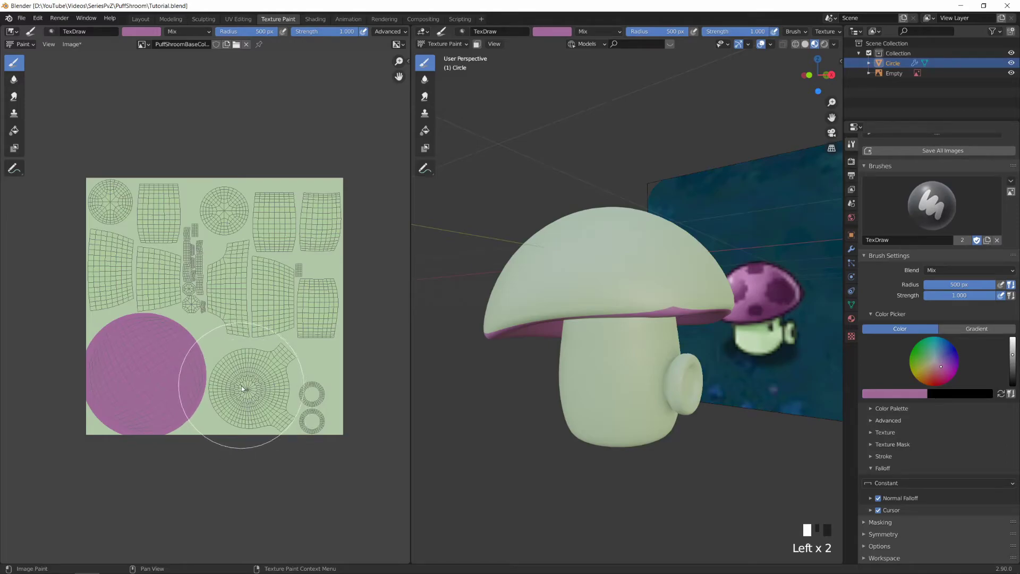
Try a 457 px purple dab on the cap island, inspect it on the model, then undo it
{"action": "scroll", "coordinate": [241, 385], "scroll_direction": "up", "scroll_amount": 3}
{"action": "middle_click_drag", "start_coordinate": [260, 391], "coordinate": [197, 302]}
{"action": "key", "text": "f"}
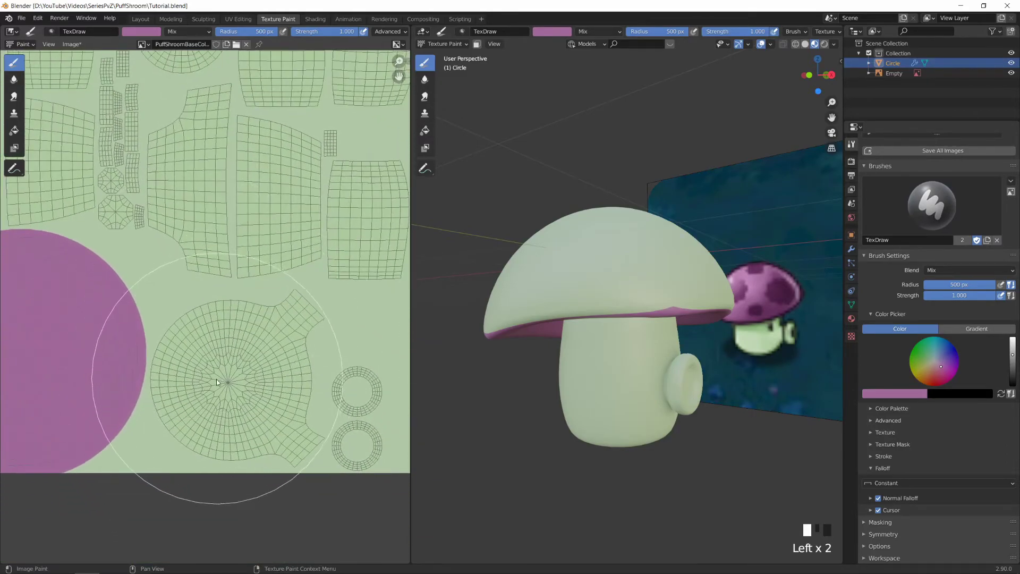
{"action": "left_click", "coordinate": [252, 385]}
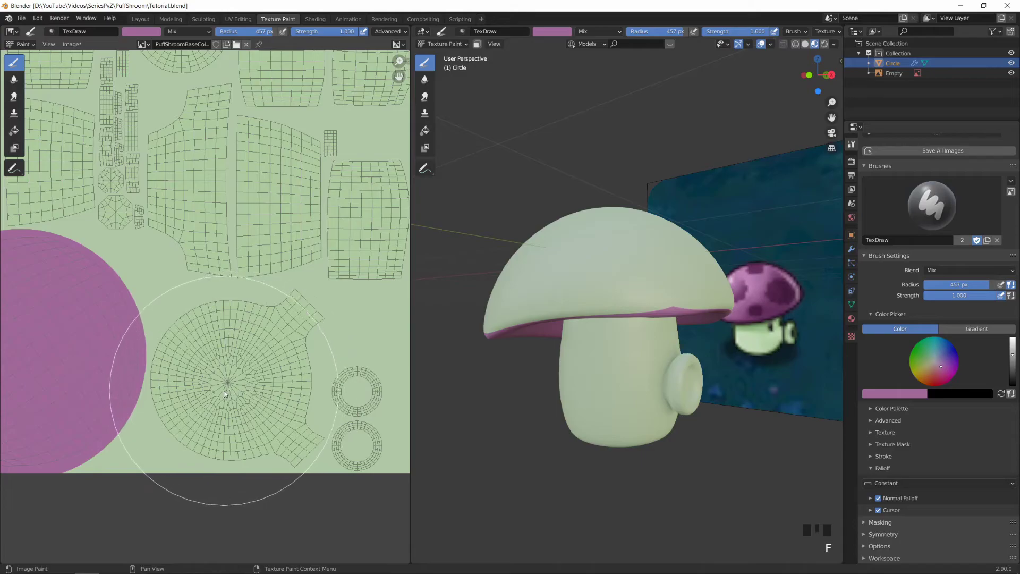
{"action": "left_click", "coordinate": [230, 386]}
{"action": "mouse_move", "coordinate": [524, 353]}
{"action": "middle_mouse_down"}
{"action": "mouse_move", "coordinate": [631, 248]}
{"action": "mouse_move", "coordinate": [558, 291]}
{"action": "middle_mouse_up"}
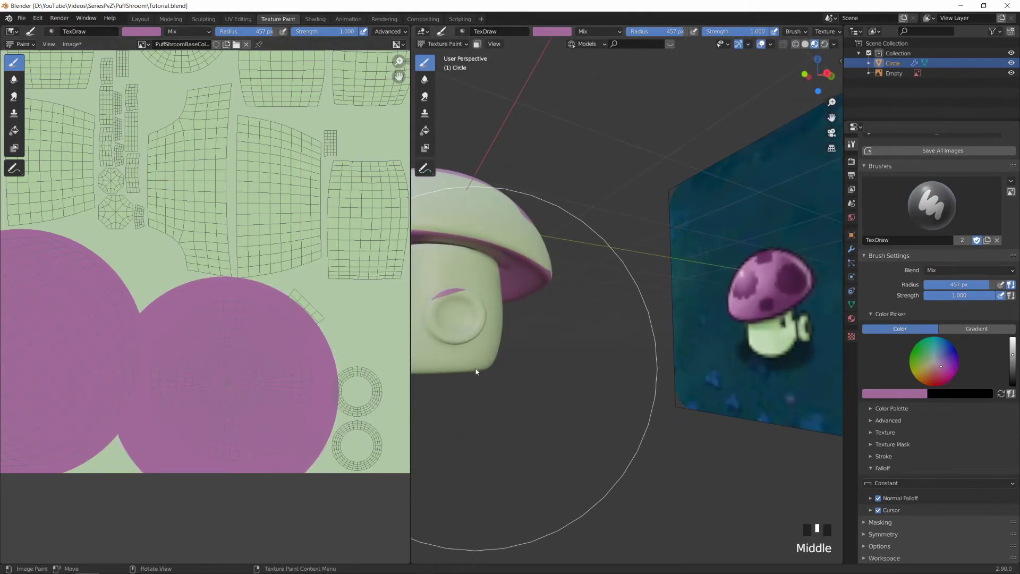
{"action": "middle_click_drag", "start_coordinate": [542, 337], "coordinate": [535, 372]}
{"action": "middle_click_drag", "start_coordinate": [478, 330], "coordinate": [514, 311]}
{"action": "scroll", "coordinate": [505, 335], "scroll_direction": "up", "scroll_amount": 6}
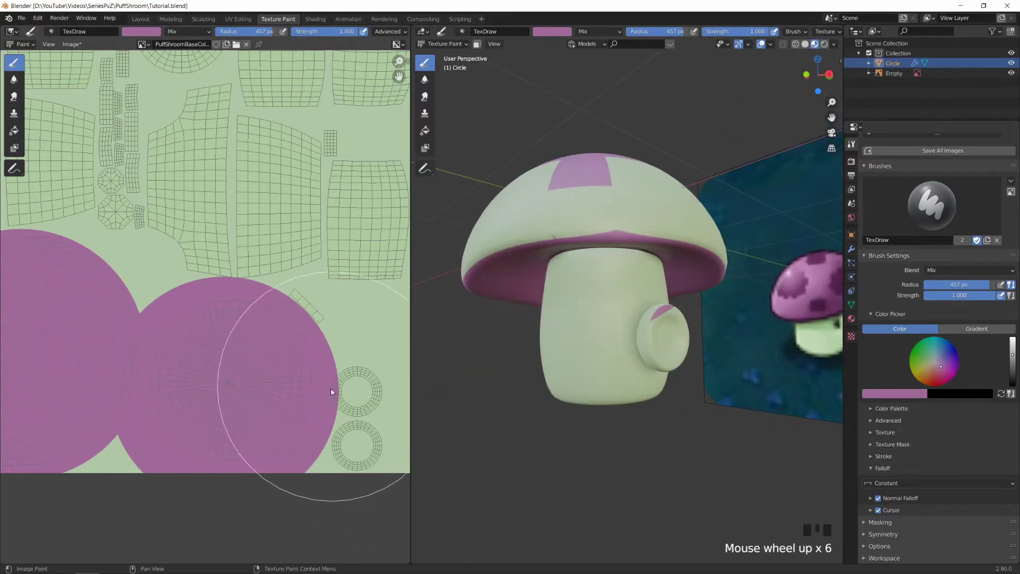
{"action": "key", "text": "ctrl+z"}
Shrink the brush to 219 px and paint purple blobs over the cap UV islands
{"action": "key", "text": "f"}
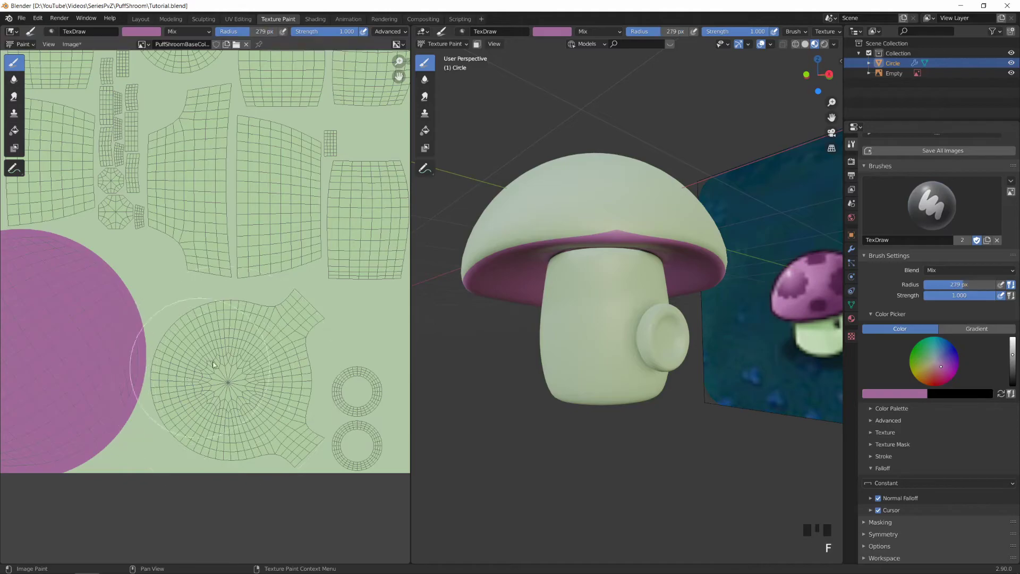
{"action": "key", "text": "f"}
{"action": "mouse_move", "coordinate": [272, 333]}
{"action": "left_mouse_down"}
{"action": "mouse_move", "coordinate": [200, 349]}
{"action": "mouse_move", "coordinate": [172, 387]}
{"action": "mouse_move", "coordinate": [234, 428]}
{"action": "mouse_move", "coordinate": [276, 433]}
{"action": "left_mouse_up"}
{"action": "left_click", "coordinate": [276, 433]}
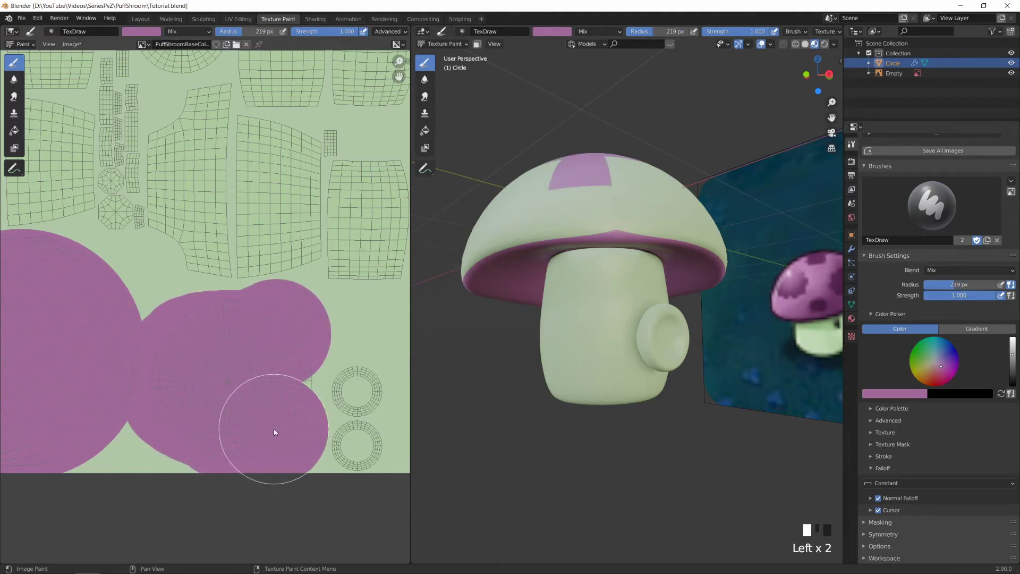
{"action": "left_click", "coordinate": [262, 409]}
{"action": "scroll", "coordinate": [273, 315], "scroll_direction": "down", "scroll_amount": 3}
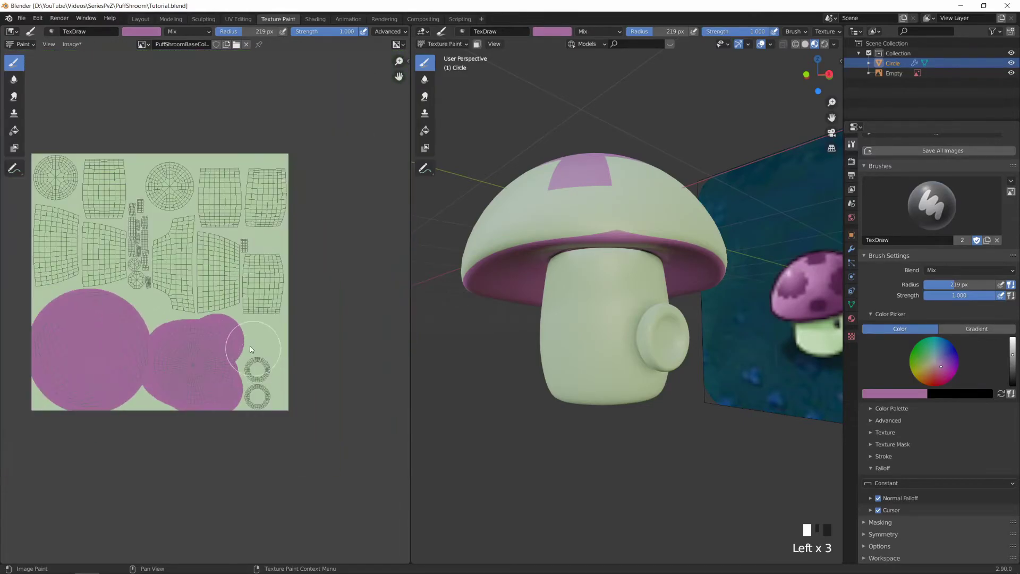
{"action": "scroll", "coordinate": [244, 344], "scroll_direction": "up", "scroll_amount": 3}
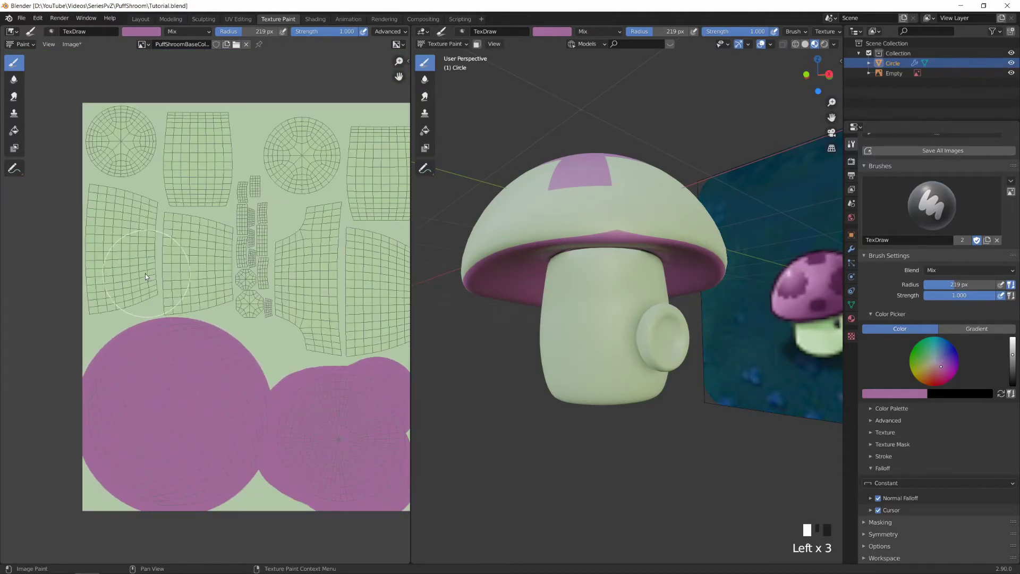
{"action": "left_click", "coordinate": [129, 262]}
{"action": "left_click", "coordinate": [184, 273]}
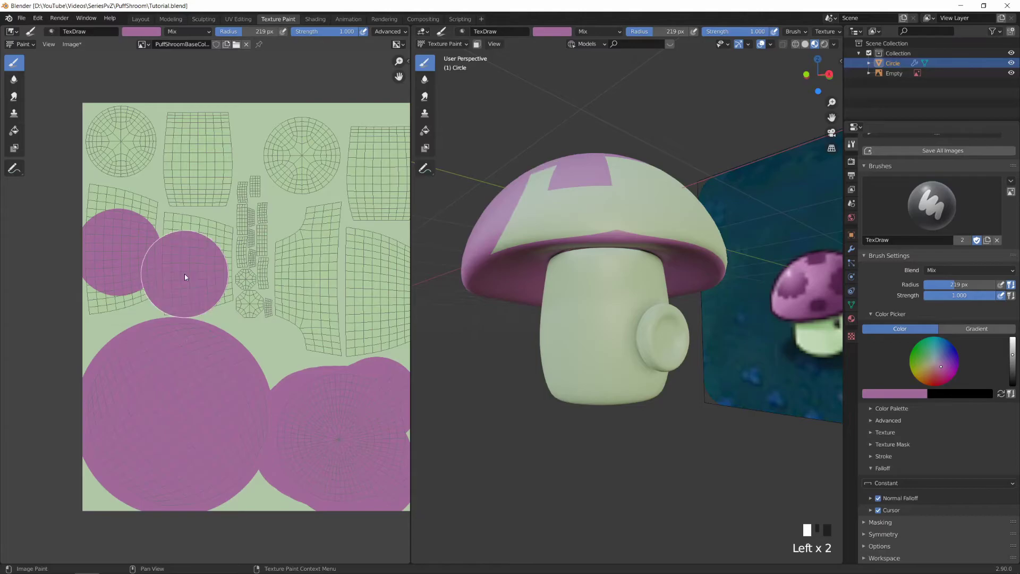
Add more purple dabs on the lower cap texture, checking under the cap
{"action": "middle_click_drag", "start_coordinate": [304, 288], "coordinate": [229, 376]}
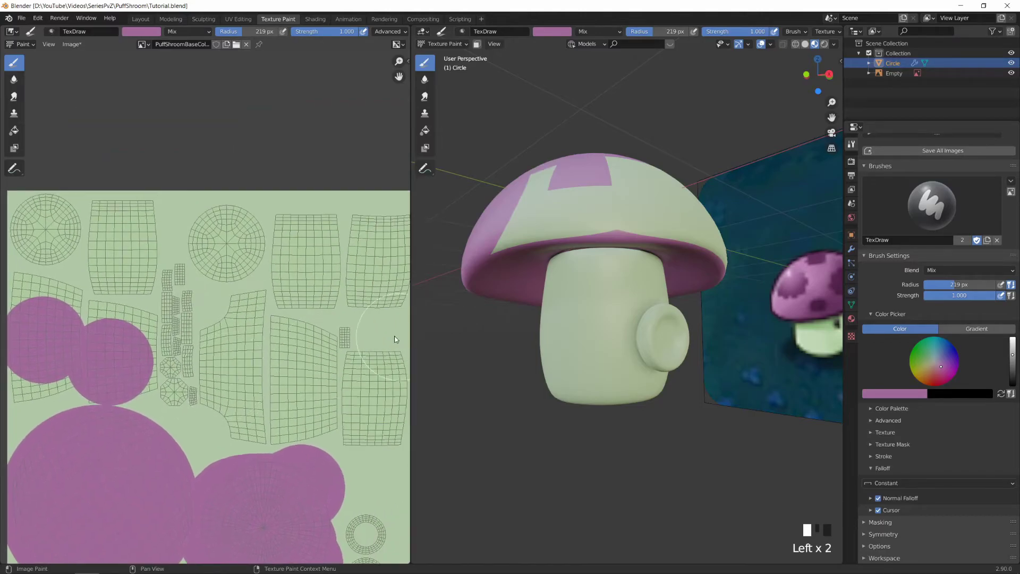
{"action": "left_click", "coordinate": [290, 381]}
{"action": "mouse_move", "coordinate": [457, 366]}
{"action": "middle_mouse_down"}
{"action": "mouse_move", "coordinate": [578, 336]}
{"action": "mouse_move", "coordinate": [520, 261]}
{"action": "mouse_move", "coordinate": [512, 331]}
{"action": "middle_mouse_up"}
{"action": "left_click", "coordinate": [245, 362]}
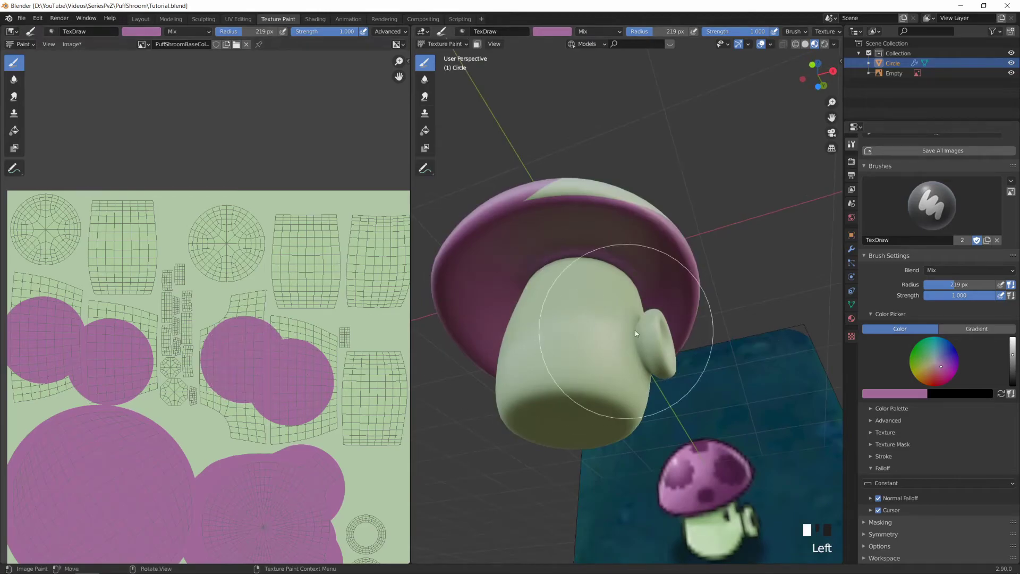
Paint purple on the right-hand cap islands, undoing dabs that tinted the stem
{"action": "middle_click_drag", "start_coordinate": [635, 330], "coordinate": [562, 386]}
{"action": "left_click", "coordinate": [372, 413]}
{"action": "middle_click_drag", "start_coordinate": [611, 345], "coordinate": [678, 310]}
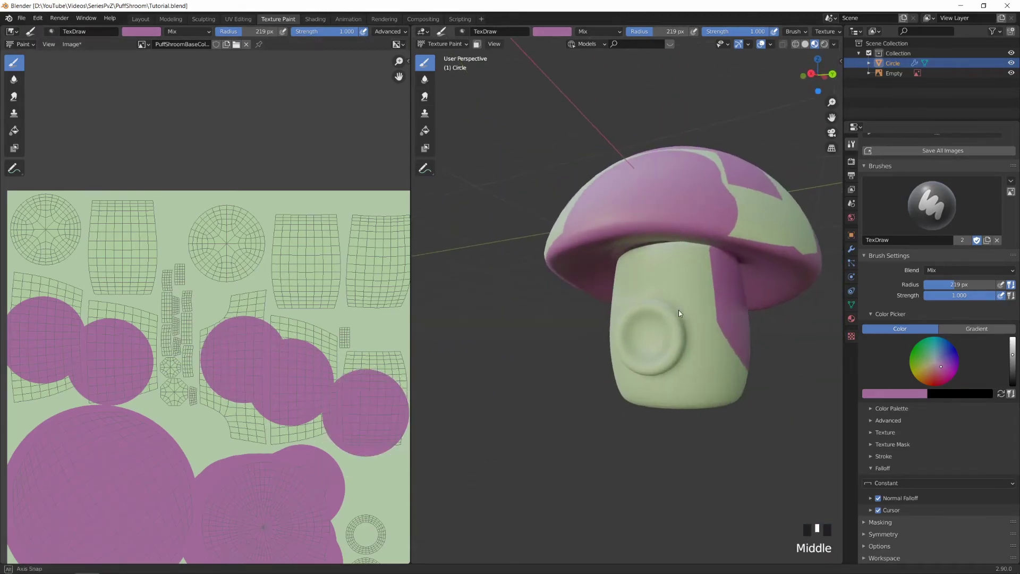
{"action": "key", "text": "ctrl+z"}
{"action": "left_click", "coordinate": [372, 254]}
{"action": "left_click", "coordinate": [336, 253]}
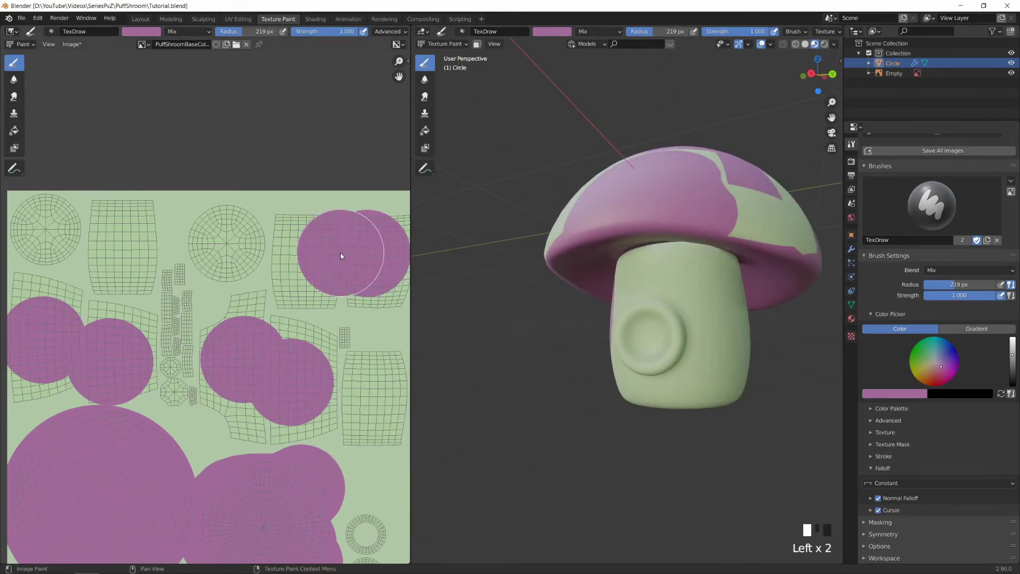
{"action": "mouse_move", "coordinate": [611, 266]}
{"action": "middle_mouse_down"}
{"action": "mouse_move", "coordinate": [674, 267]}
{"action": "mouse_move", "coordinate": [557, 257]}
{"action": "mouse_move", "coordinate": [526, 275]}
{"action": "middle_mouse_up"}
{"action": "key", "text": "ctrl+z"}
{"action": "key", "text": "ctrl+z"}
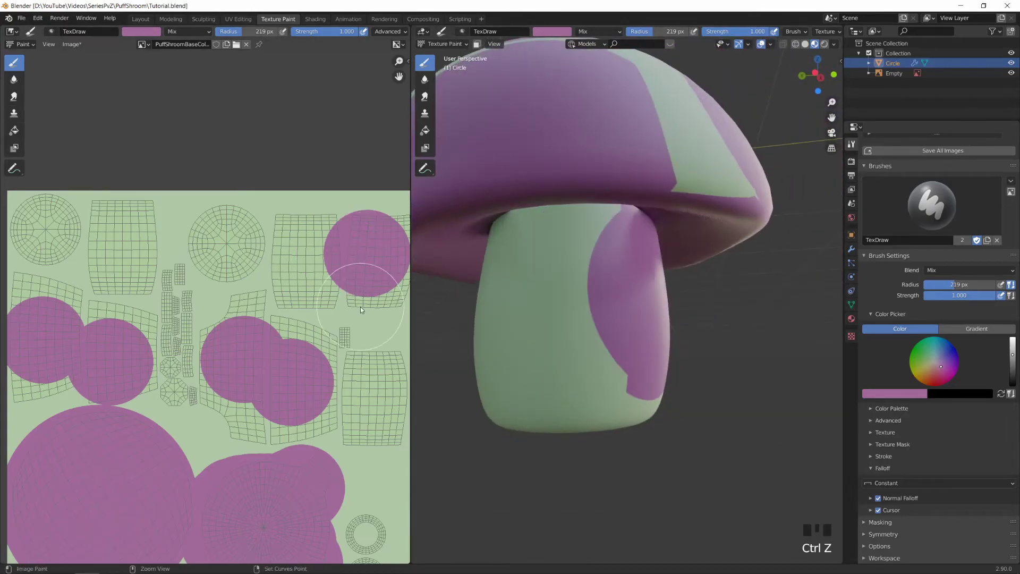
{"action": "left_click", "coordinate": [301, 277]}
{"action": "key", "text": "ctrl+z"}
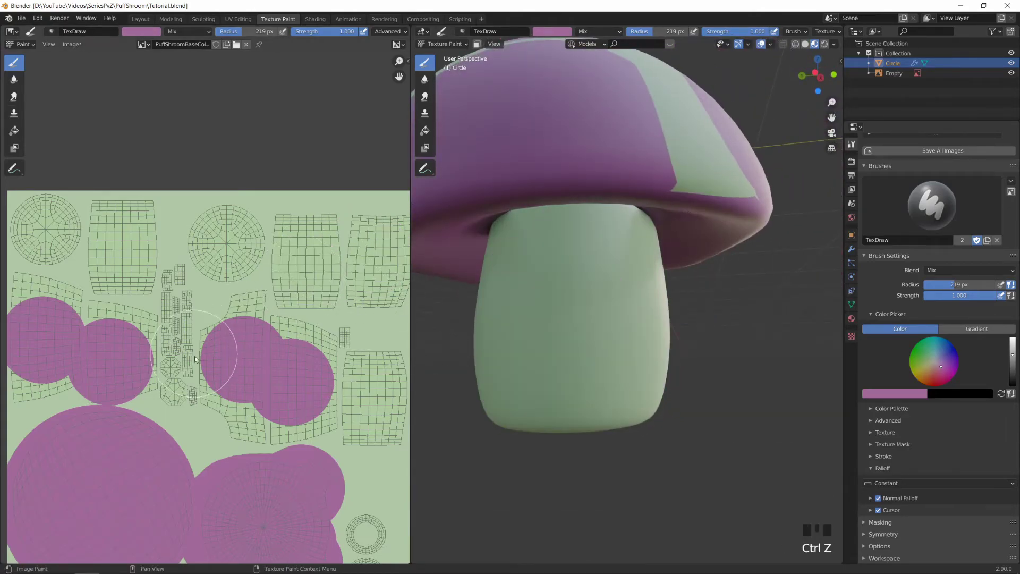
{"action": "scroll", "coordinate": [194, 356], "scroll_direction": "down", "scroll_amount": 3}
{"action": "scroll", "coordinate": [202, 358], "scroll_direction": "up", "scroll_amount": 3}
Fill the left cap UV islands with purple
{"action": "middle_click_drag", "start_coordinate": [113, 355], "coordinate": [211, 352]}
{"action": "scroll", "coordinate": [211, 352], "scroll_direction": "up", "scroll_amount": 3}
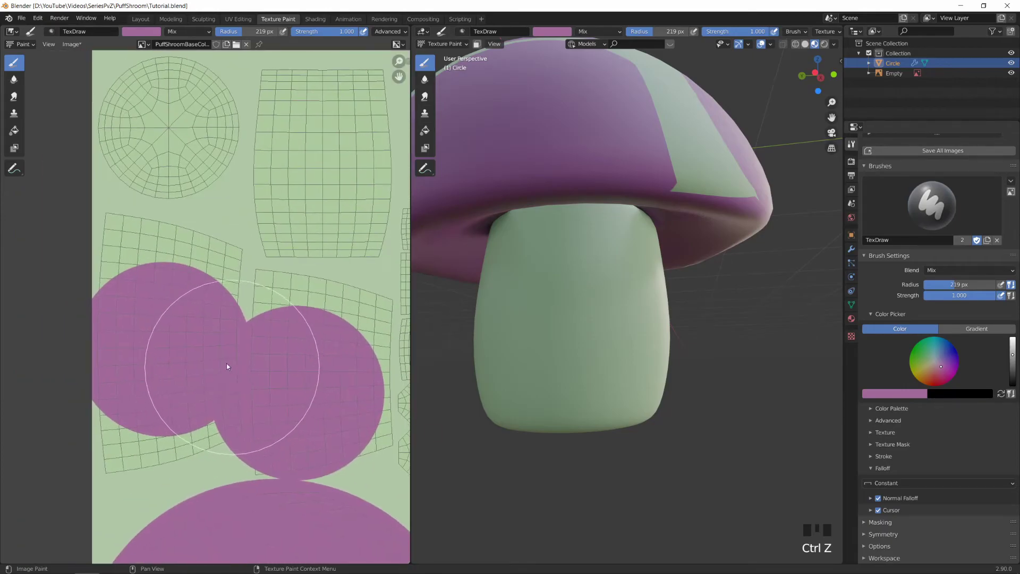
{"action": "left_click", "coordinate": [171, 312]}
{"action": "left_click", "coordinate": [171, 335]}
{"action": "left_click", "coordinate": [172, 377]}
{"action": "left_click", "coordinate": [175, 417]}
{"action": "scroll", "coordinate": [175, 417], "scroll_direction": "up", "scroll_amount": 2}
{"action": "left_click", "coordinate": [229, 410]}
{"action": "left_click", "coordinate": [230, 410]}
At a 123 px brush, paint purple along the island's upper and right edges
{"action": "key", "text": "f"}
{"action": "left_click", "coordinate": [228, 369]}
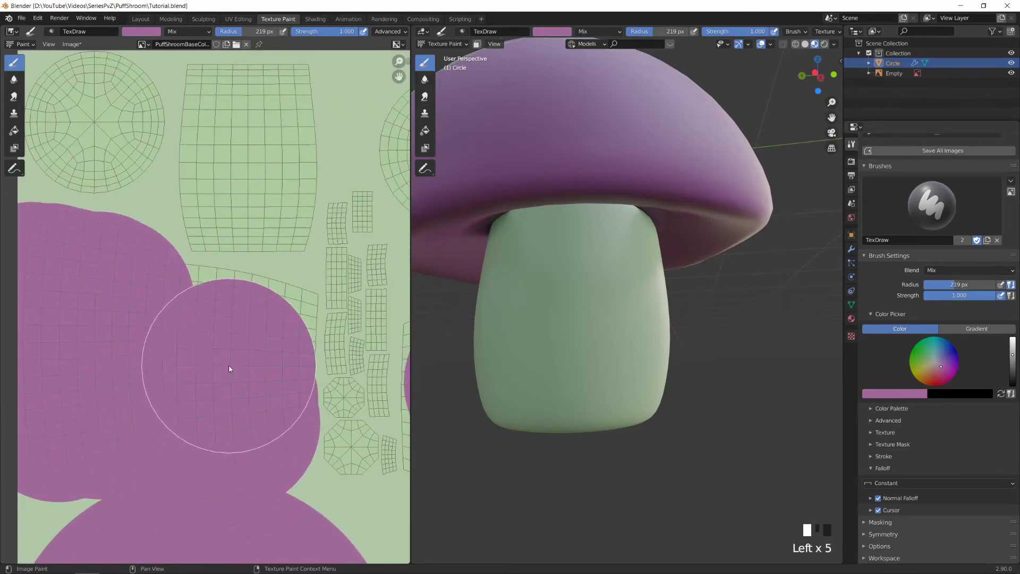
{"action": "key", "text": "ctrl+z"}
{"action": "left_click", "coordinate": [241, 345]}
{"action": "left_click", "coordinate": [269, 316]}
{"action": "left_click", "coordinate": [272, 339]}
{"action": "left_click", "coordinate": [272, 351]}
{"action": "left_click", "coordinate": [272, 372]}
{"action": "left_click", "coordinate": [273, 390]}
{"action": "left_click", "coordinate": [287, 409]}
{"action": "left_click", "coordinate": [300, 424]}
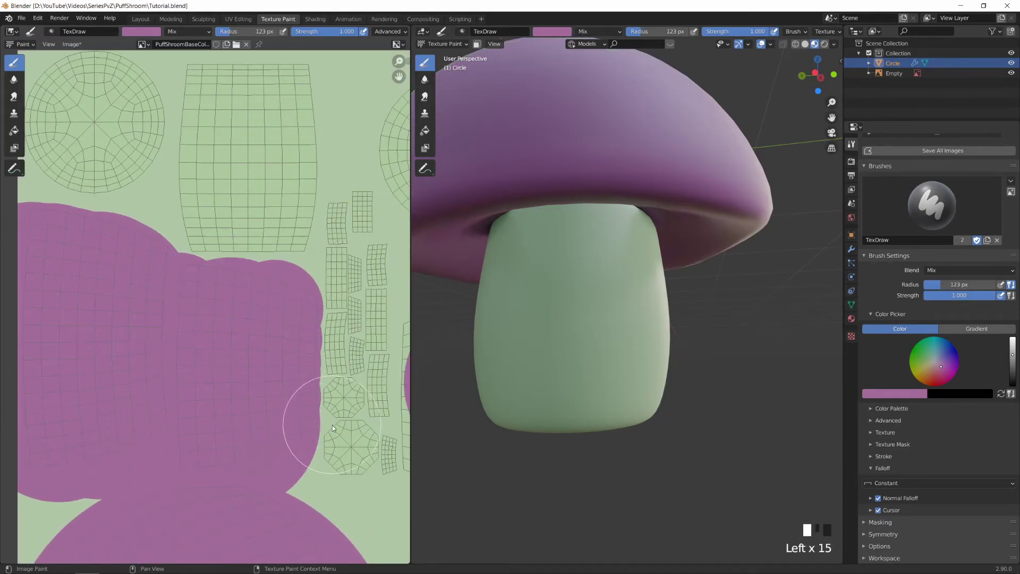
{"action": "scroll", "coordinate": [300, 424], "scroll_direction": "down", "scroll_amount": 3}
{"action": "scroll", "coordinate": [206, 314], "scroll_direction": "up", "scroll_amount": 4}
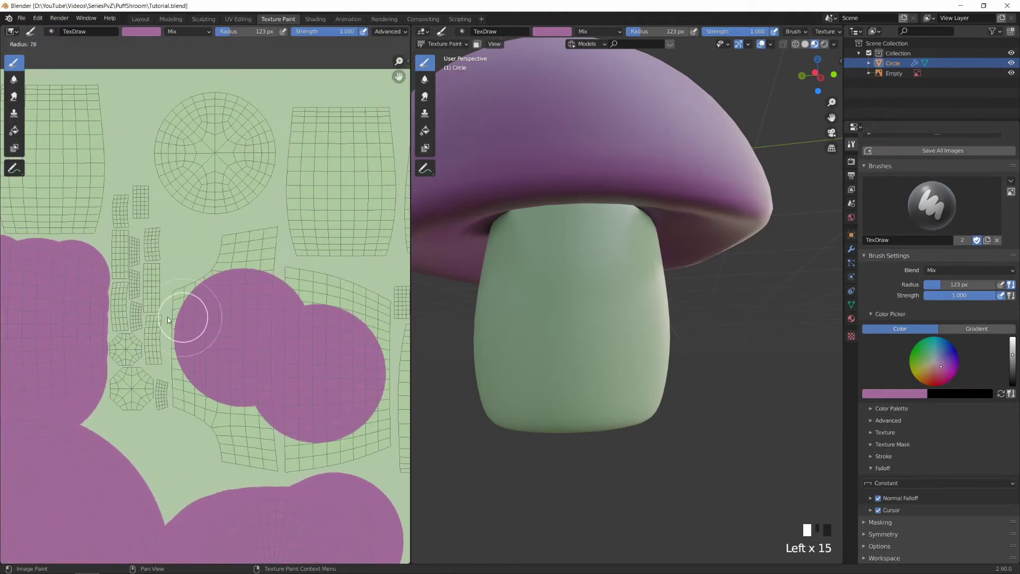
Shrink the brush to 34 px and paint thin purple strokes filling island-edge gaps
{"action": "key", "text": "f"}
{"action": "left_click", "coordinate": [257, 262]}
{"action": "mouse_move", "coordinate": [293, 214]}
{"action": "left_mouse_down"}
{"action": "mouse_move", "coordinate": [244, 229]}
{"action": "mouse_move", "coordinate": [171, 352]}
{"action": "mouse_move", "coordinate": [216, 471]}
{"action": "mouse_move", "coordinate": [272, 498]}
{"action": "left_mouse_up"}
{"action": "scroll", "coordinate": [196, 414], "scroll_direction": "up", "scroll_amount": 2}
{"action": "left_click_drag", "start_coordinate": [198, 288], "coordinate": [314, 318]}
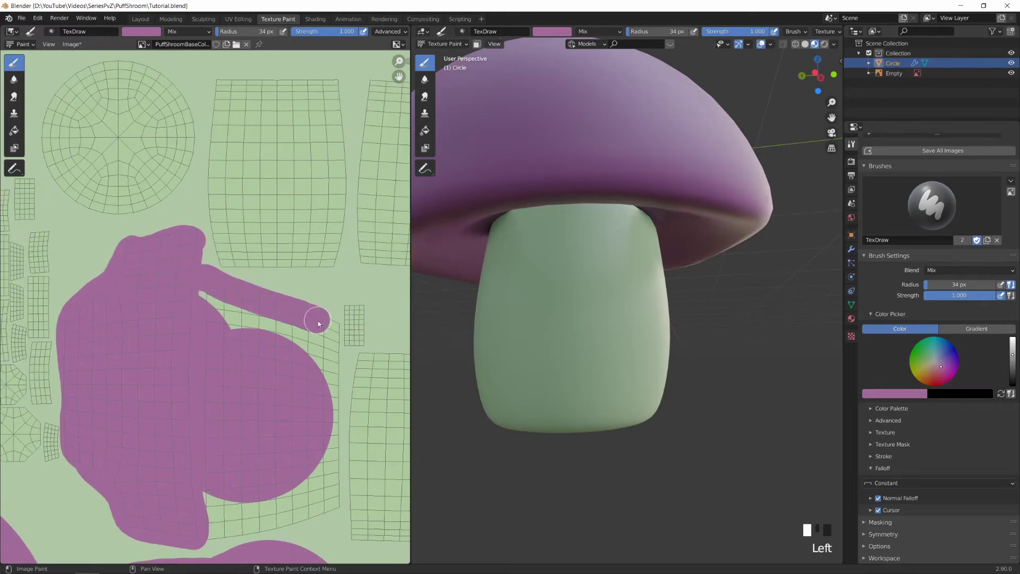
{"action": "key", "text": "ctrl+z"}
{"action": "scroll", "coordinate": [310, 311], "scroll_direction": "up", "scroll_amount": 2}
{"action": "mouse_move", "coordinate": [281, 250]}
{"action": "left_mouse_down"}
{"action": "mouse_move", "coordinate": [204, 230]}
{"action": "mouse_move", "coordinate": [296, 323]}
{"action": "mouse_move", "coordinate": [291, 474]}
{"action": "mouse_move", "coordinate": [266, 466]}
{"action": "left_mouse_up"}
{"action": "scroll", "coordinate": [241, 331], "scroll_direction": "down", "scroll_amount": 6}
Orbit to view the whole mushroom and centre the view on the reference poster
{"action": "middle_click_drag", "start_coordinate": [627, 297], "coordinate": [661, 291]}
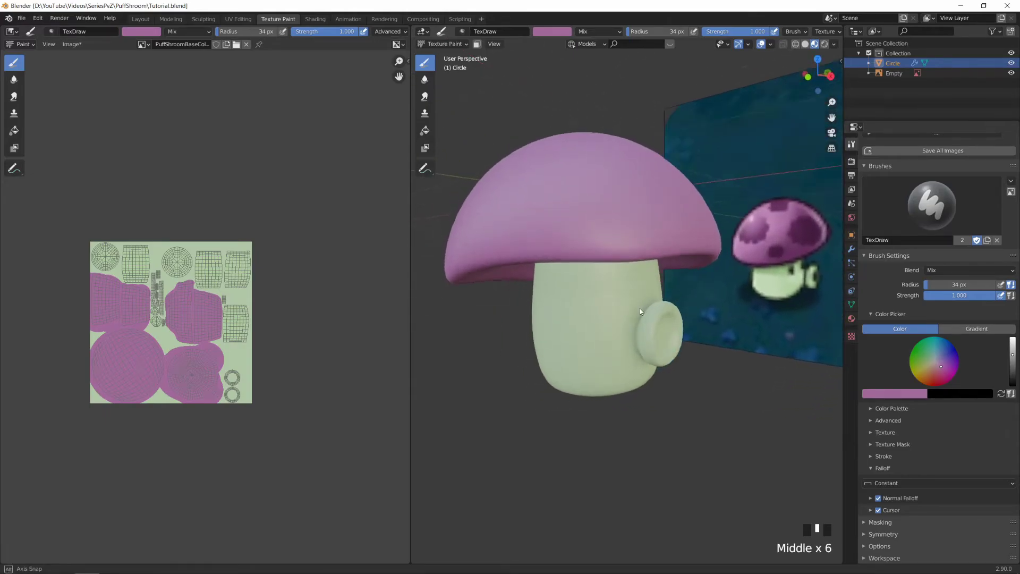
{"action": "scroll", "coordinate": [660, 289], "scroll_direction": "down", "scroll_amount": 3}
{"action": "middle_click", "coordinate": [754, 234], "text": "alt"}
{"action": "scroll", "coordinate": [747, 237], "scroll_direction": "up", "scroll_amount": 3}
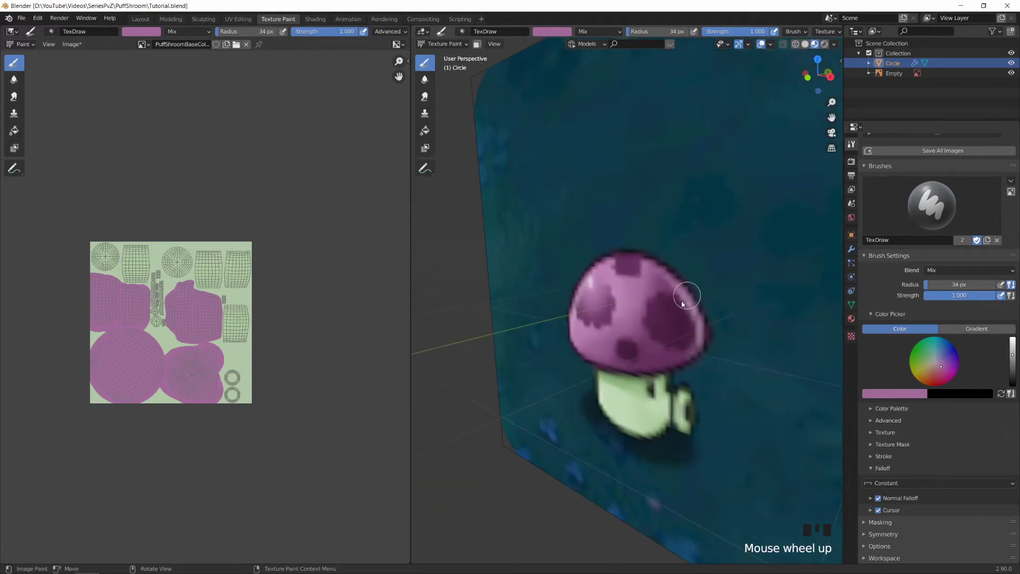
Sample the reference's dark purple and test spots on the cap, undoing them
{"action": "key", "text": "s"}
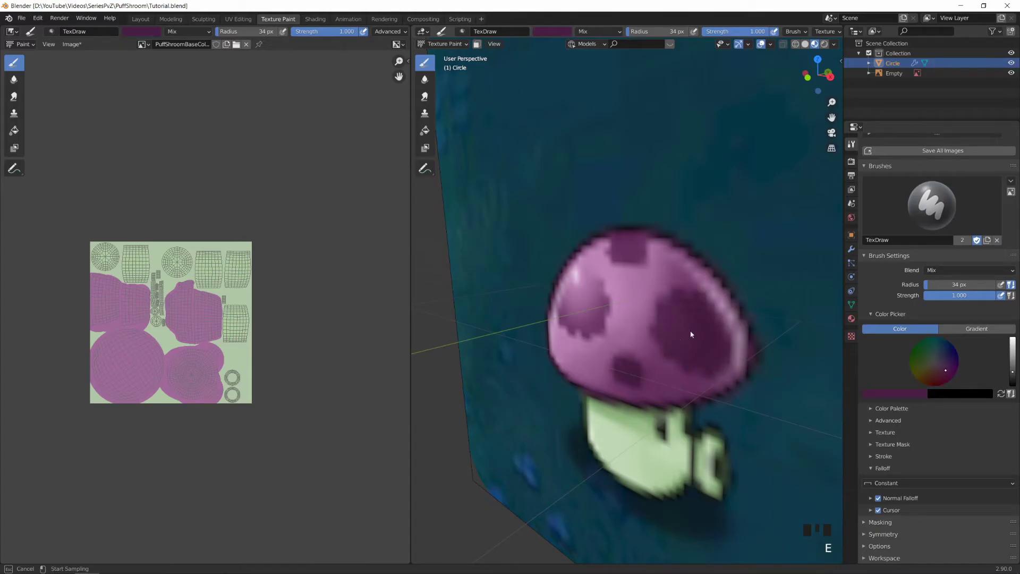
{"action": "scroll", "coordinate": [676, 353], "scroll_direction": "down", "scroll_amount": 7}
{"action": "middle_click_drag", "start_coordinate": [677, 353], "coordinate": [669, 327], "text": "shift"}
{"action": "scroll", "coordinate": [636, 354], "scroll_direction": "down", "scroll_amount": 3}
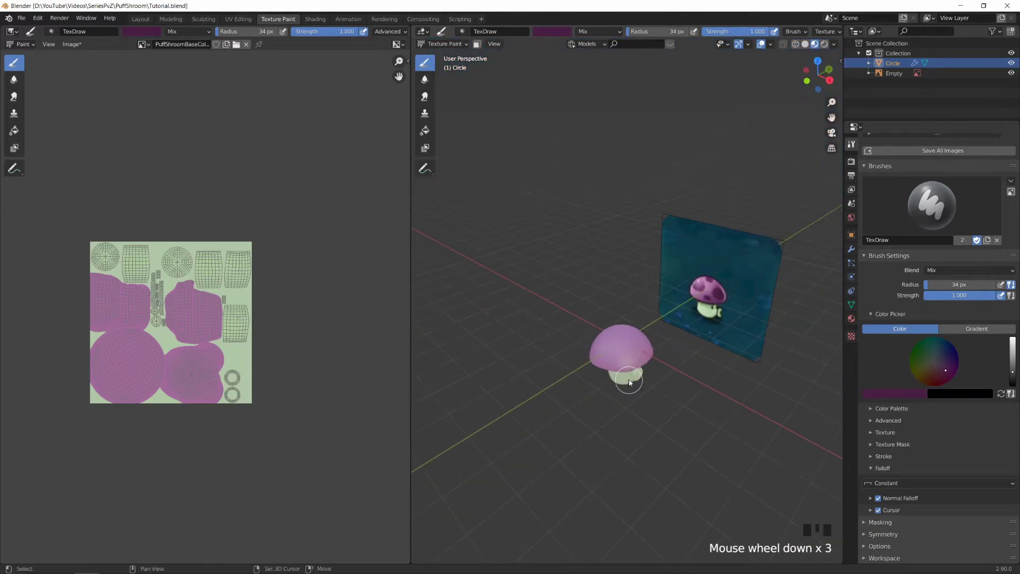
{"action": "mouse_move", "coordinate": [635, 355]}
{"action": "middle_mouse_down", "text": "shift"}
{"action": "mouse_move", "coordinate": [627, 289]}
{"action": "mouse_move", "coordinate": [635, 342]}
{"action": "middle_mouse_up", "text": "shift"}
{"action": "scroll", "coordinate": [628, 288], "scroll_direction": "up", "scroll_amount": 8}
{"action": "scroll", "coordinate": [636, 339], "scroll_direction": "down", "scroll_amount": 4}
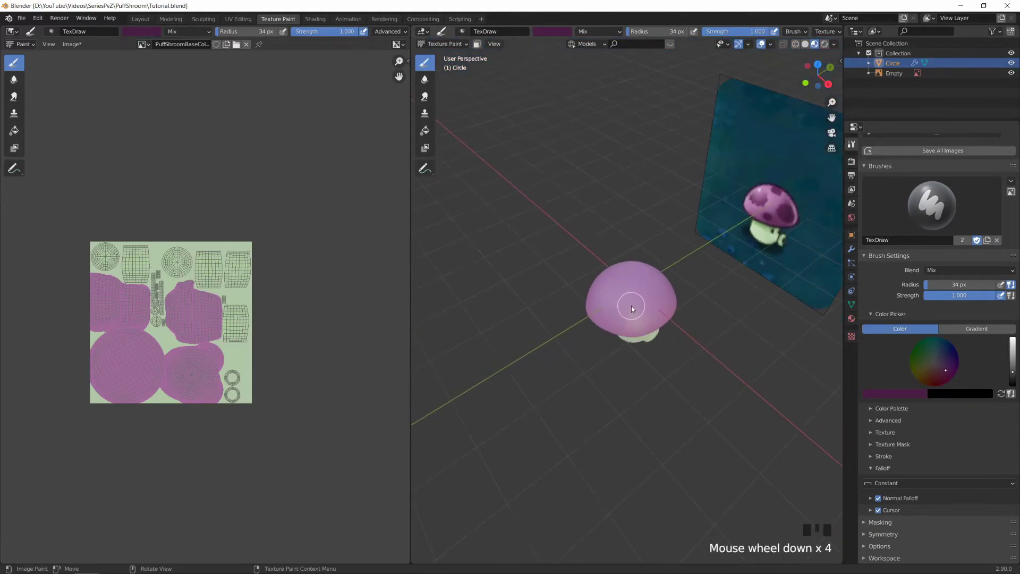
{"action": "scroll", "coordinate": [651, 301], "scroll_direction": "up", "scroll_amount": 6}
{"action": "left_click", "coordinate": [639, 313]}
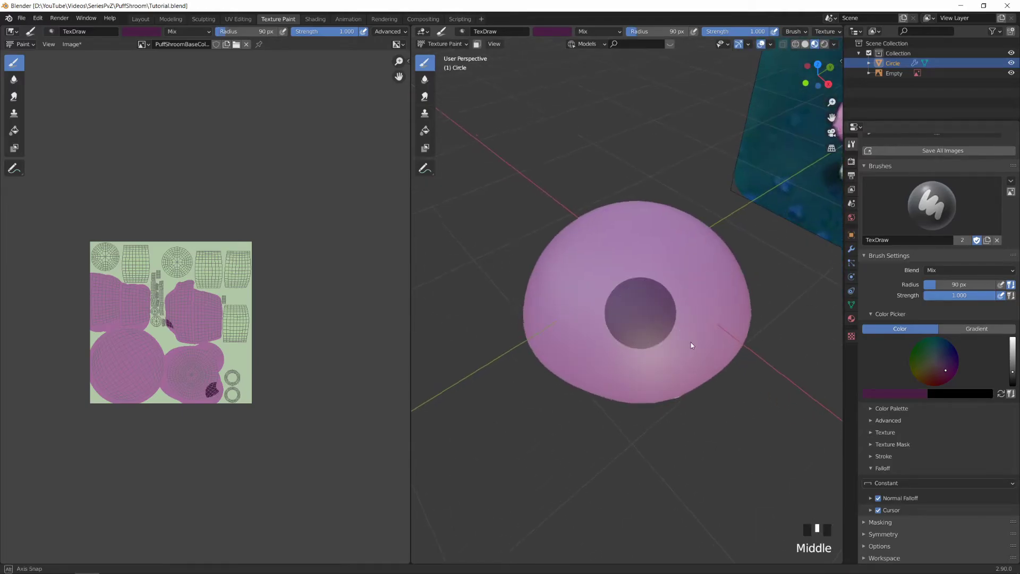
{"action": "mouse_move", "coordinate": [691, 342]}
{"action": "middle_mouse_down"}
{"action": "mouse_move", "coordinate": [721, 290]}
{"action": "mouse_move", "coordinate": [699, 316]}
{"action": "mouse_move", "coordinate": [709, 298]}
{"action": "mouse_move", "coordinate": [661, 334]}
{"action": "mouse_move", "coordinate": [668, 291]}
{"action": "mouse_move", "coordinate": [656, 348]}
{"action": "mouse_move", "coordinate": [667, 342]}
{"action": "mouse_move", "coordinate": [591, 341]}
{"action": "middle_mouse_up"}
{"action": "key", "text": "ctrl+z"}
{"action": "left_click", "coordinate": [639, 311]}
{"action": "key", "text": "ctrl+z"}
Paint dark purple spots at a 105 px radius, then smaller ones at 41 px
{"action": "key", "text": "f"}
{"action": "left_click", "coordinate": [652, 344]}
{"action": "left_click", "coordinate": [664, 345]}
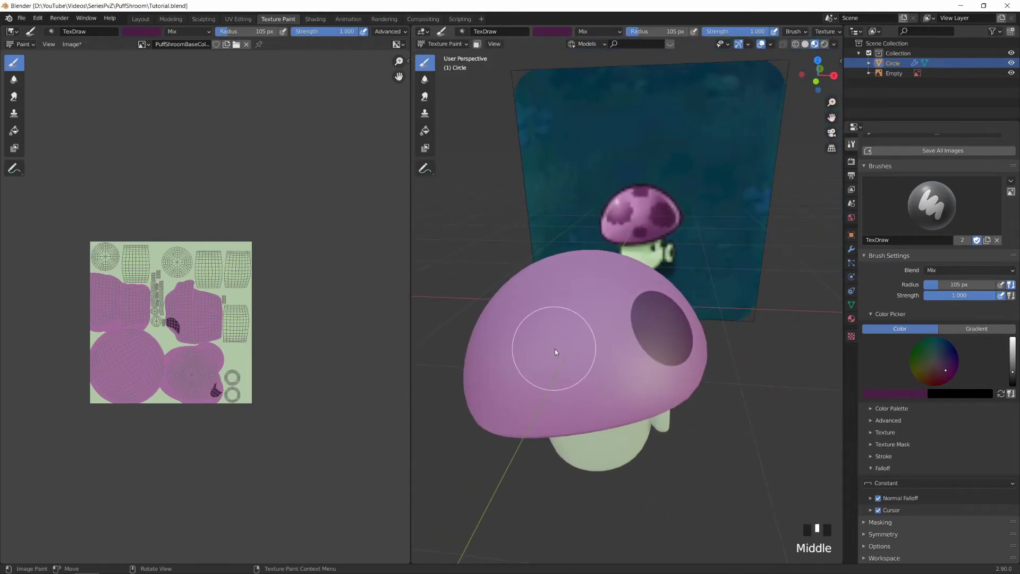
{"action": "key", "text": "f"}
{"action": "key", "text": "f"}
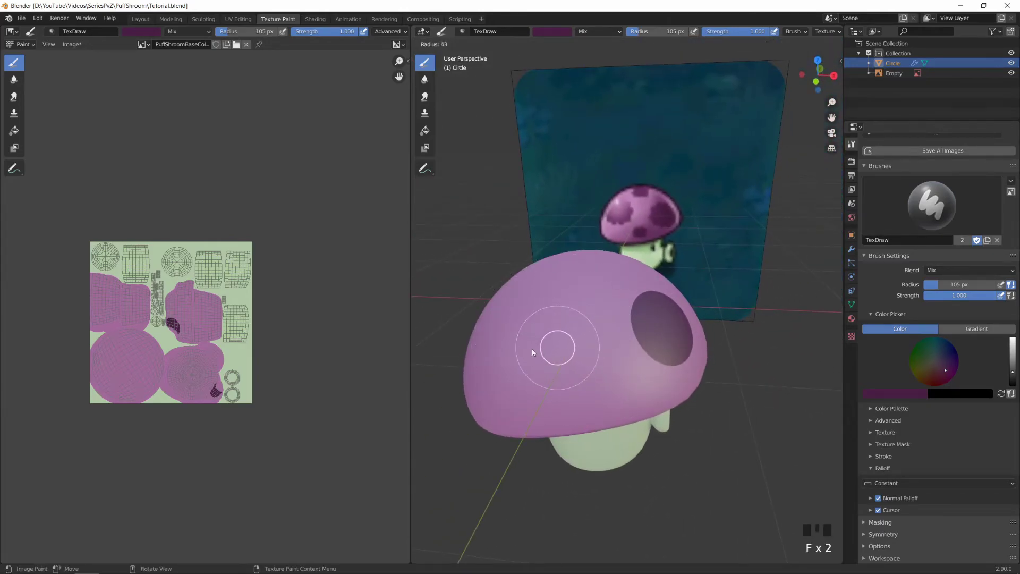
{"action": "left_click", "coordinate": [531, 349]}
{"action": "left_click", "coordinate": [596, 392]}
{"action": "mouse_move", "coordinate": [591, 359]}
{"action": "middle_mouse_down"}
{"action": "mouse_move", "coordinate": [595, 391]}
{"action": "mouse_move", "coordinate": [667, 381]}
{"action": "middle_mouse_up"}
{"action": "scroll", "coordinate": [596, 391], "scroll_direction": "up", "scroll_amount": 4}
{"action": "scroll", "coordinate": [599, 365], "scroll_direction": "down", "scroll_amount": 5}
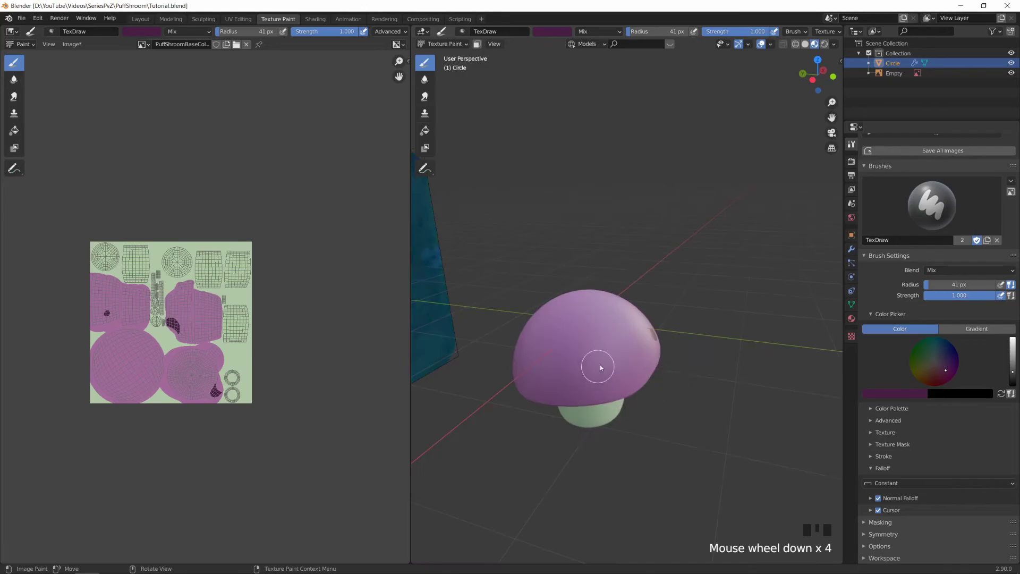
{"action": "left_click", "coordinate": [642, 346]}
{"action": "mouse_move", "coordinate": [603, 357]}
{"action": "middle_mouse_down"}
{"action": "mouse_move", "coordinate": [642, 346]}
{"action": "mouse_move", "coordinate": [629, 364]}
{"action": "mouse_move", "coordinate": [642, 342]}
{"action": "mouse_move", "coordinate": [646, 378]}
{"action": "mouse_move", "coordinate": [647, 324]}
{"action": "mouse_move", "coordinate": [644, 375]}
{"action": "mouse_move", "coordinate": [614, 369]}
{"action": "mouse_move", "coordinate": [700, 374]}
{"action": "mouse_move", "coordinate": [591, 356]}
{"action": "mouse_move", "coordinate": [683, 387]}
{"action": "mouse_move", "coordinate": [637, 378]}
{"action": "mouse_move", "coordinate": [610, 306]}
{"action": "middle_mouse_up"}
{"action": "left_click", "coordinate": [646, 378]}
Add a small 31 px spot on the cap, then set the brush to 52 px
{"action": "key", "text": "f"}
{"action": "left_click", "coordinate": [648, 345]}
{"action": "left_click", "coordinate": [683, 387]}
{"action": "key", "text": "f"}
{"action": "left_click", "coordinate": [611, 306]}
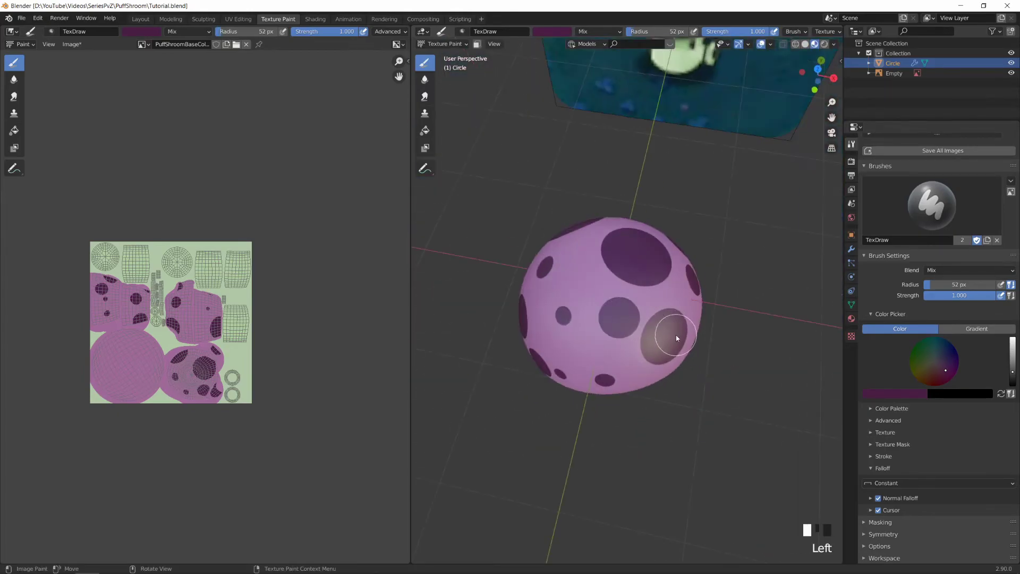
{"action": "mouse_move", "coordinate": [674, 336]}
{"action": "middle_mouse_down"}
{"action": "mouse_move", "coordinate": [617, 289]}
{"action": "mouse_move", "coordinate": [693, 341]}
{"action": "mouse_move", "coordinate": [644, 311]}
{"action": "mouse_move", "coordinate": [664, 318]}
{"action": "mouse_move", "coordinate": [623, 316]}
{"action": "mouse_move", "coordinate": [706, 348]}
{"action": "mouse_move", "coordinate": [658, 319]}
{"action": "middle_mouse_up"}
{"action": "scroll", "coordinate": [710, 350], "scroll_direction": "down", "scroll_amount": 1}
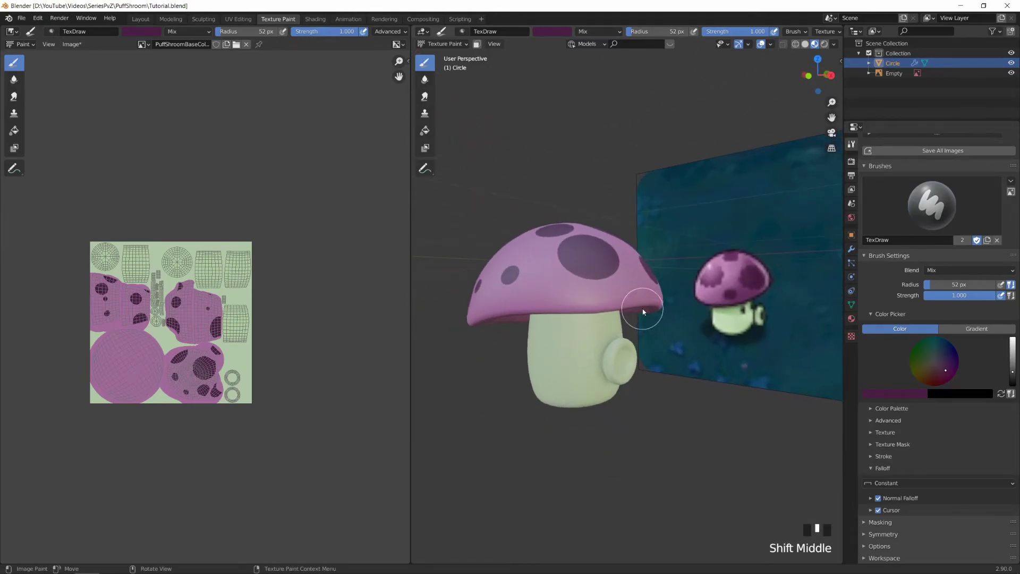
From the right view, set the brush falloff preset to Sphere and undo a test dab
{"action": "key", "text": "KP_3"}
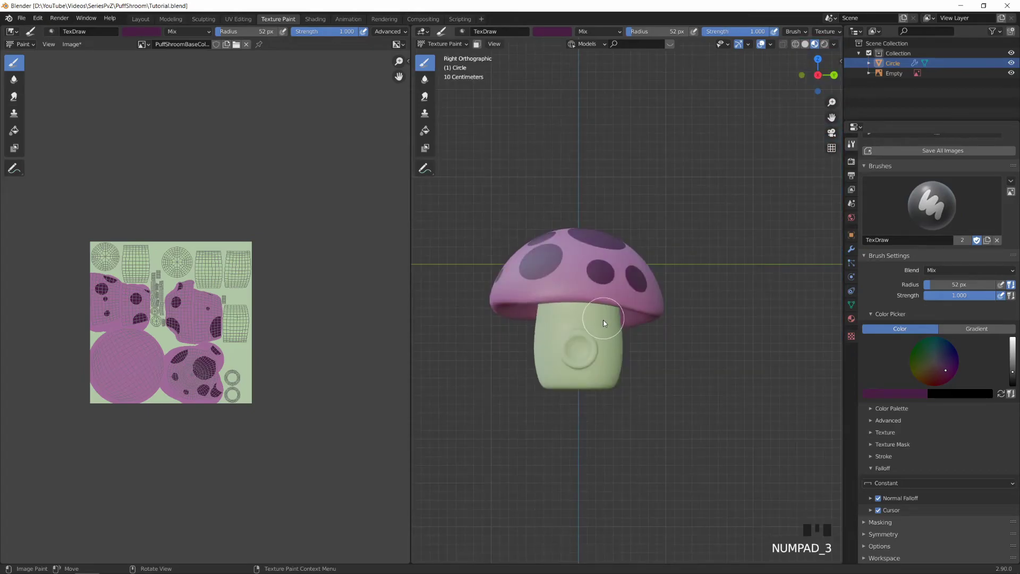
{"action": "scroll", "coordinate": [596, 325], "scroll_direction": "up", "scroll_amount": 4}
{"action": "middle_click_drag", "start_coordinate": [595, 325], "coordinate": [595, 312], "text": "shift"}
{"action": "scroll", "coordinate": [611, 317], "scroll_direction": "up", "scroll_amount": 2}
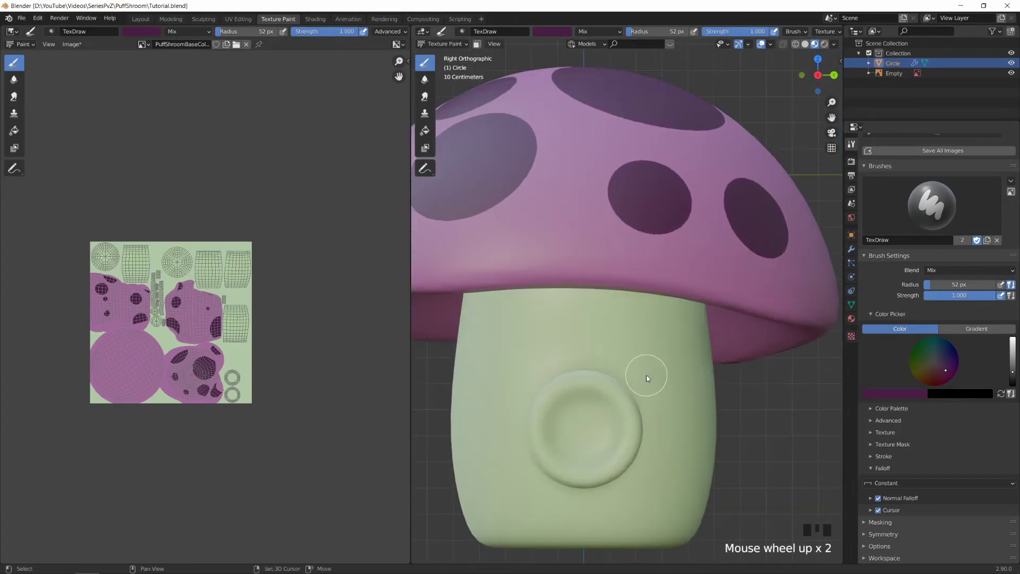
{"action": "left_click", "coordinate": [897, 484]}
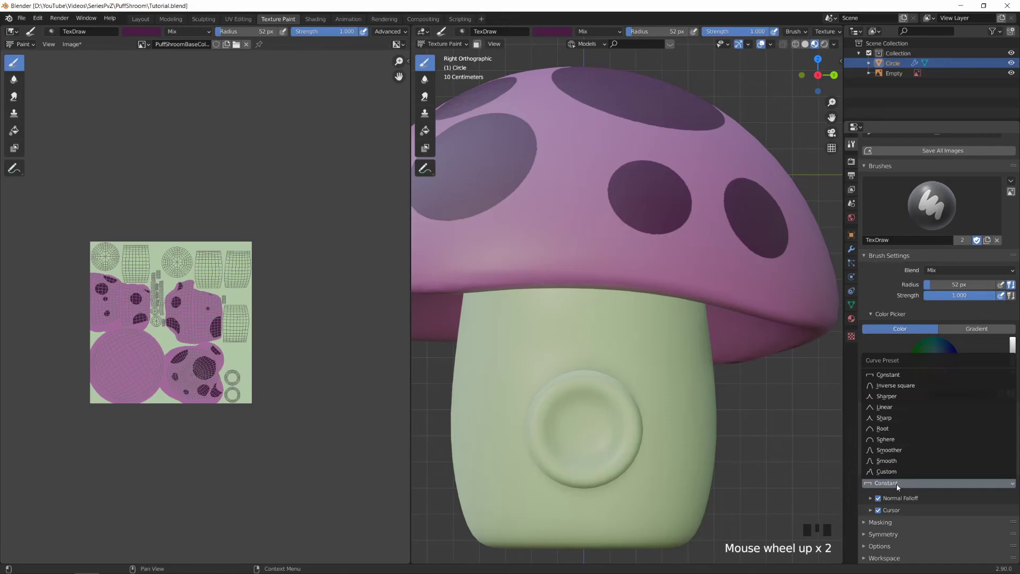
{"action": "left_click", "coordinate": [883, 438]}
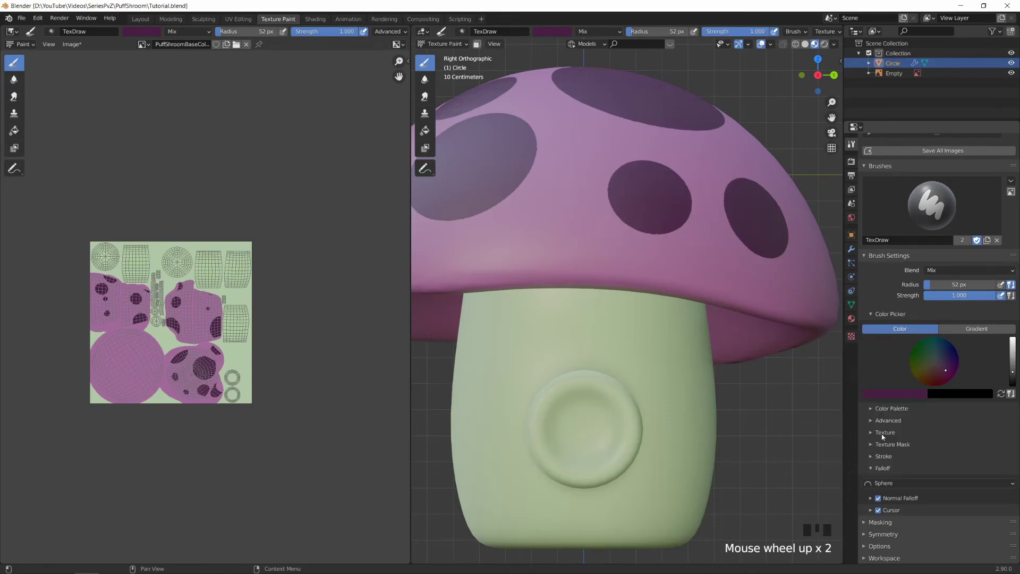
{"action": "left_click", "coordinate": [625, 340]}
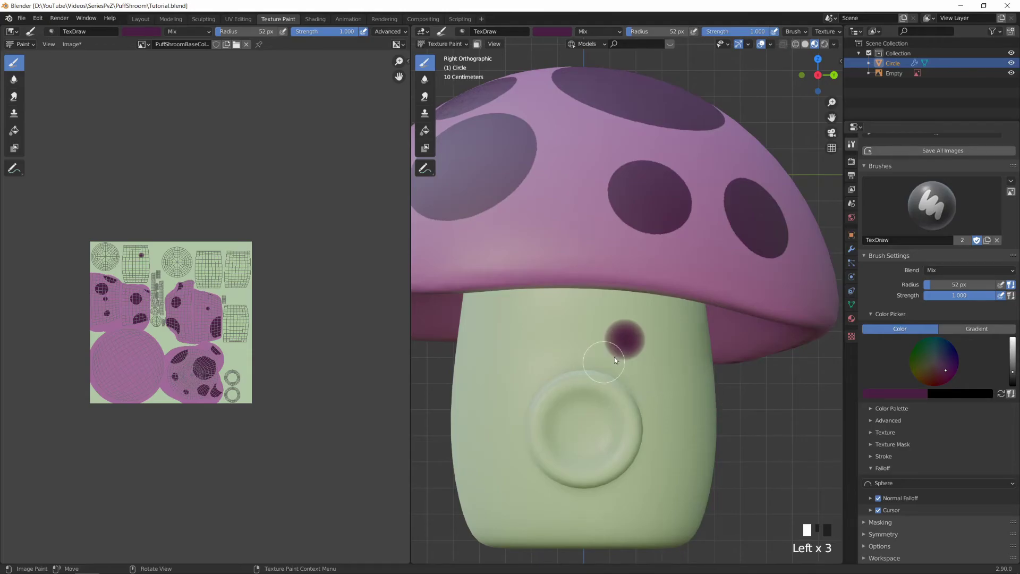
{"action": "key", "text": "ctrl+z"}
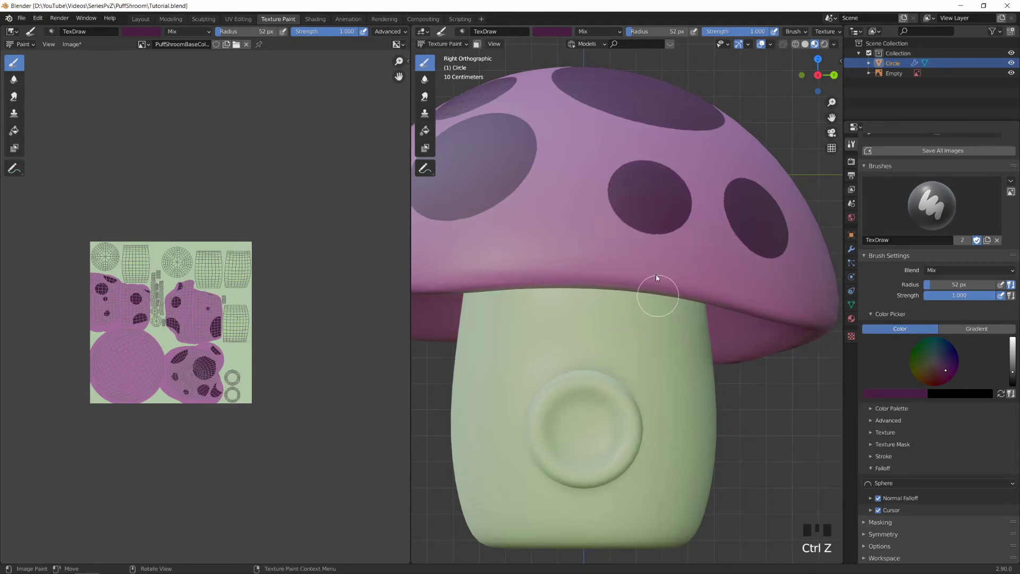
{"action": "left_click", "coordinate": [552, 32]}
Set the brush colour to black and test a blob on the stem, then undo it
{"action": "left_click_drag", "start_coordinate": [619, 109], "coordinate": [619, 115]}
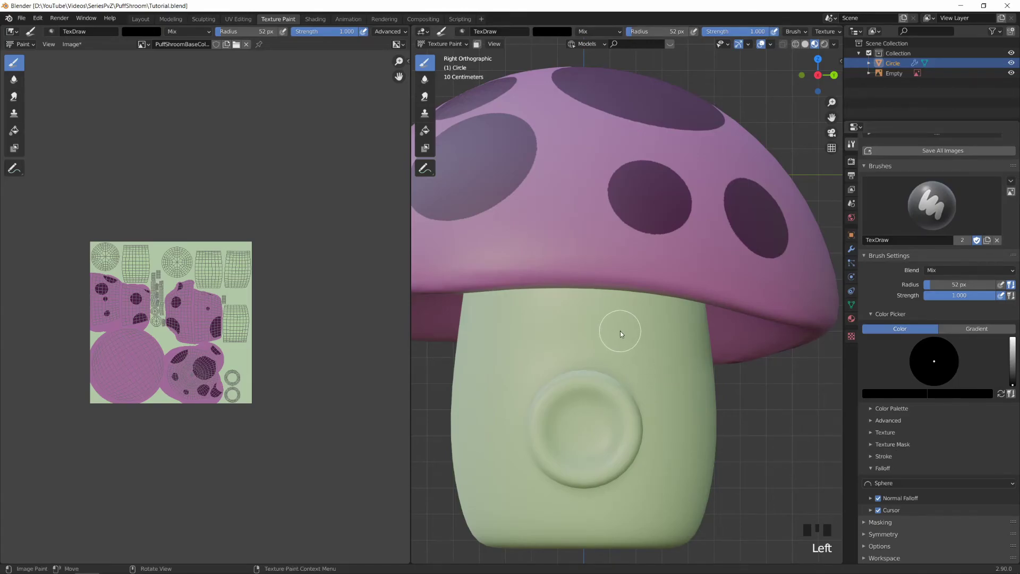
{"action": "mouse_move", "coordinate": [632, 325]}
{"action": "left_mouse_down"}
{"action": "mouse_move", "coordinate": [626, 340]}
{"action": "mouse_move", "coordinate": [641, 363]}
{"action": "left_mouse_up"}
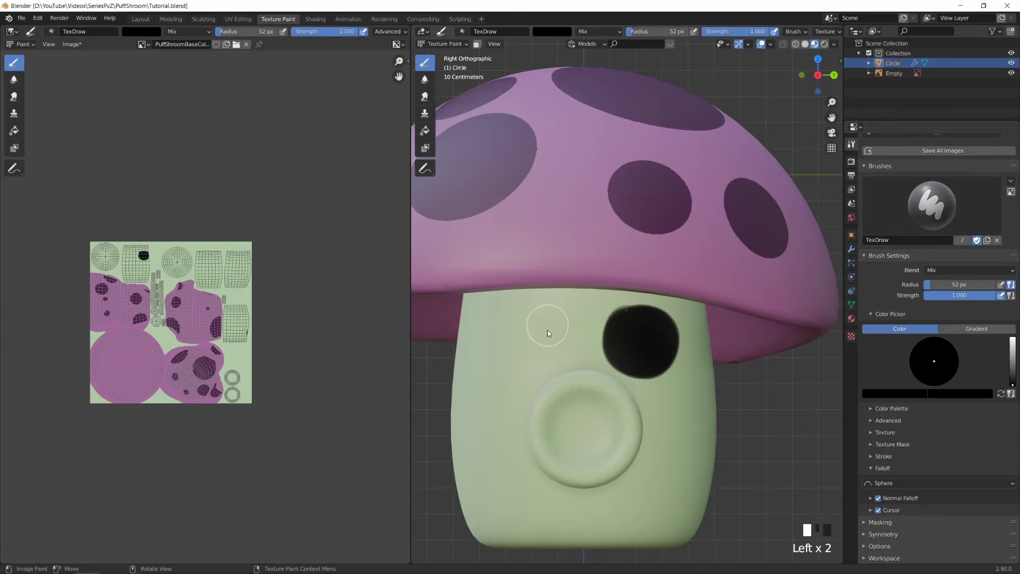
{"action": "key", "text": "ctrl+z"}
{"action": "middle_click_drag", "start_coordinate": [680, 384], "coordinate": [706, 444]}
{"action": "scroll", "coordinate": [661, 310], "scroll_direction": "down", "scroll_amount": 6}
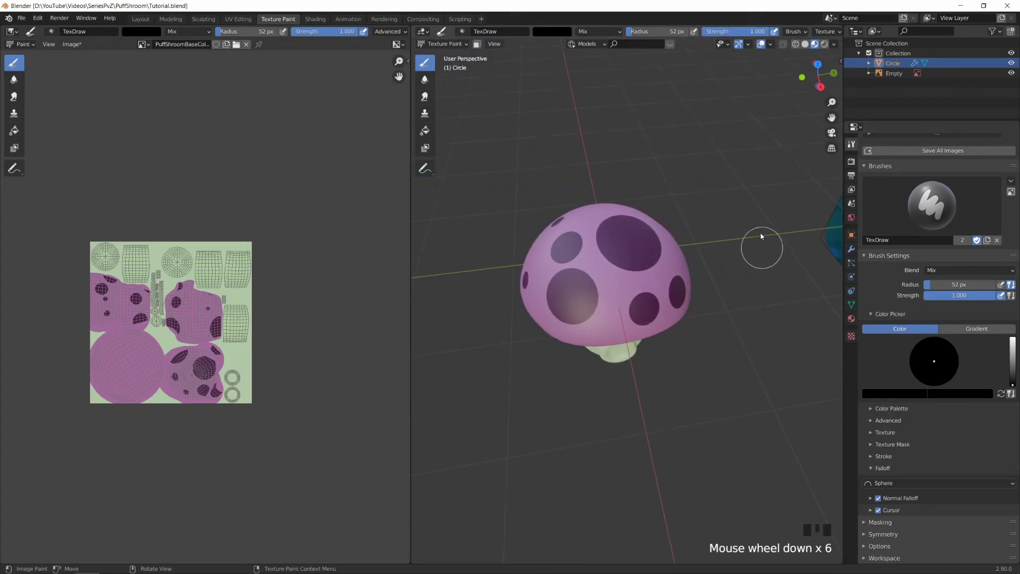
{"action": "middle_click_drag", "start_coordinate": [464, 299], "coordinate": [756, 301]}
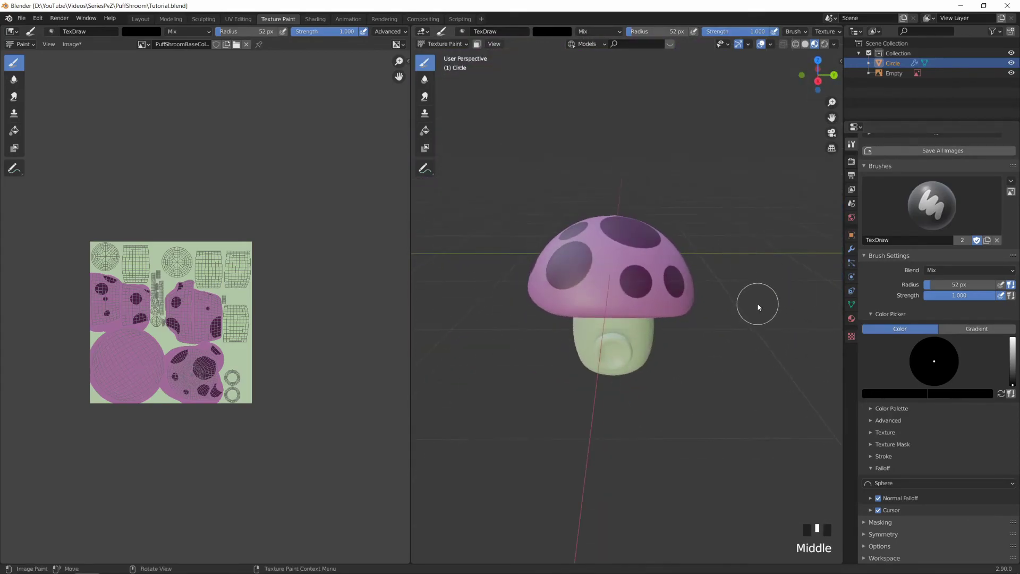
From the right view, enable Mirror Y painting symmetry
{"action": "key", "text": "KP_3"}
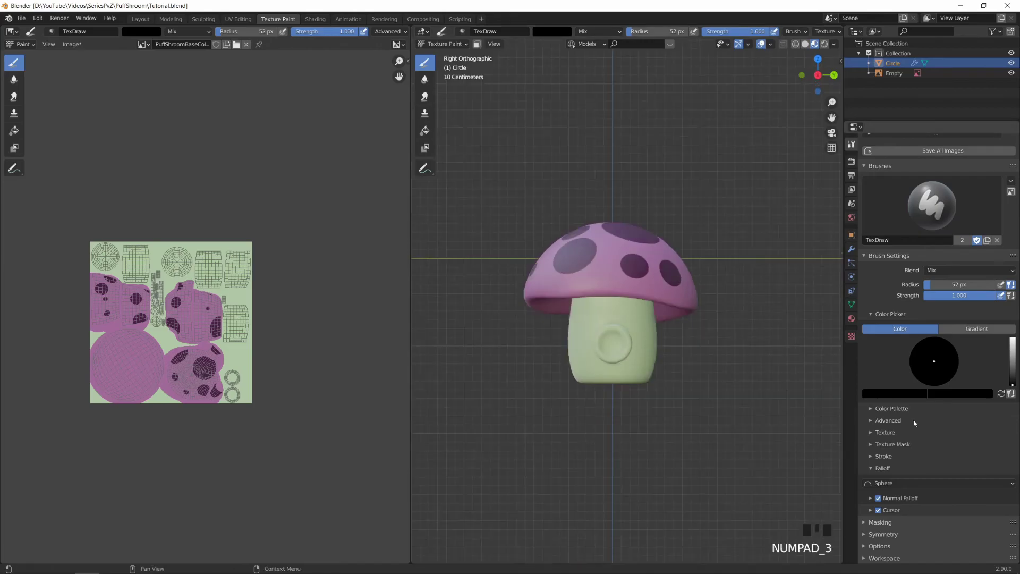
{"action": "left_click", "coordinate": [883, 533]}
{"action": "left_click", "coordinate": [977, 530]}
Paint a first black eye dot on the stem, check it from the side, then undo it
{"action": "scroll", "coordinate": [655, 352], "scroll_direction": "up", "scroll_amount": 6}
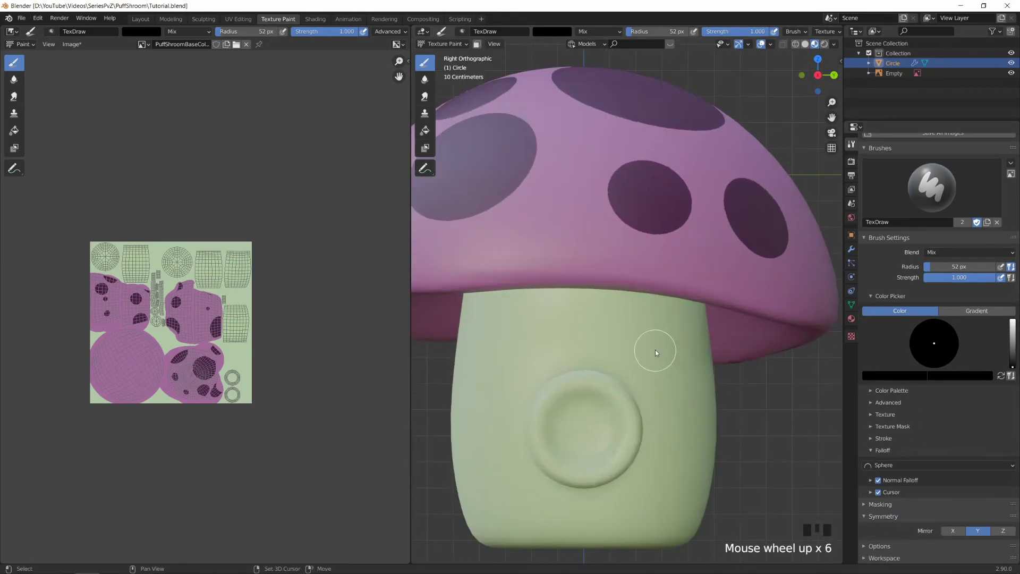
{"action": "left_click", "coordinate": [636, 336]}
{"action": "left_click", "coordinate": [636, 336]}
{"action": "mouse_move", "coordinate": [636, 335]}
{"action": "middle_mouse_down"}
{"action": "mouse_move", "coordinate": [713, 427]}
{"action": "mouse_move", "coordinate": [658, 419]}
{"action": "middle_mouse_up"}
{"action": "scroll", "coordinate": [721, 423], "scroll_direction": "down", "scroll_amount": 5}
{"action": "key", "text": "ctrl+z"}
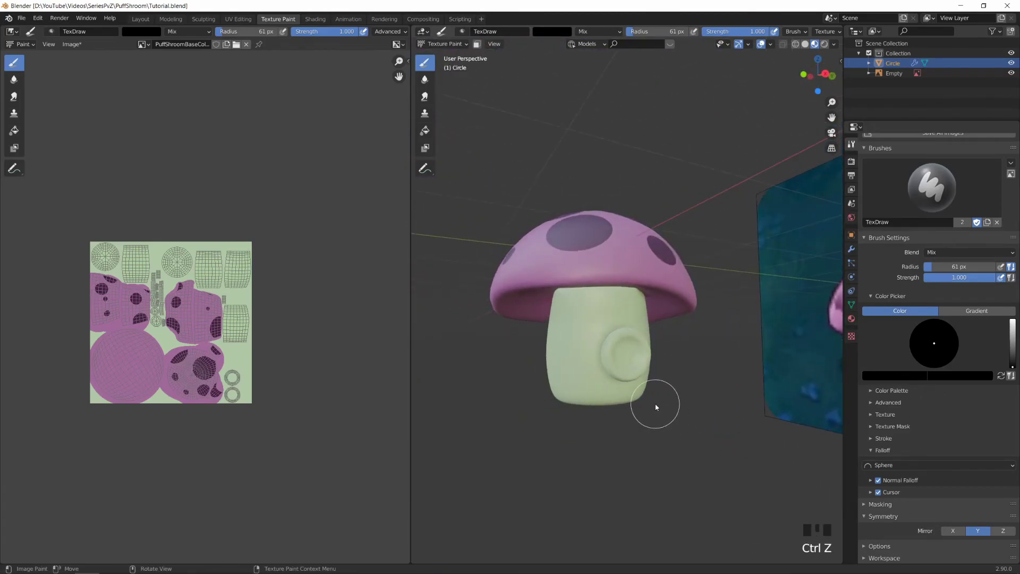
Repaint a mirrored black eye on the stem from Right Orthographic view and check its placement
{"action": "key", "text": "KP_3"}
{"action": "scroll", "coordinate": [657, 405], "scroll_direction": "up", "scroll_amount": 6}
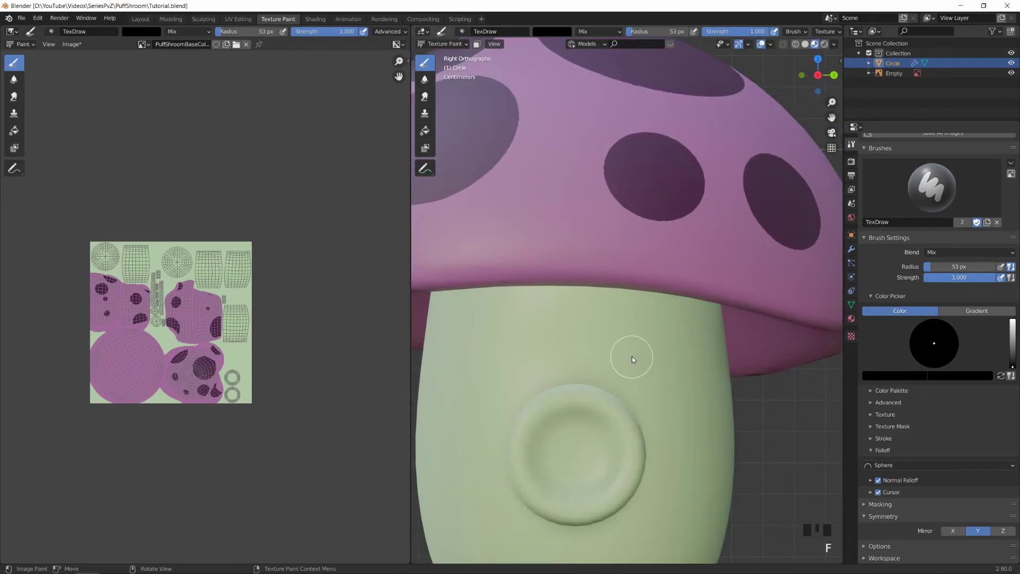
{"action": "left_click", "coordinate": [637, 355]}
{"action": "scroll", "coordinate": [649, 426], "scroll_direction": "down", "scroll_amount": 7}
{"action": "mouse_move", "coordinate": [648, 426]}
{"action": "middle_mouse_down"}
{"action": "mouse_move", "coordinate": [687, 434]}
{"action": "mouse_move", "coordinate": [714, 416]}
{"action": "middle_mouse_up"}
Orbit around the mushroom to compare the stem against the reference backdrop
{"action": "key", "text": "KP_3"}
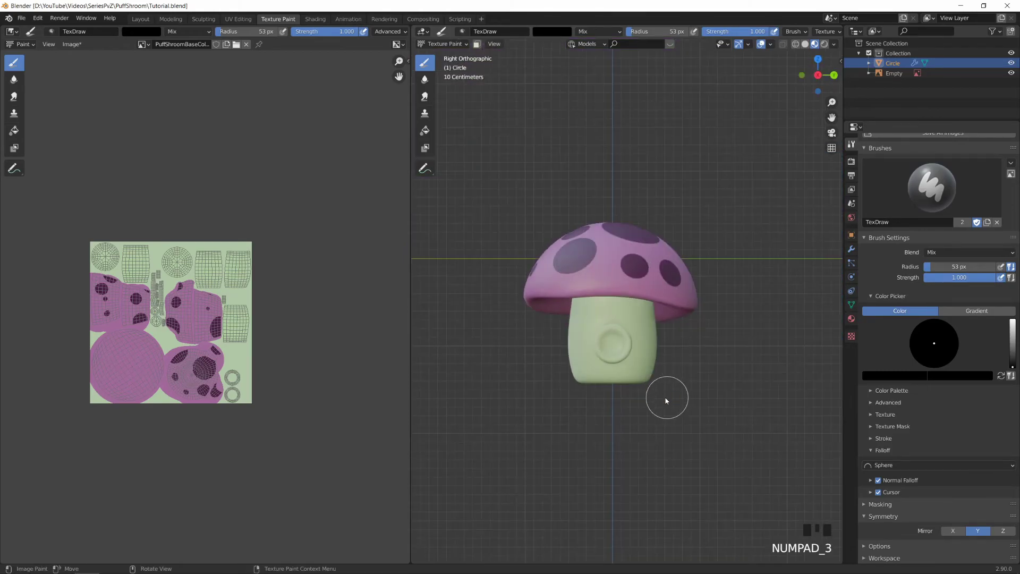
{"action": "scroll", "coordinate": [662, 377], "scroll_direction": "up", "scroll_amount": 5}
{"action": "scroll", "coordinate": [642, 368], "scroll_direction": "up", "scroll_amount": 1}
{"action": "scroll", "coordinate": [650, 383], "scroll_direction": "down", "scroll_amount": 3}
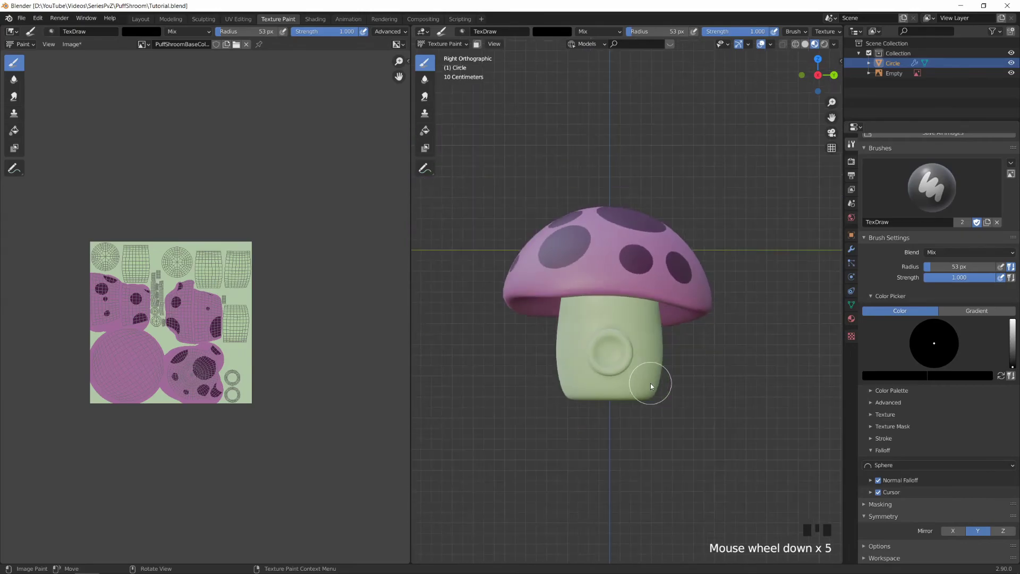
{"action": "middle_click_drag", "start_coordinate": [650, 384], "coordinate": [700, 400]}
{"action": "scroll", "coordinate": [709, 352], "scroll_direction": "down", "scroll_amount": 5}
{"action": "middle_click_drag", "start_coordinate": [708, 352], "coordinate": [738, 330]}
{"action": "scroll", "coordinate": [714, 333], "scroll_direction": "up", "scroll_amount": 4}
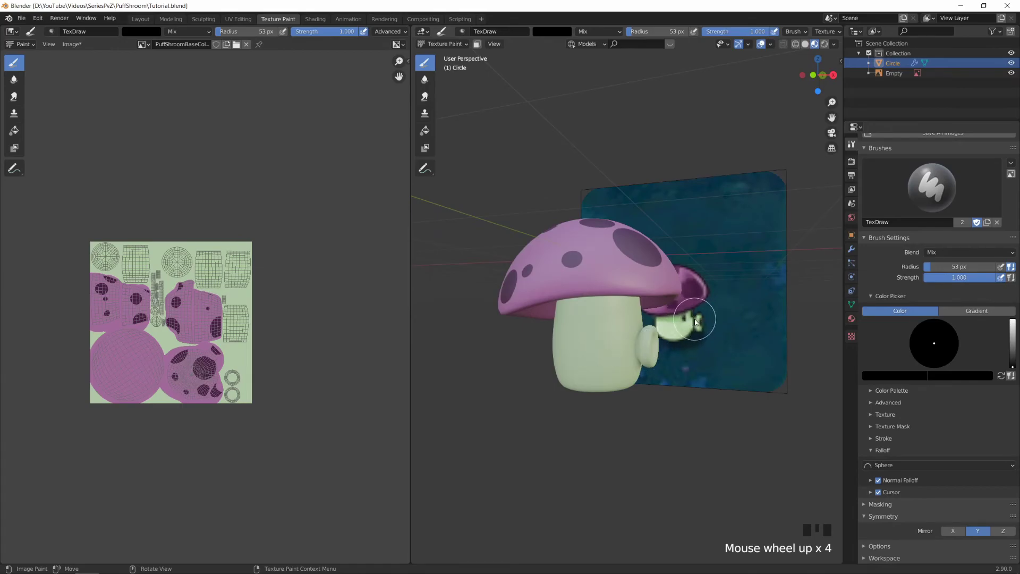
Paint the final mirrored black eyes on the stem from Right Orthographic view and inspect them
{"action": "key", "text": "KP_3"}
{"action": "scroll", "coordinate": [674, 329], "scroll_direction": "up", "scroll_amount": 7}
{"action": "left_click", "coordinate": [654, 365]}
{"action": "scroll", "coordinate": [654, 365], "scroll_direction": "down", "scroll_amount": 7}
{"action": "middle_click_drag", "start_coordinate": [654, 365], "coordinate": [597, 408]}
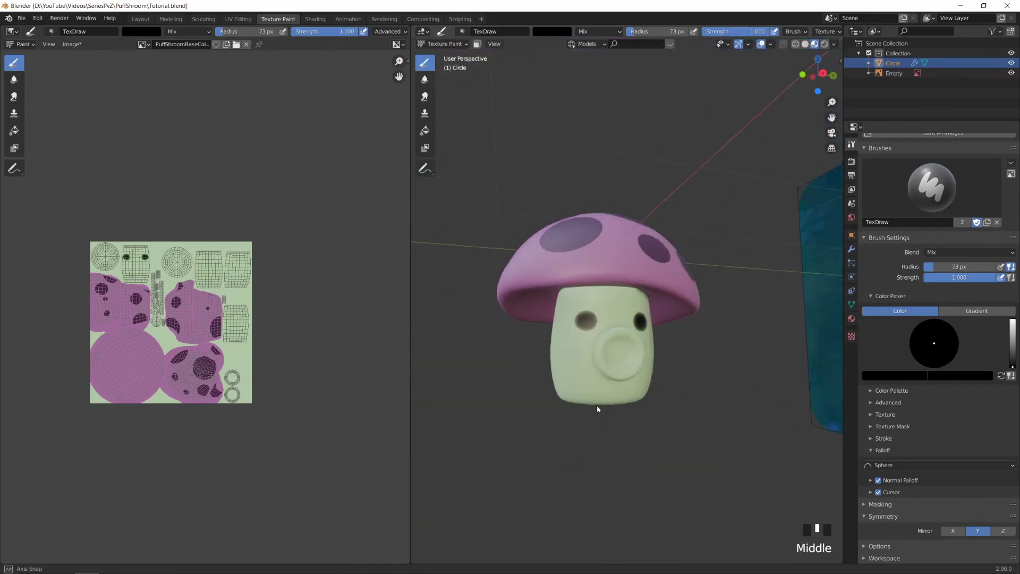
{"action": "scroll", "coordinate": [619, 364], "scroll_direction": "up", "scroll_amount": 8}
{"action": "scroll", "coordinate": [619, 364], "scroll_direction": "down", "scroll_amount": 9}
{"action": "mouse_move", "coordinate": [619, 364]}
{"action": "middle_mouse_down"}
{"action": "mouse_move", "coordinate": [712, 387]}
{"action": "mouse_move", "coordinate": [627, 373]}
{"action": "middle_mouse_up"}
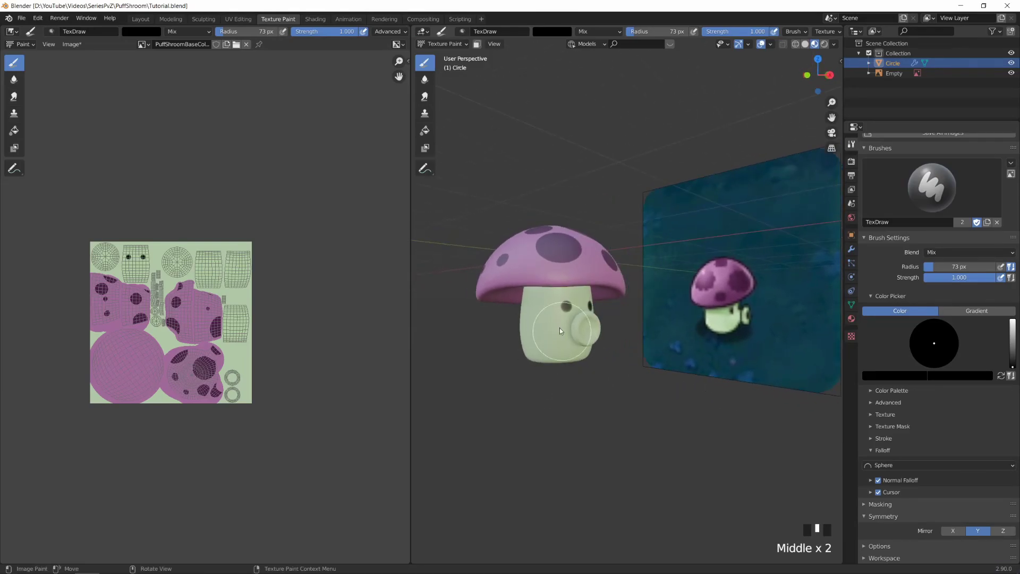
Save Tutorial.blend and bring the mushroom's material nodes into view in the Shading workspace
{"action": "key", "text": "ctrl+s"}
{"action": "left_click", "coordinate": [315, 19]}
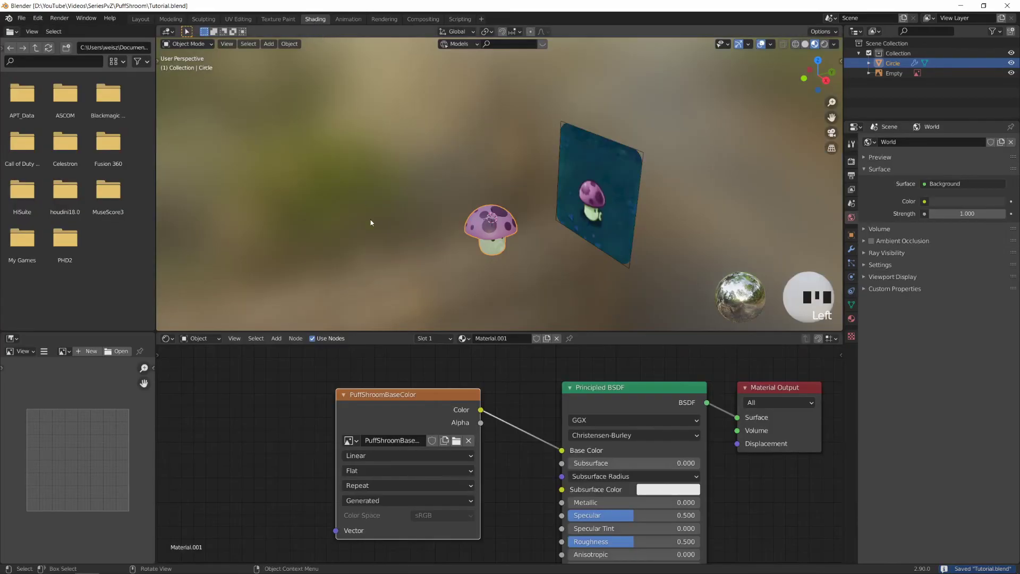
{"action": "middle_click_drag", "start_coordinate": [547, 412], "coordinate": [458, 399]}
{"action": "scroll", "coordinate": [492, 270], "scroll_direction": "up", "scroll_amount": 5}
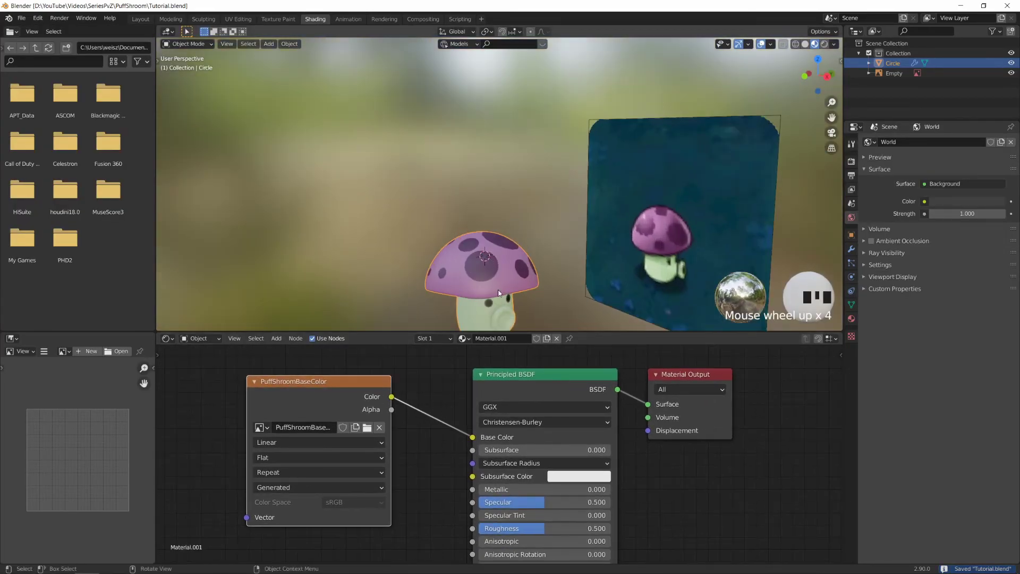
{"action": "scroll", "coordinate": [542, 490], "scroll_direction": "down", "scroll_amount": 2}
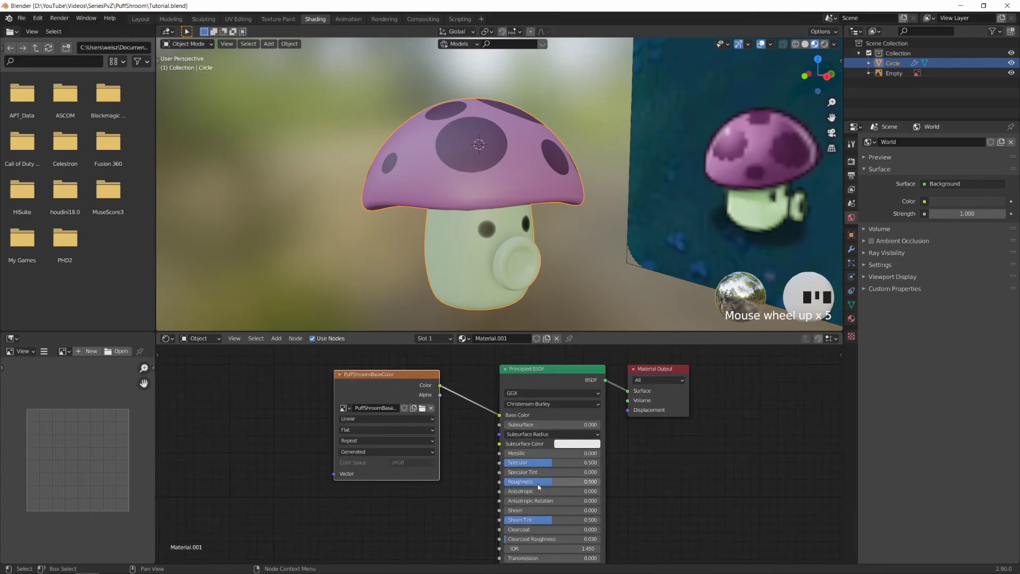
Set the Principled BSDF Roughness to 0.350 and save Tutorial.blend again
{"action": "left_click", "coordinate": [540, 481]}
{"action": "type", "text": "0.4"}
{"action": "key", "text": "Return"}
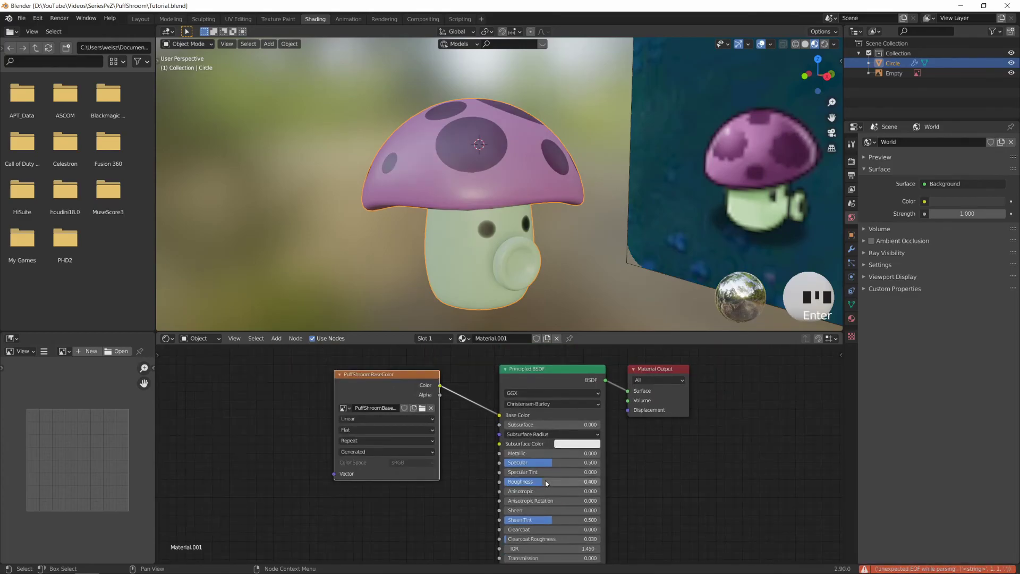
{"action": "left_click_drag", "start_coordinate": [541, 481], "coordinate": [528, 481]}
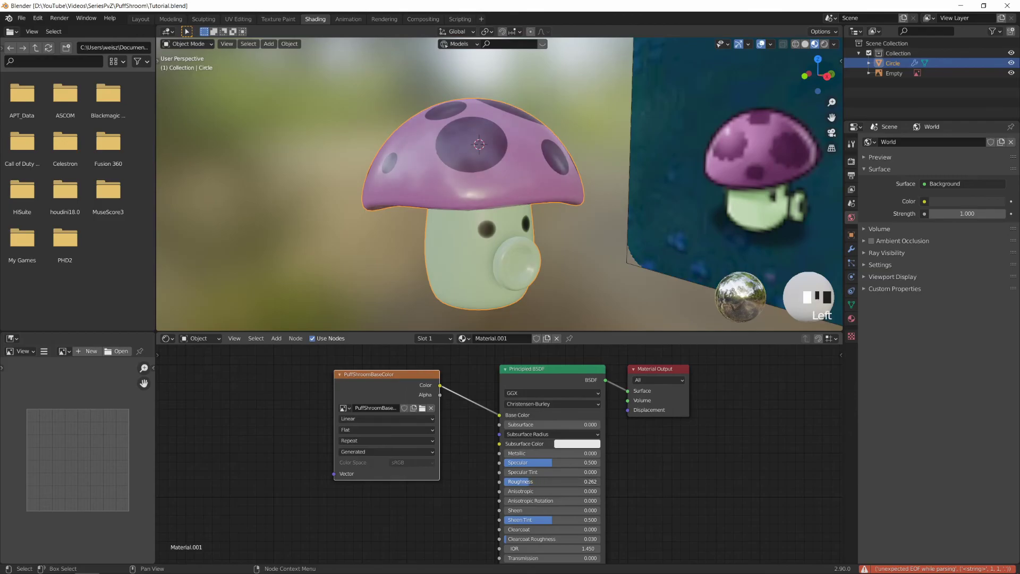
{"action": "left_click", "coordinate": [531, 483]}
{"action": "left_click", "coordinate": [531, 482]}
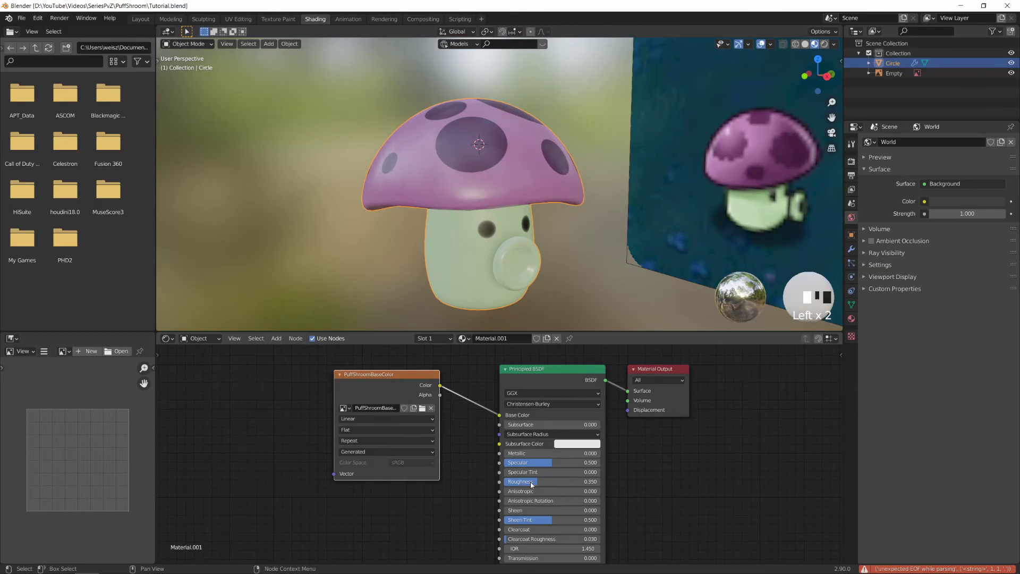
{"action": "key", "text": "ctrl+s"}
{"action": "scroll", "coordinate": [573, 249], "scroll_direction": "up", "scroll_amount": 4}
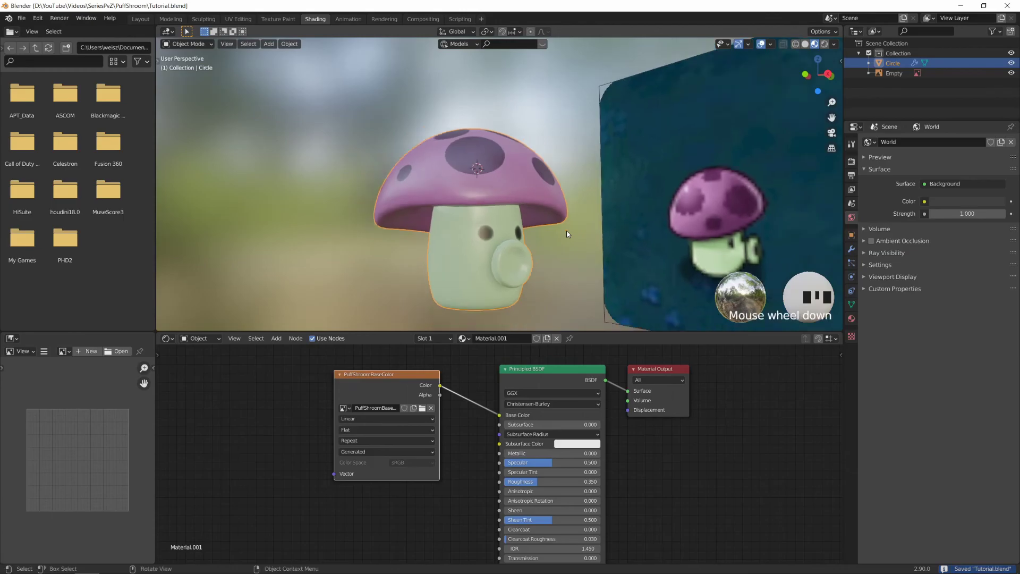